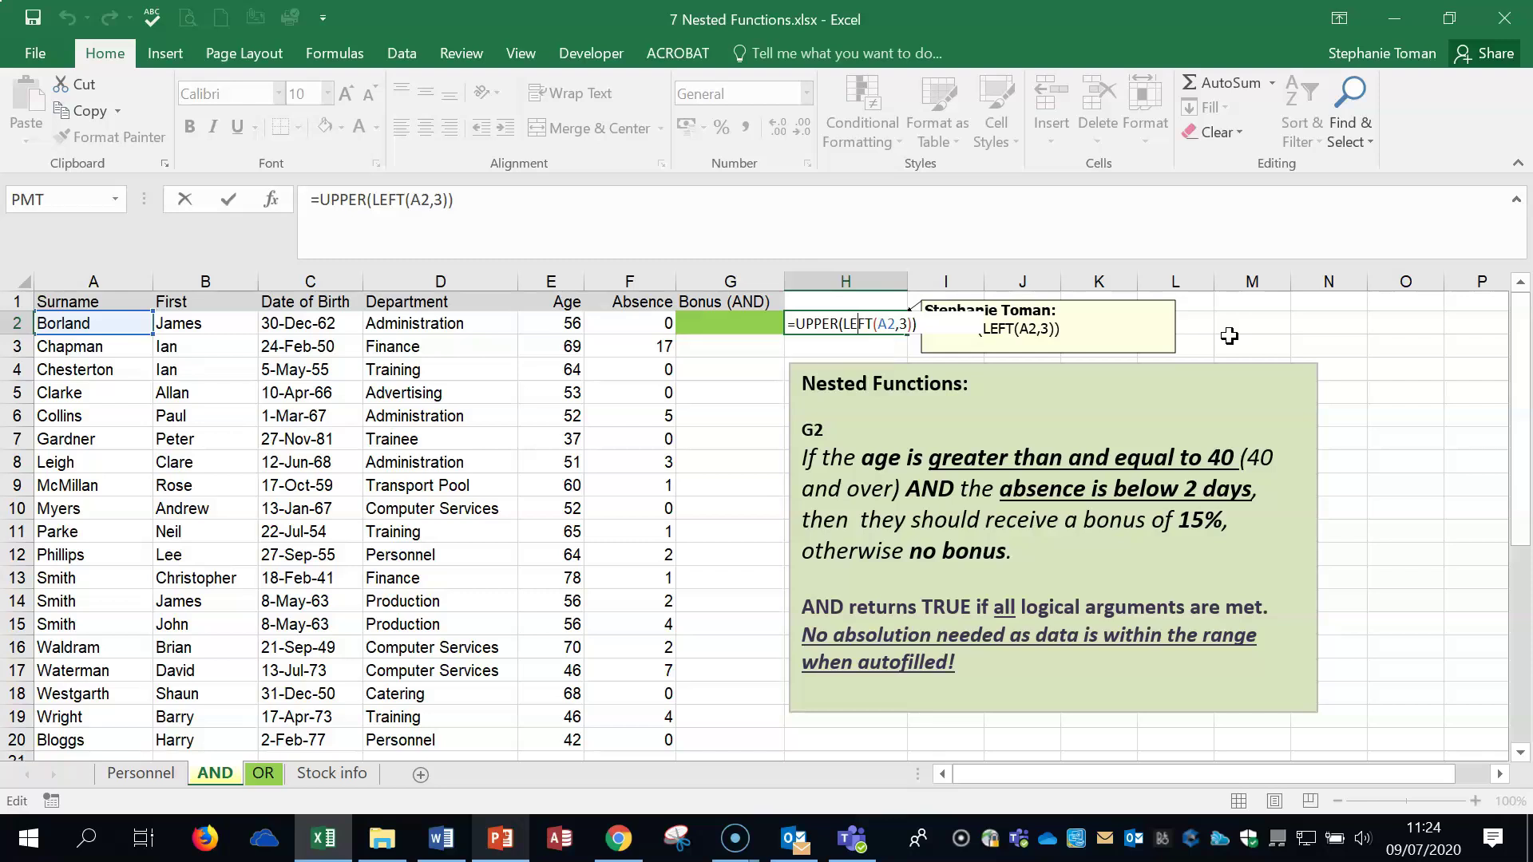
Review the nested UPPER and LEFT formula in H2 and the surname in A2 that it refers to.
{"action": "left_click", "coordinate": [863, 327]}
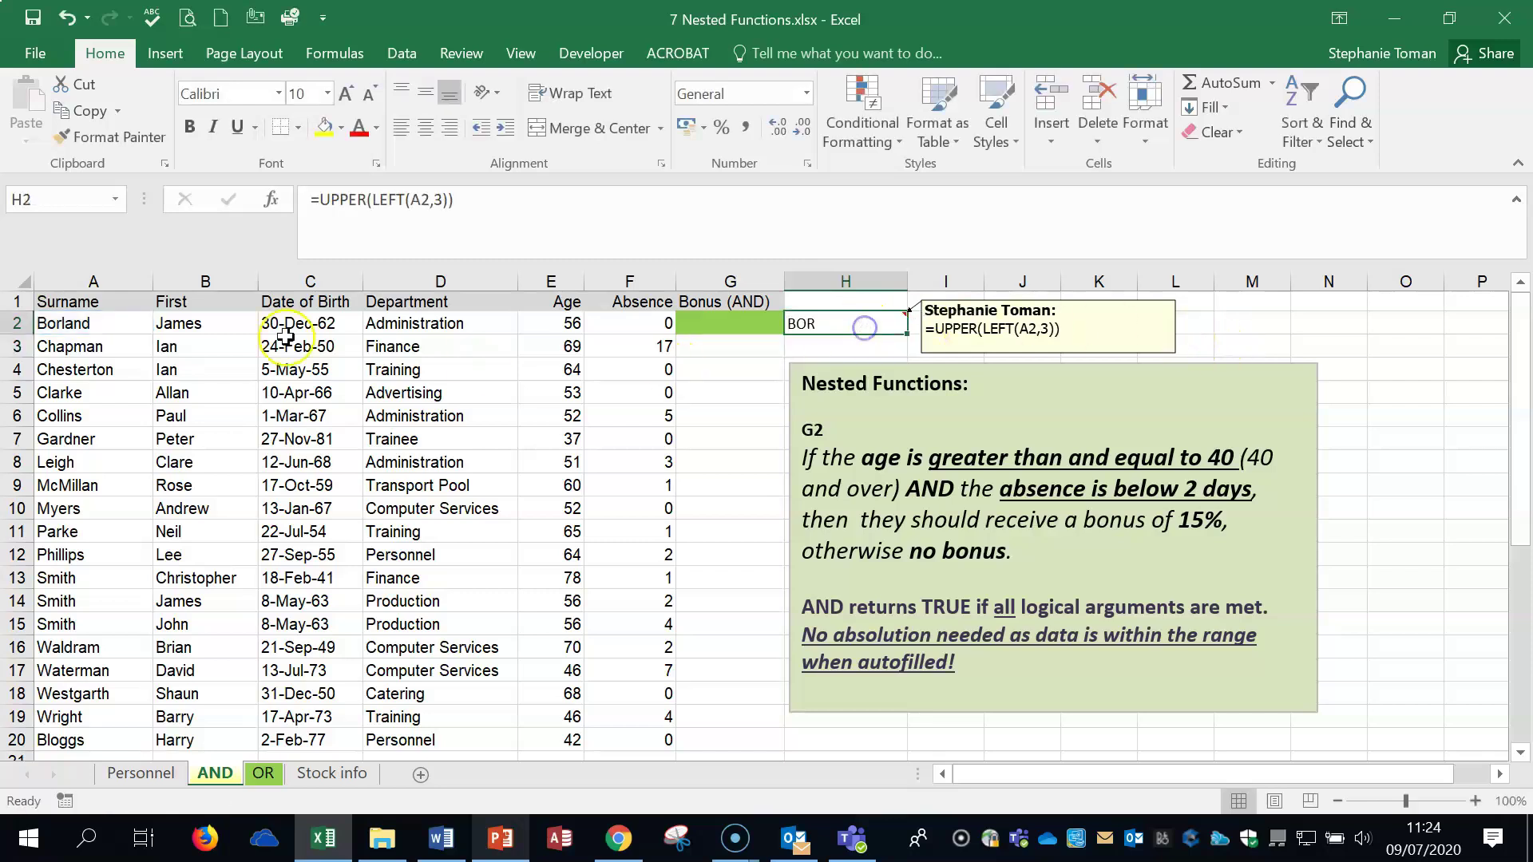
{"action": "left_click", "coordinate": [62, 323]}
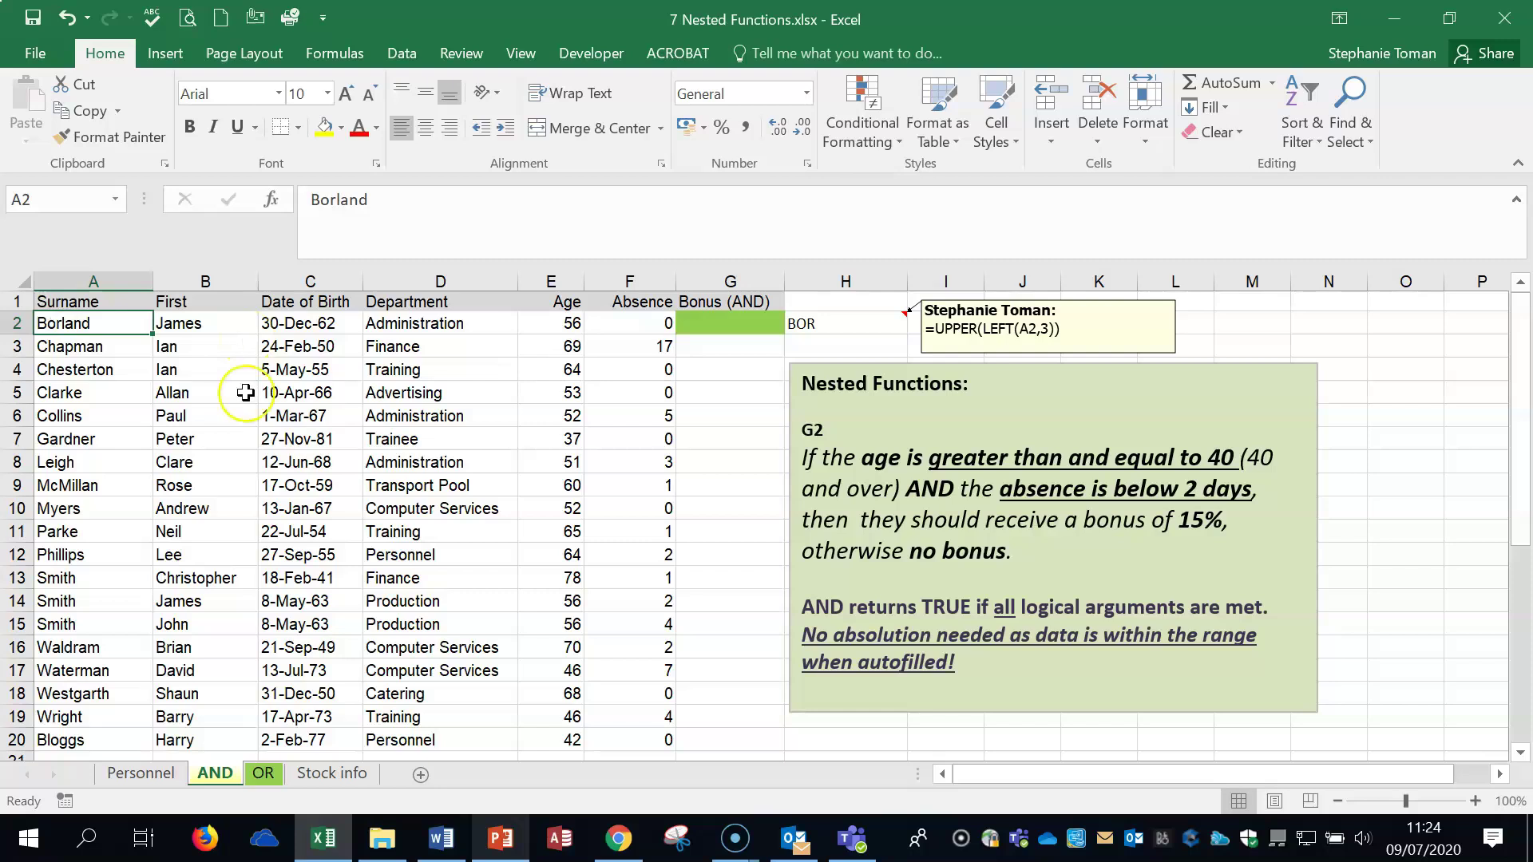
{"action": "left_click", "coordinate": [124, 776]}
{"action": "left_click", "coordinate": [209, 781]}
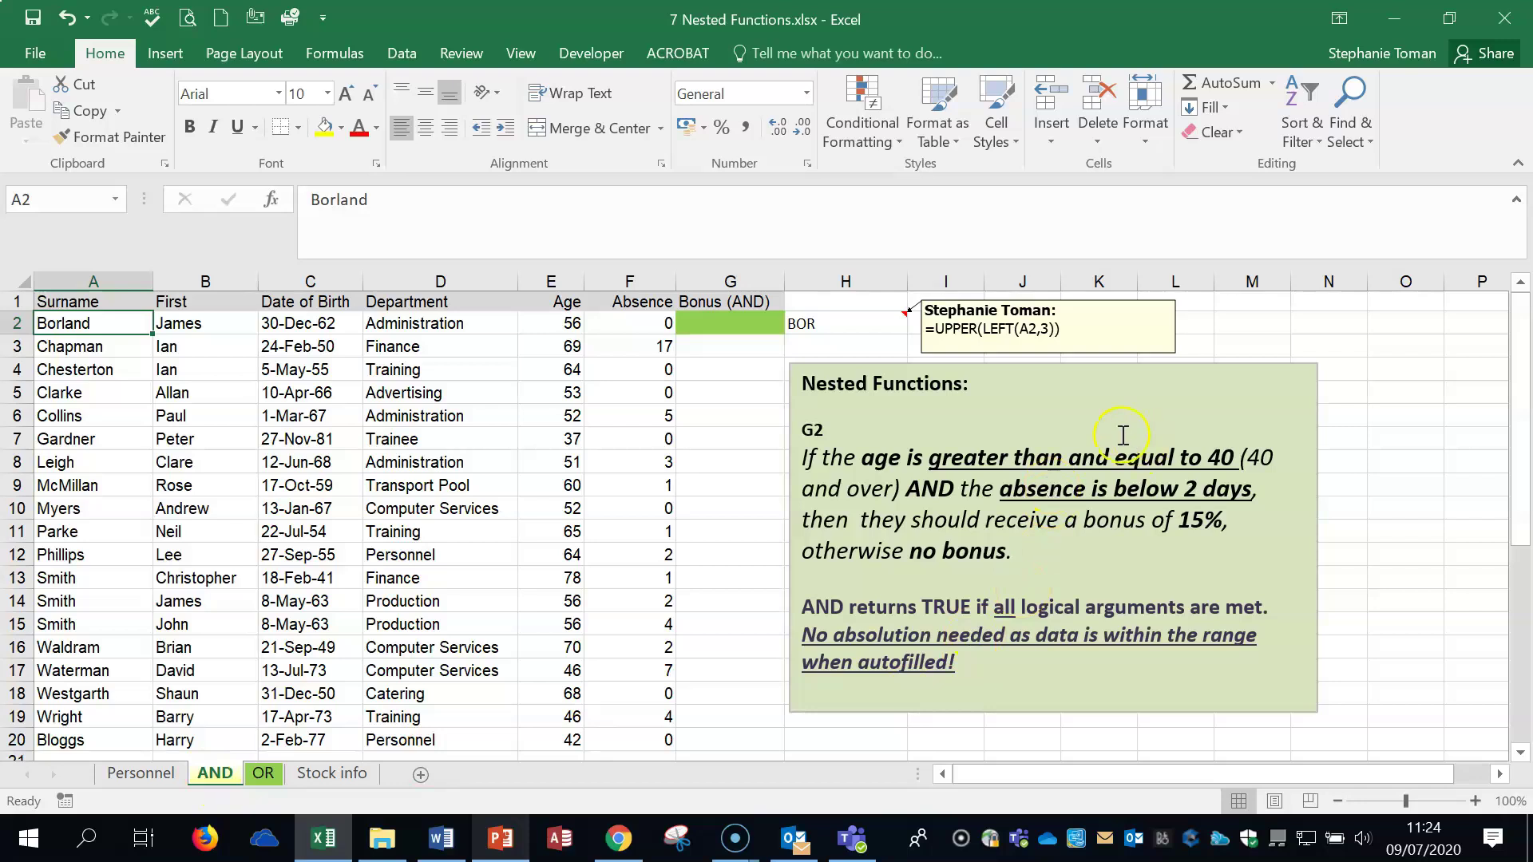
Begin an IF formula in G2 and open its function arguments dialog, placed clear of the staff data.
{"action": "left_click", "coordinate": [702, 333]}
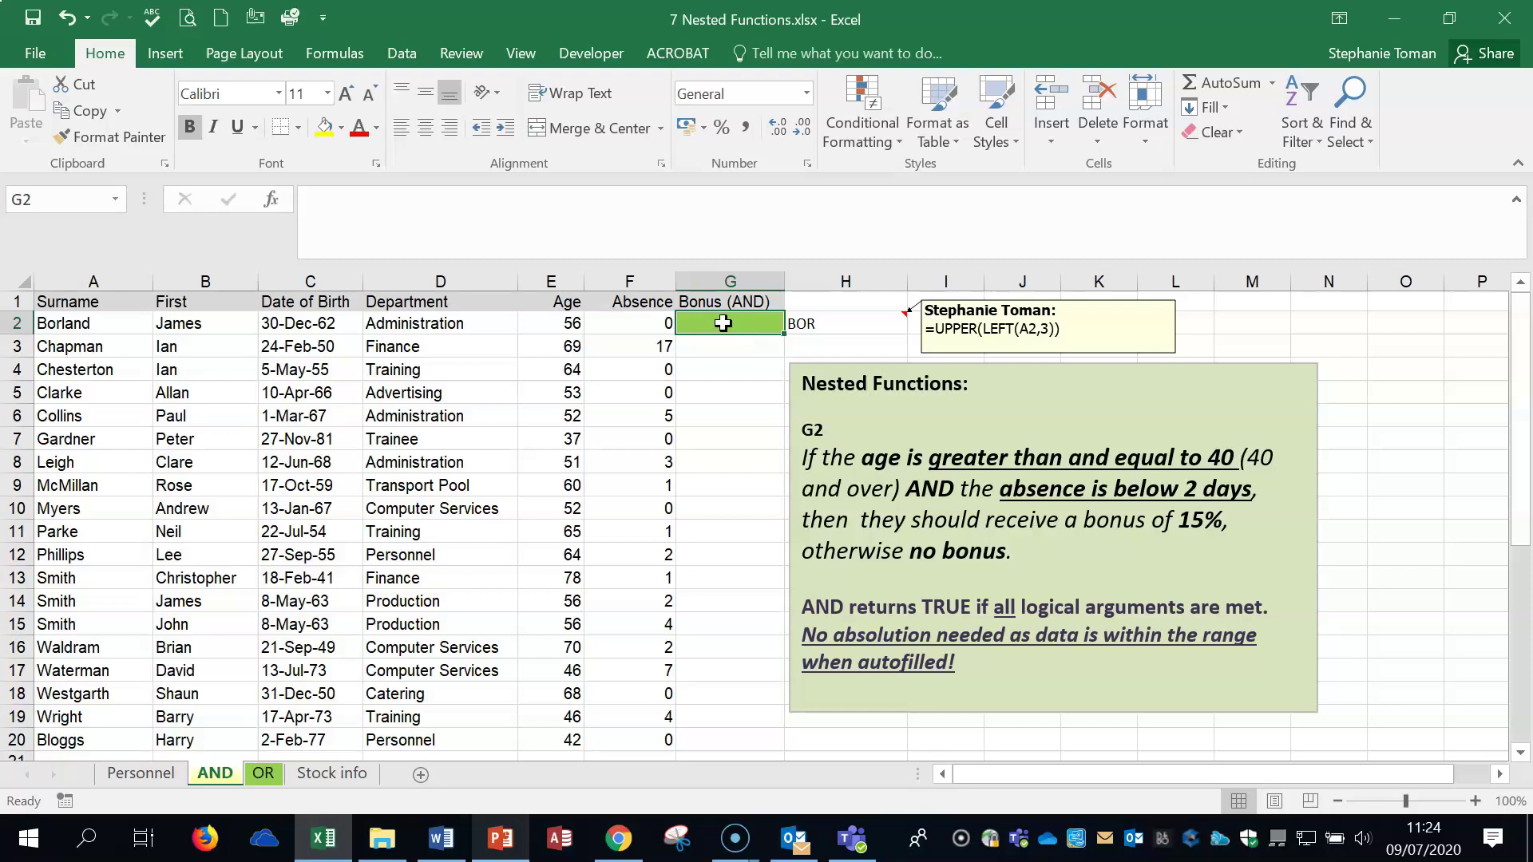
{"action": "type", "text": "=if"}
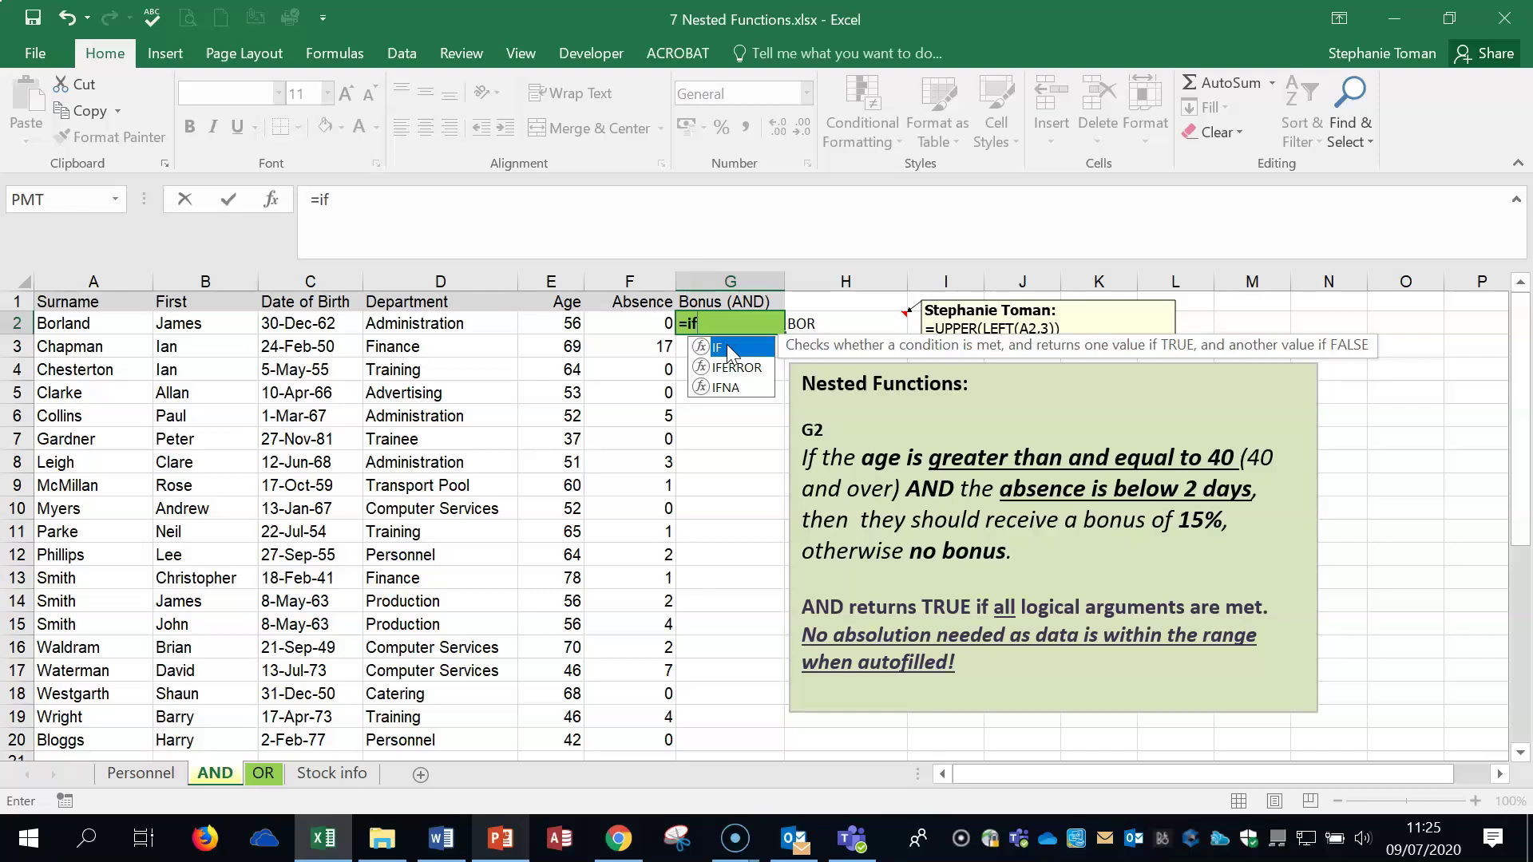
{"action": "double_click", "coordinate": [729, 349]}
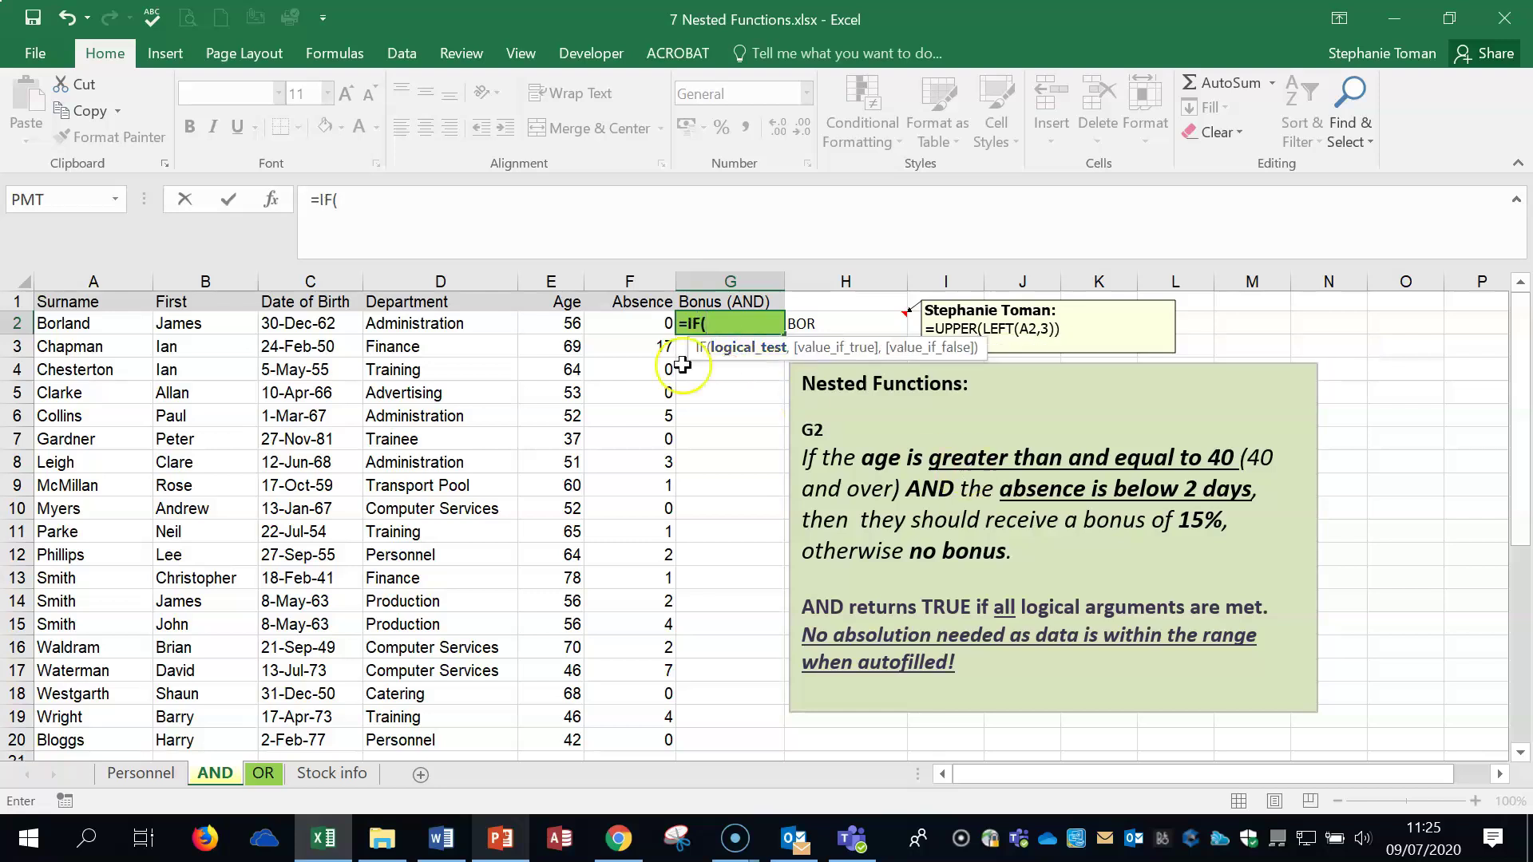
{"action": "left_click", "coordinate": [271, 199]}
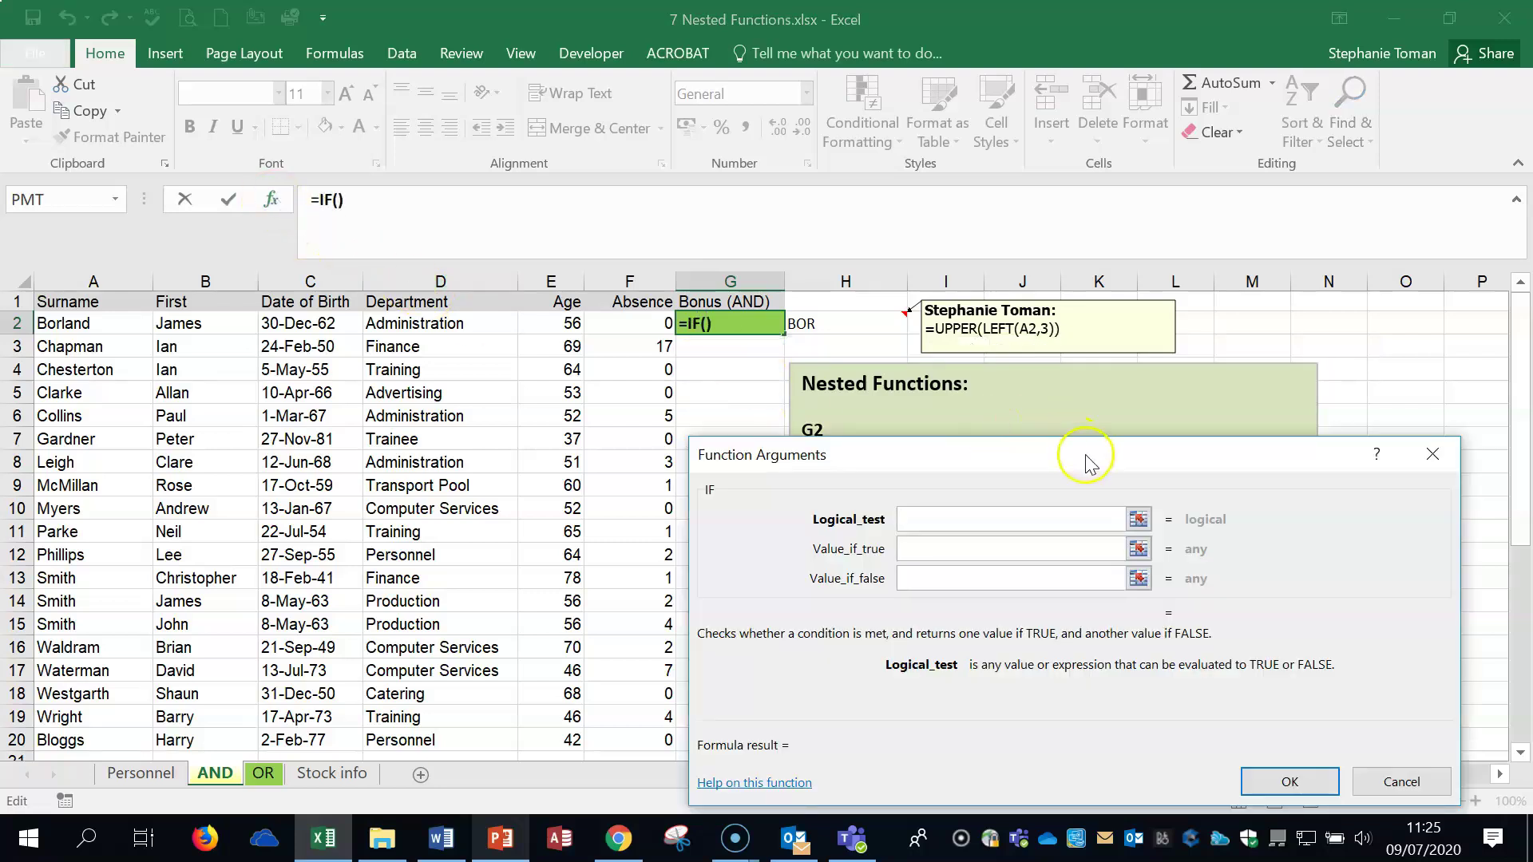
{"action": "left_click_drag", "start_coordinate": [1087, 458], "coordinate": [1186, 68]}
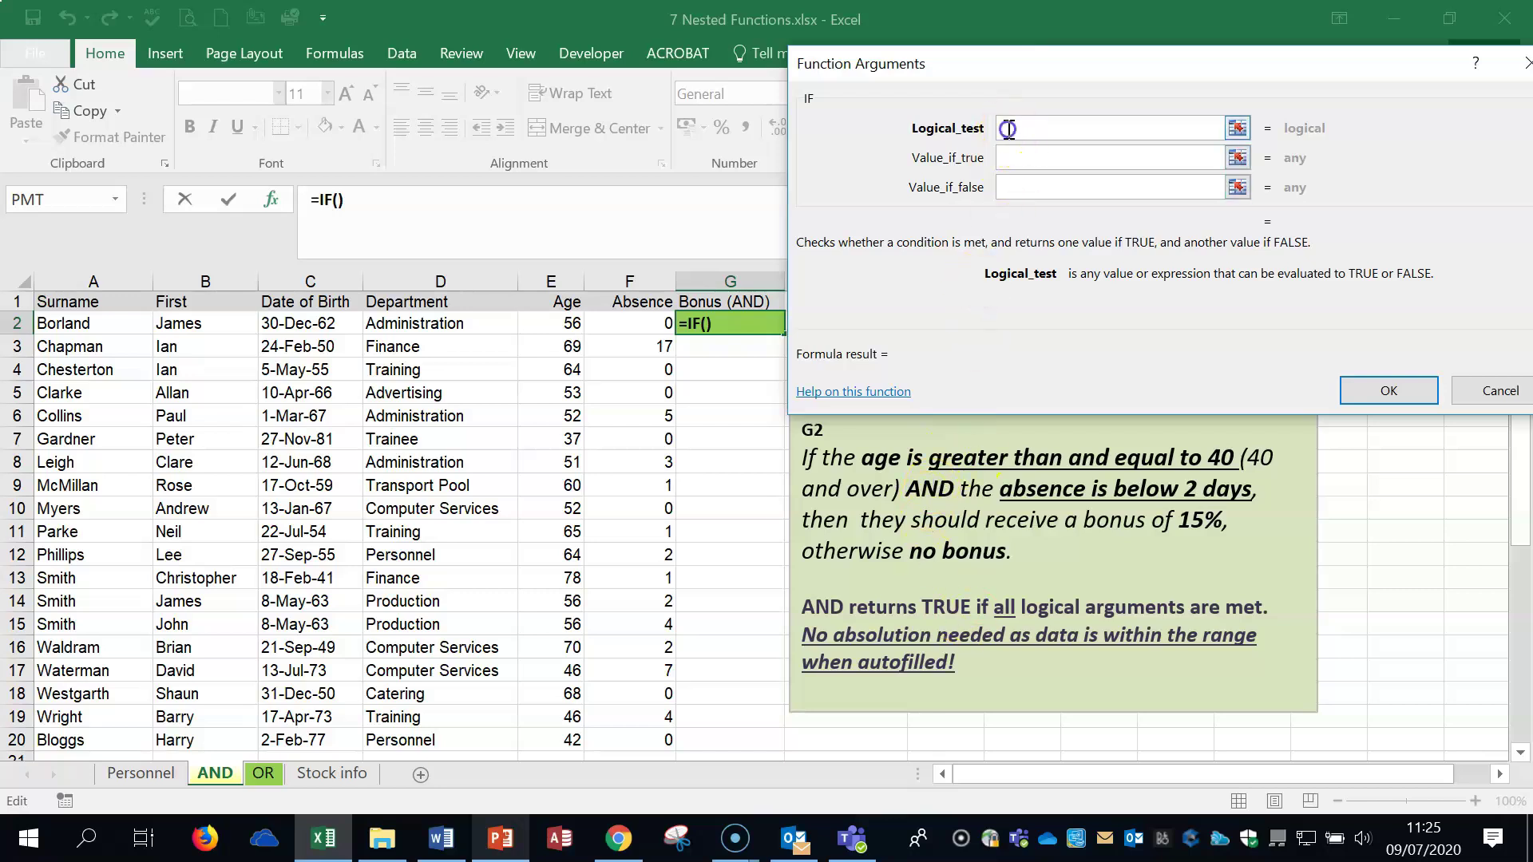
Enter AND(E2>=40,F2<2) as the logical test of the IF function, testing the age and absence cells.
{"action": "type", "text": "AN"}
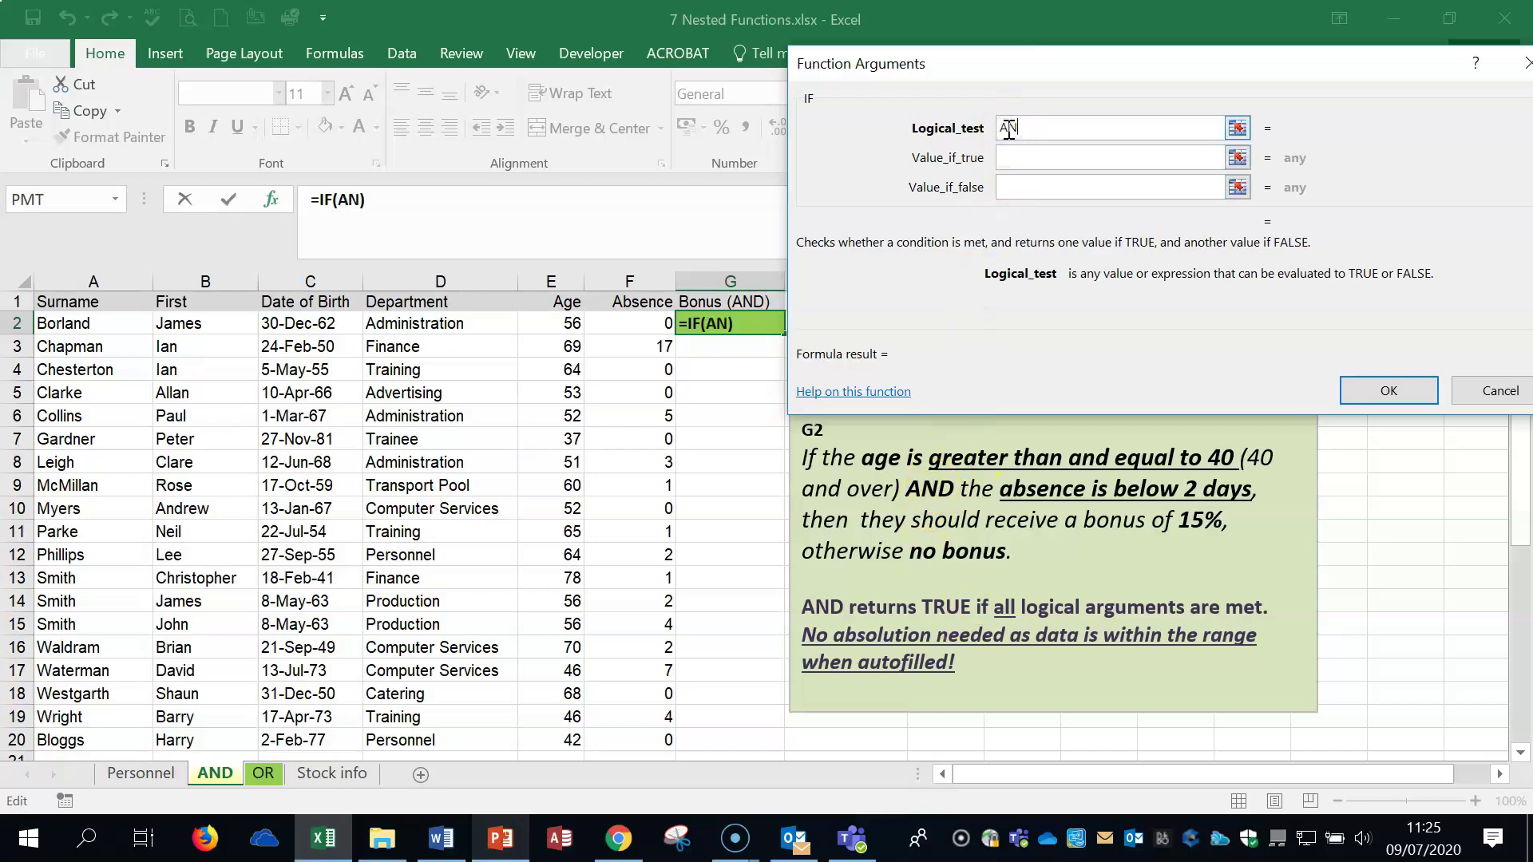
{"action": "type", "text": "D("}
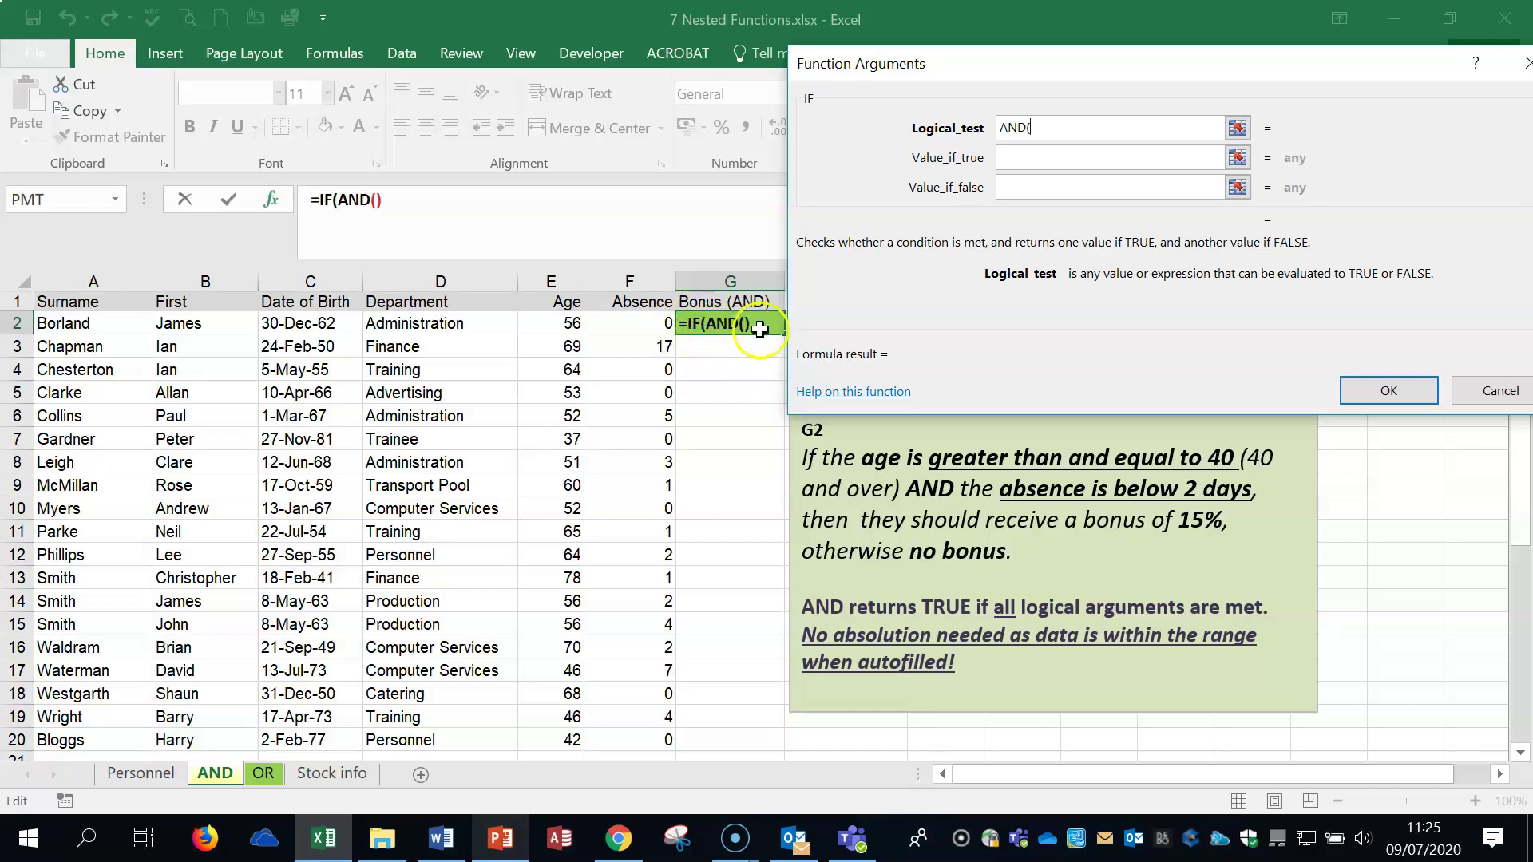
{"action": "left_click", "coordinate": [1039, 127]}
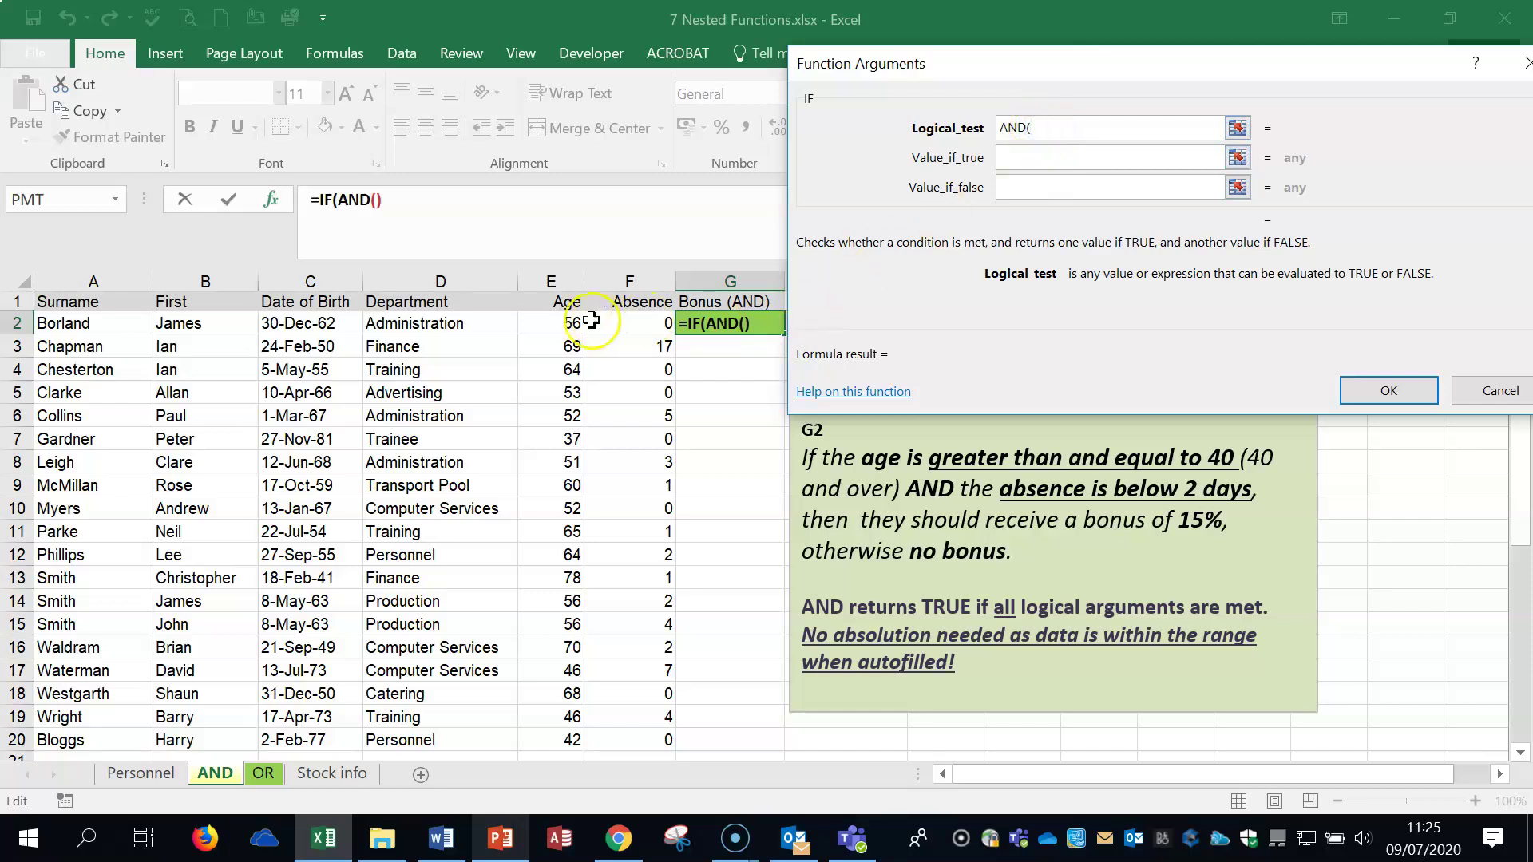
{"action": "left_click", "coordinate": [566, 322]}
{"action": "left_click", "coordinate": [1064, 128]}
{"action": "type", "text": ">="}
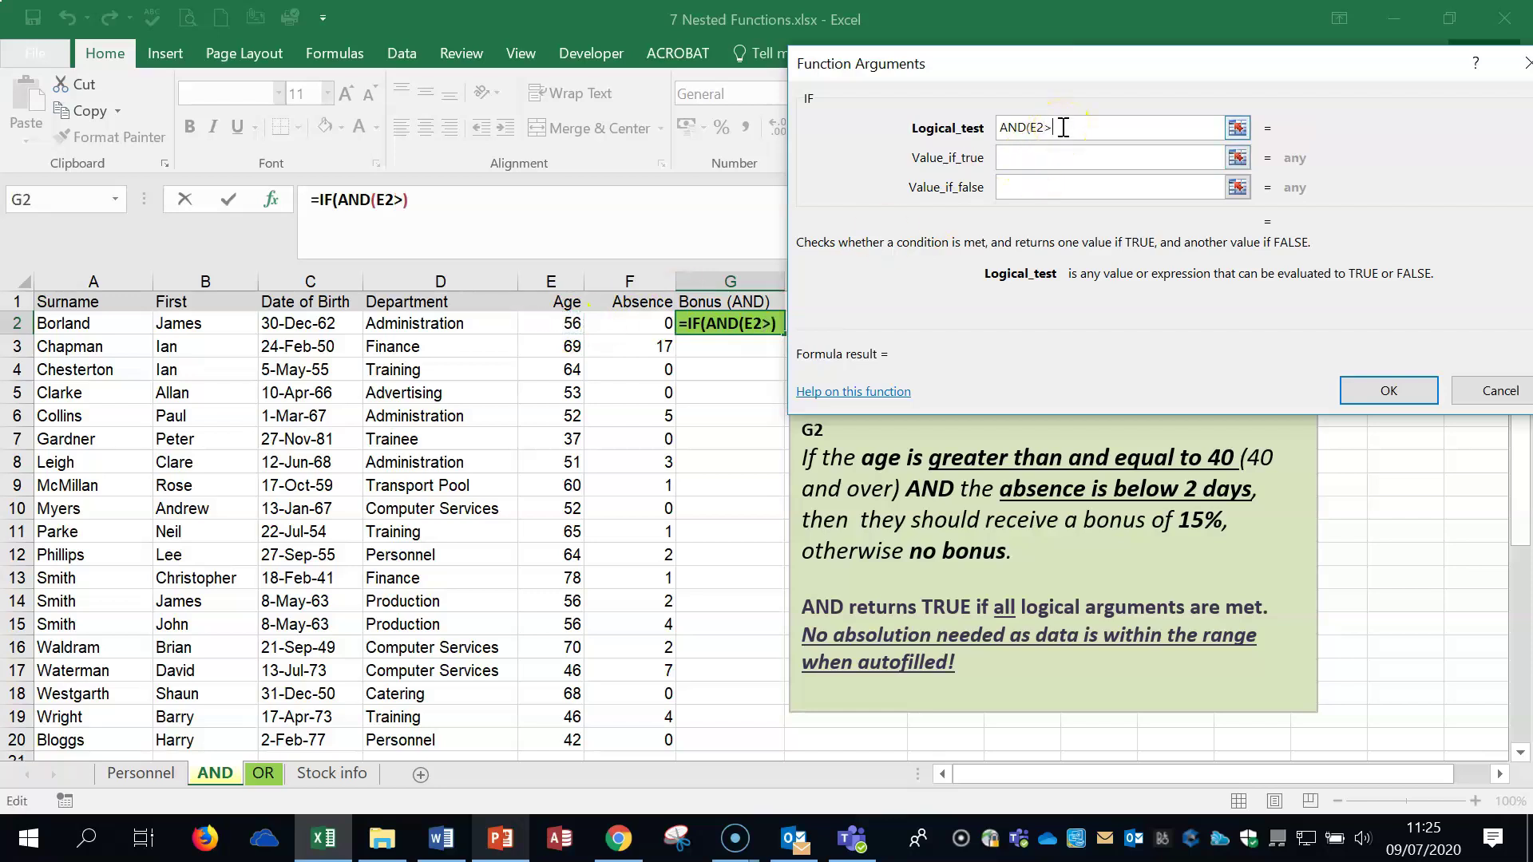
{"action": "type", "text": "40,"}
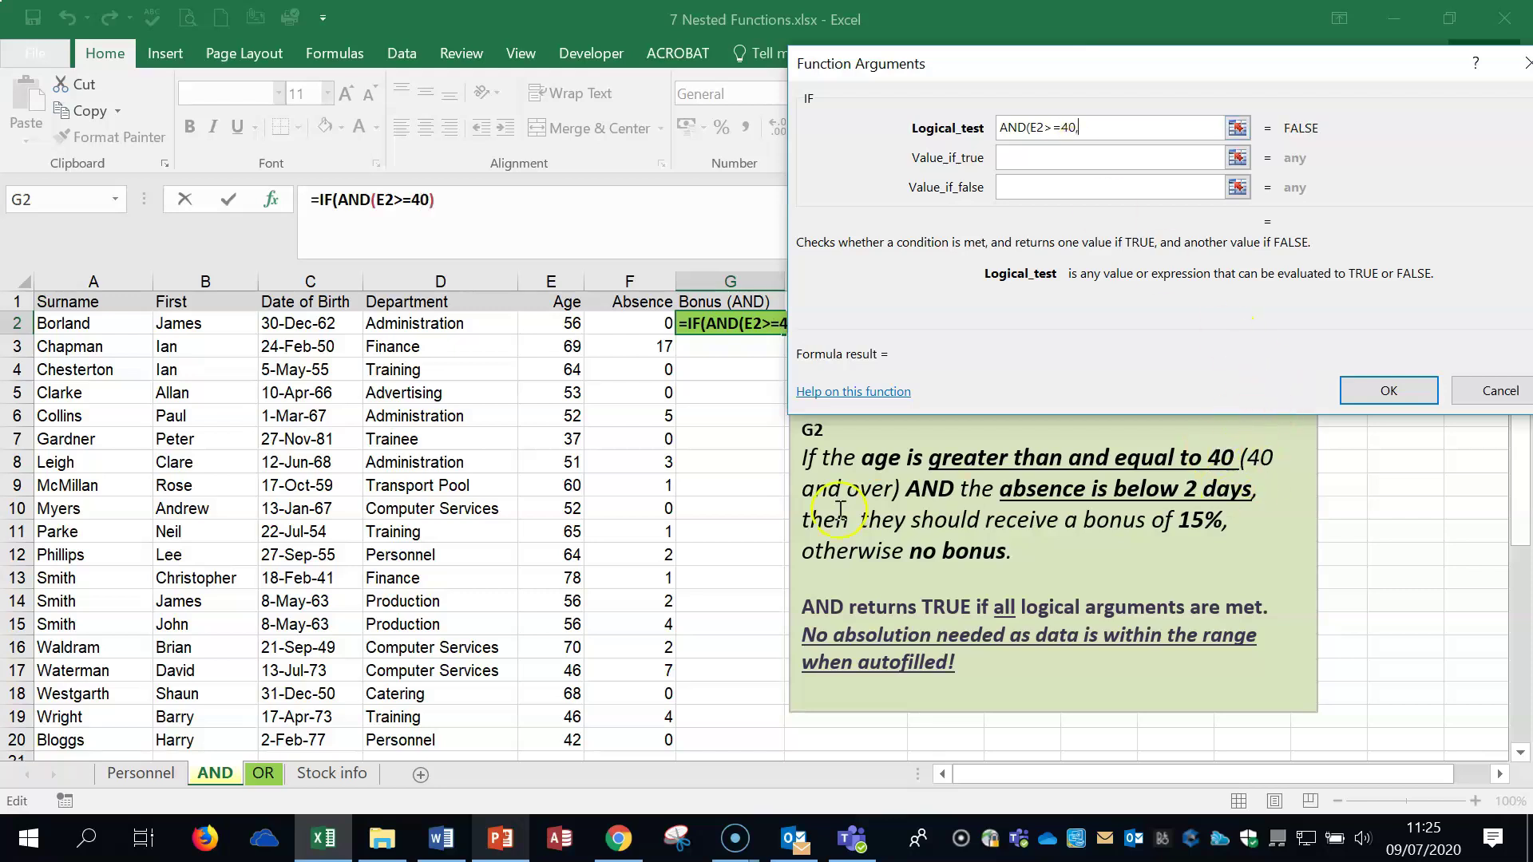
{"action": "left_click", "coordinate": [638, 322]}
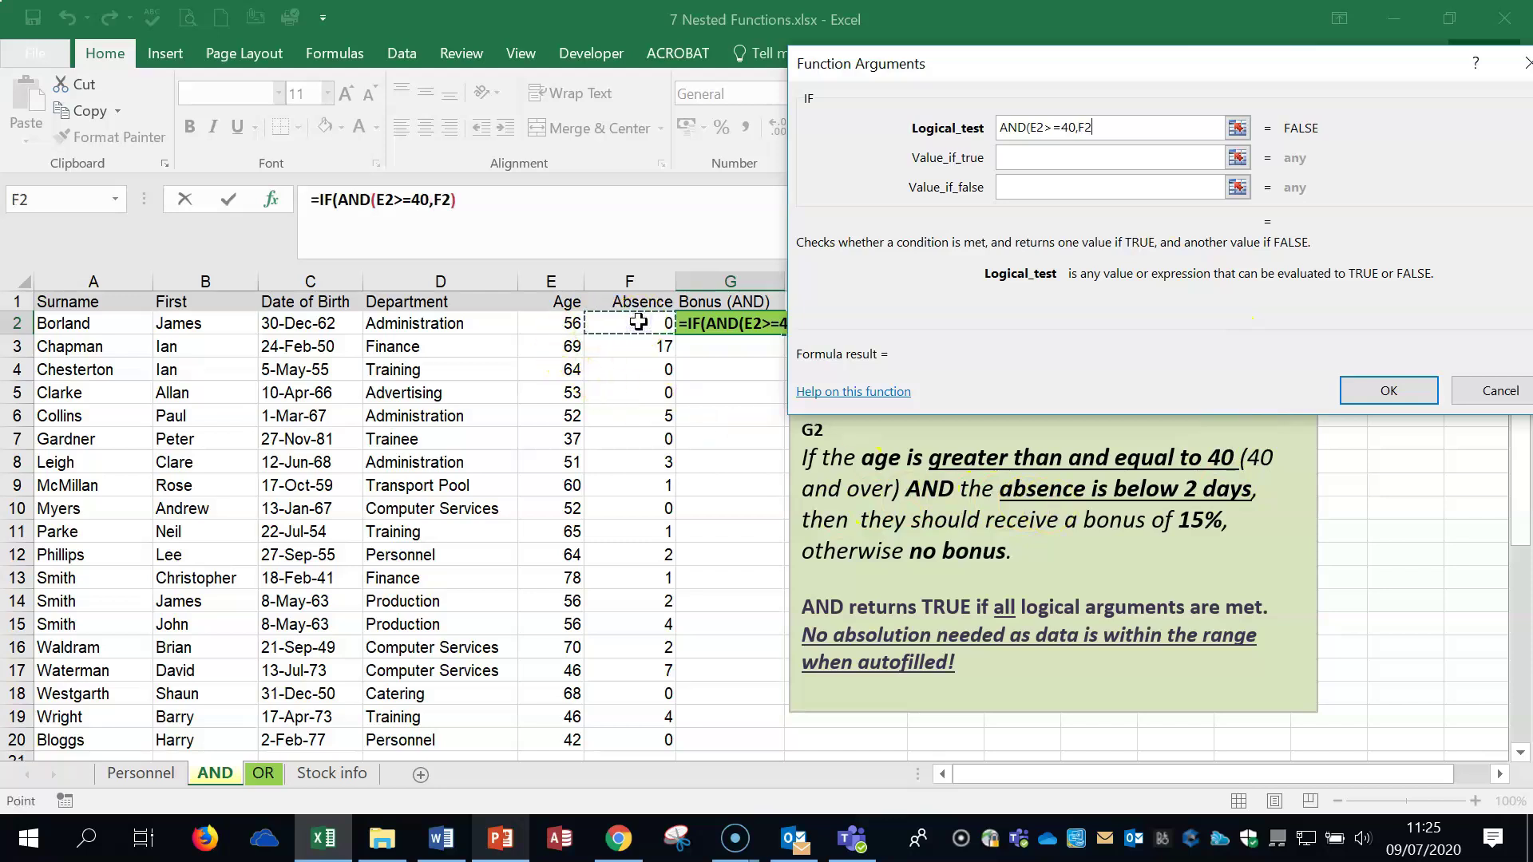
{"action": "type", "text": "<"}
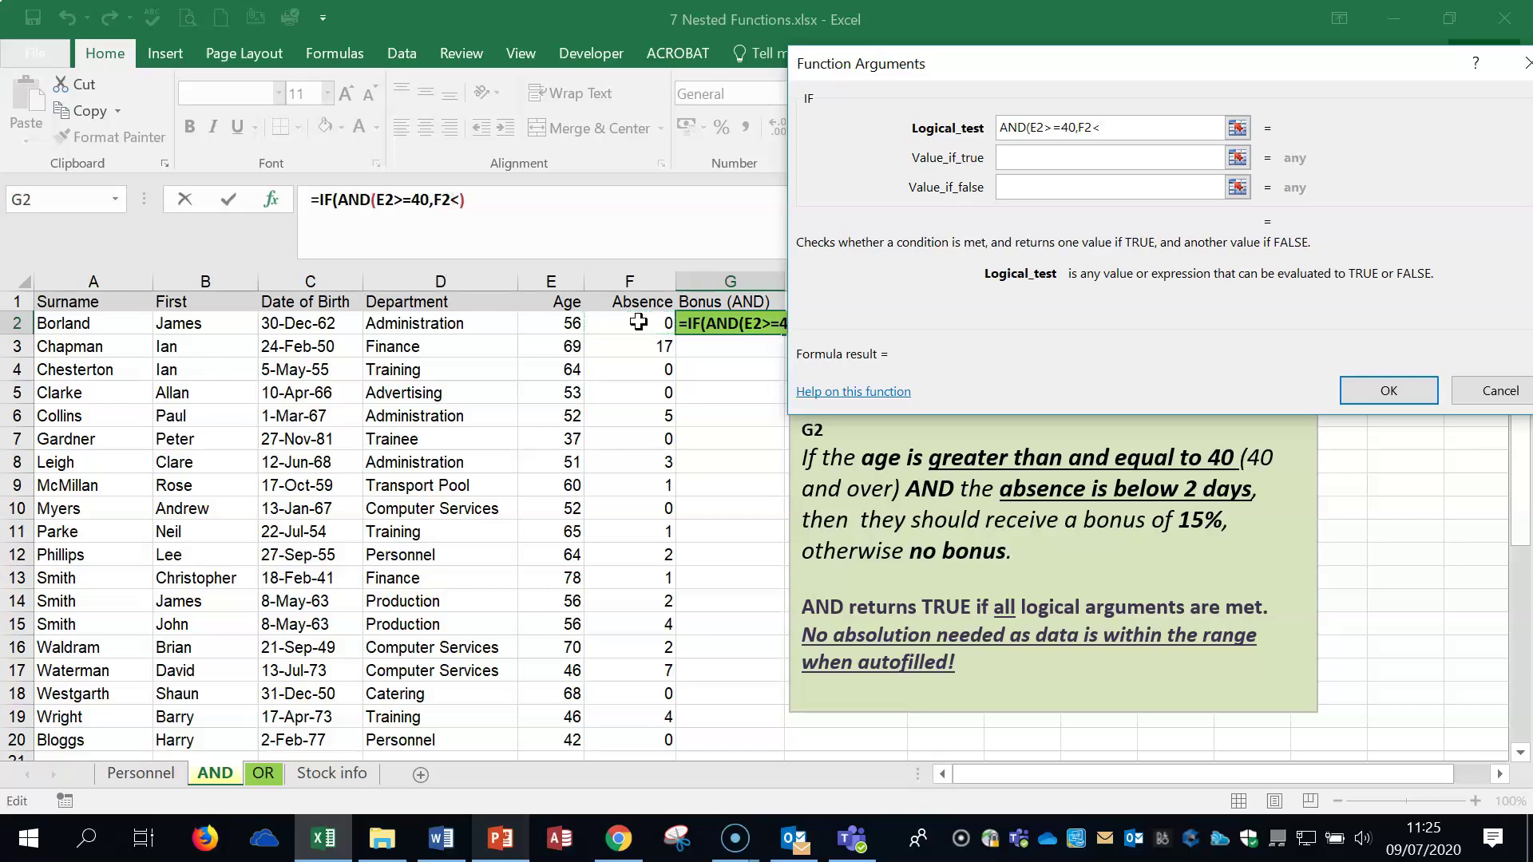
{"action": "type", "text": "2)"}
Set the IF function to return 15 if true and 0 if false, and confirm the formula in G2.
{"action": "left_click", "coordinate": [1012, 153]}
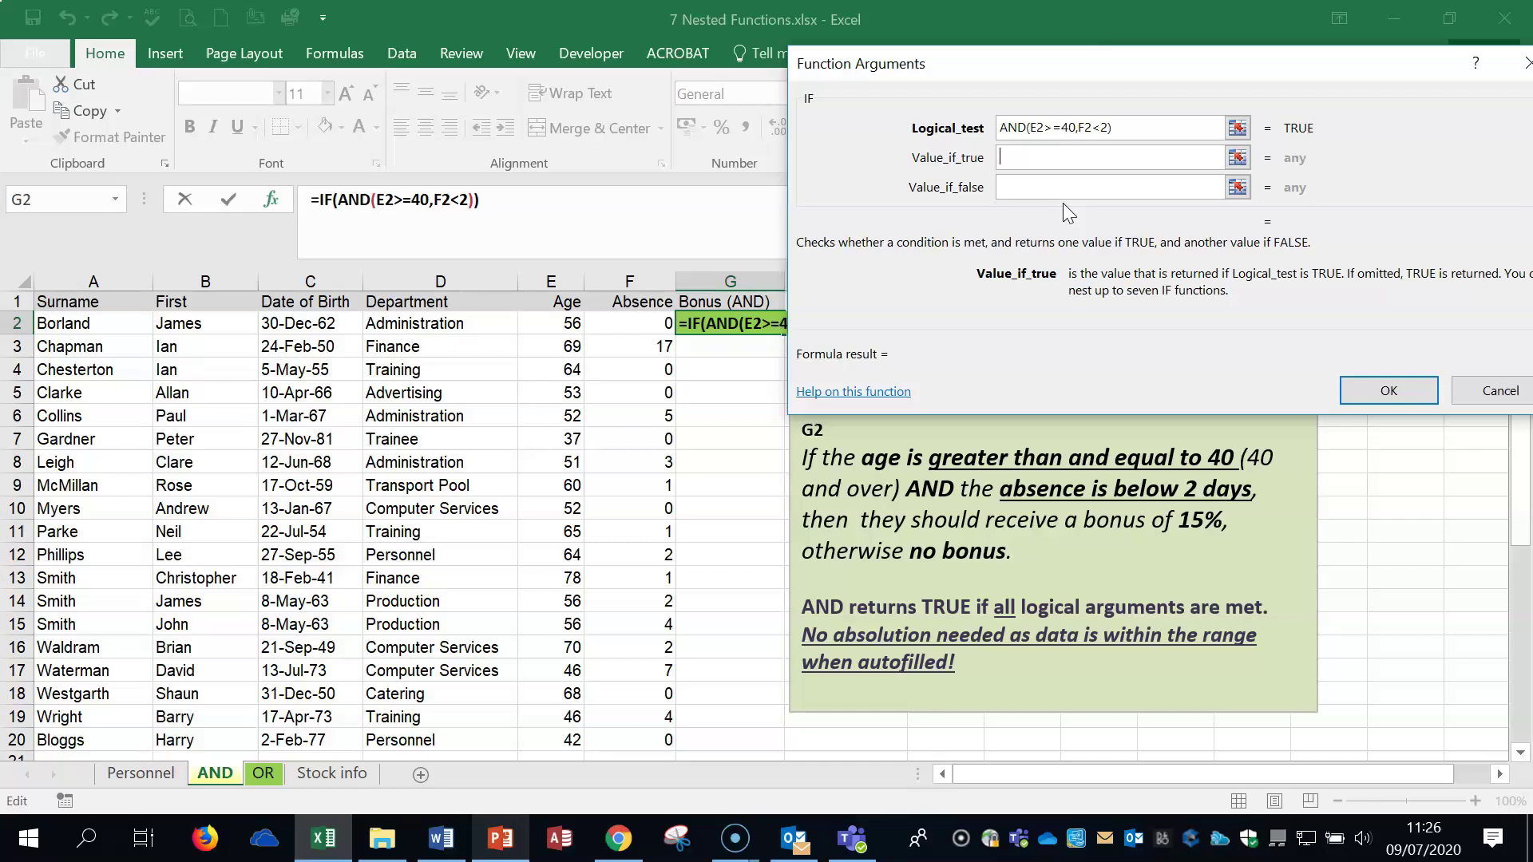
{"action": "type", "text": "15"}
{"action": "key", "text": "Tab"}
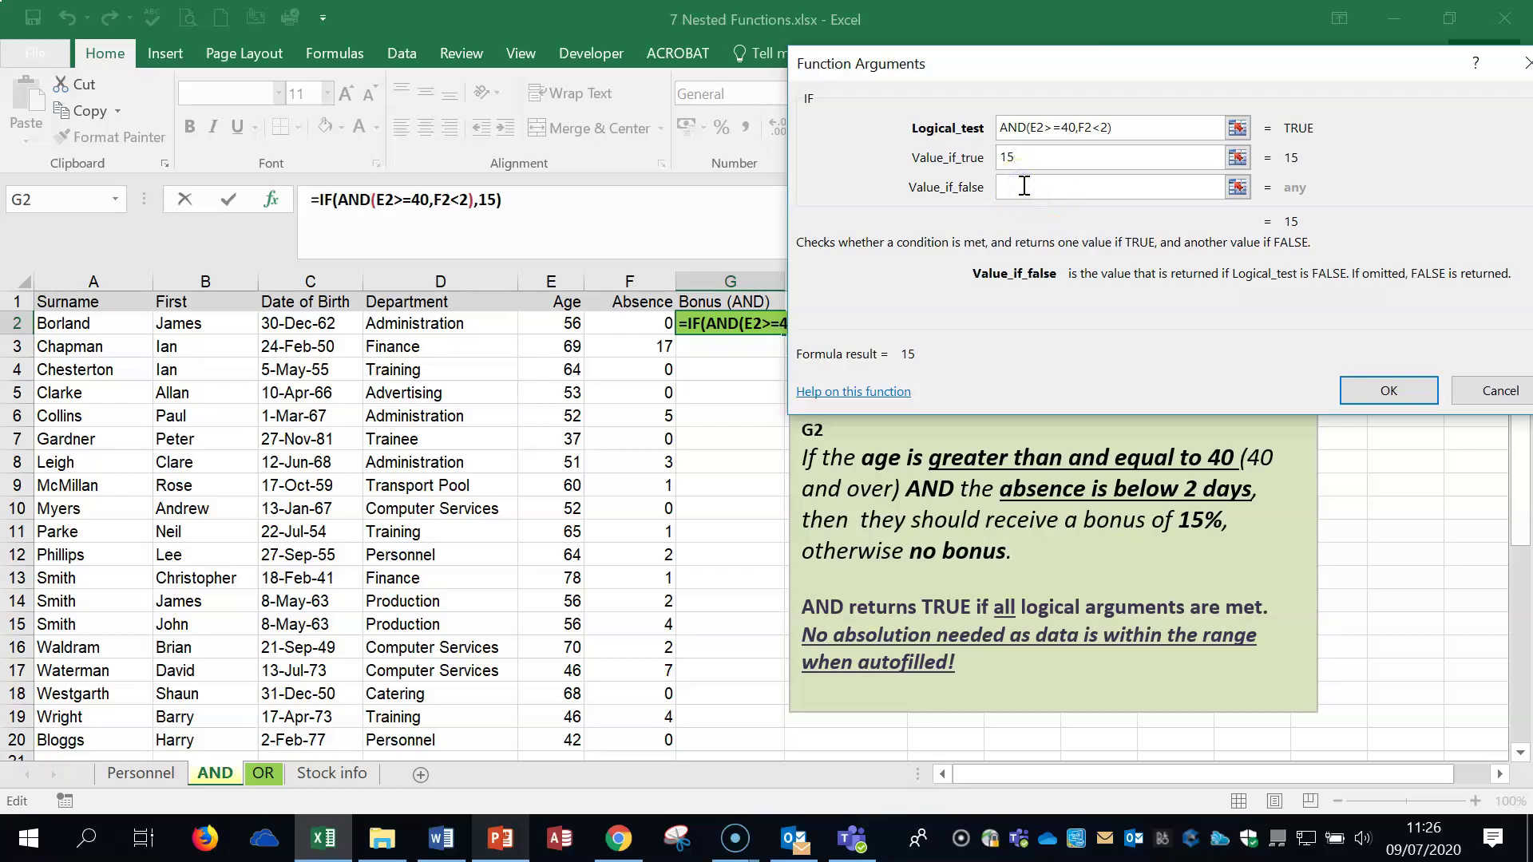
{"action": "type", "text": "0"}
{"action": "left_click", "coordinate": [1353, 388]}
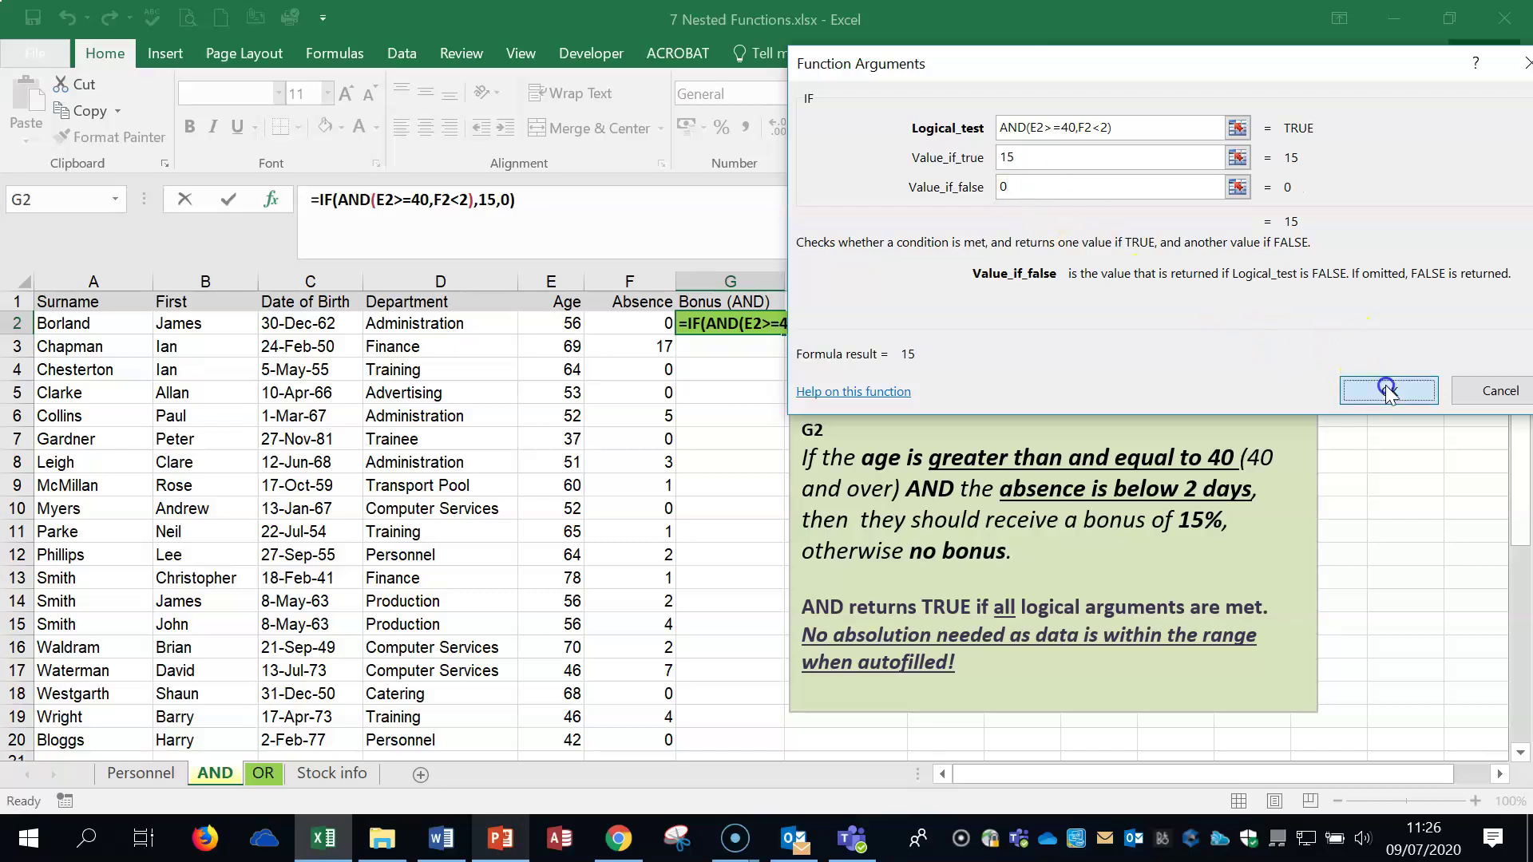
Fill the G2 bonus formula down the Bonus (AND) column to row 20 and deselect the range.
{"action": "double_click", "coordinate": [785, 335]}
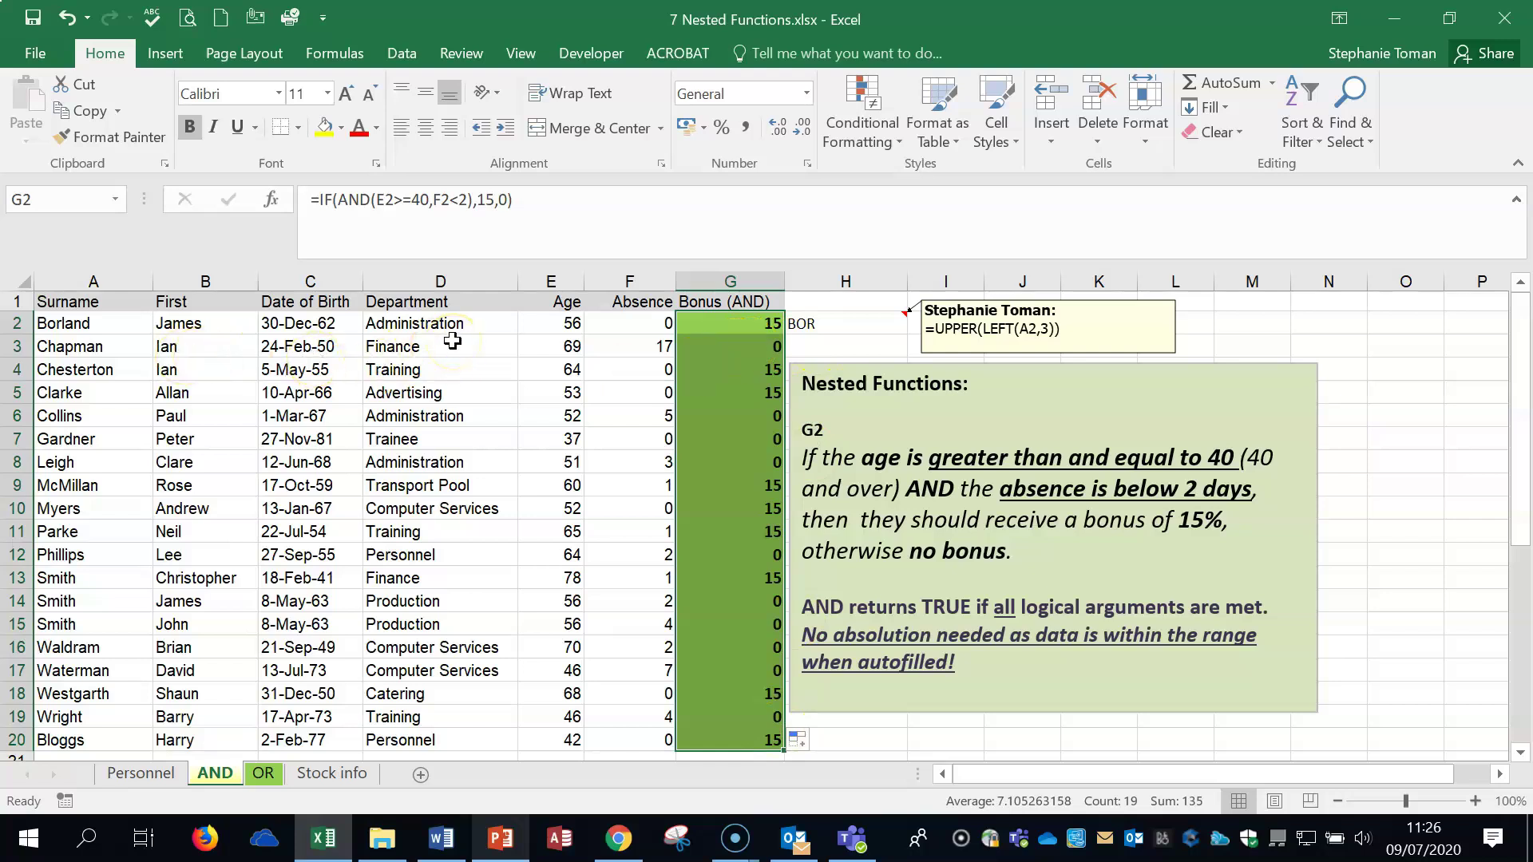
{"action": "left_click", "coordinate": [757, 349]}
{"action": "left_click", "coordinate": [1373, 533]}
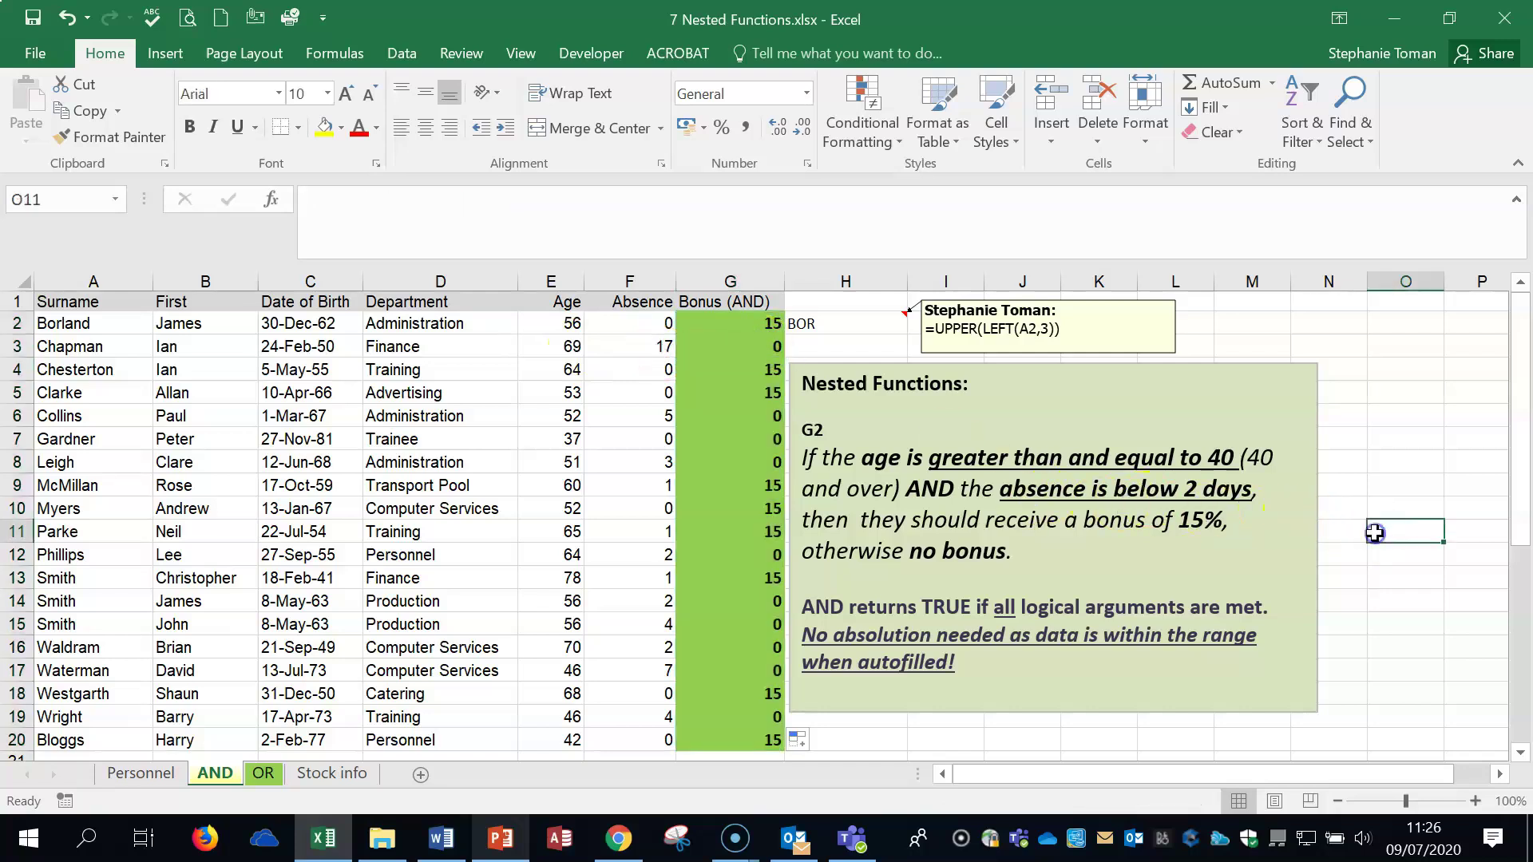
On the OR sheet, inspect the existing nested IF and OR formulas in cells H2 and I2 without changing them.
{"action": "left_click", "coordinate": [263, 774]}
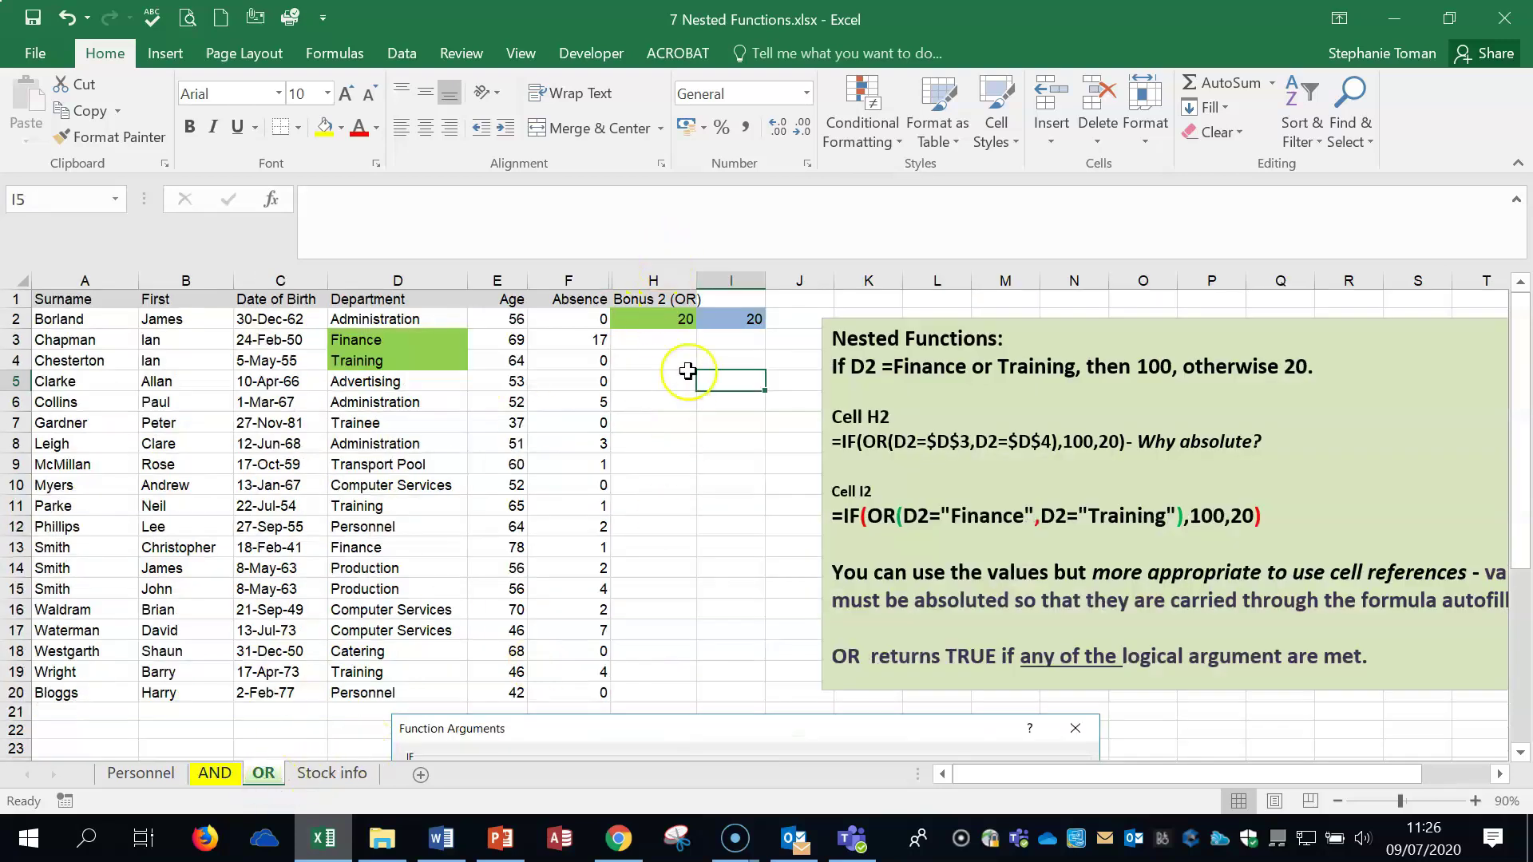
{"action": "double_click", "coordinate": [661, 319]}
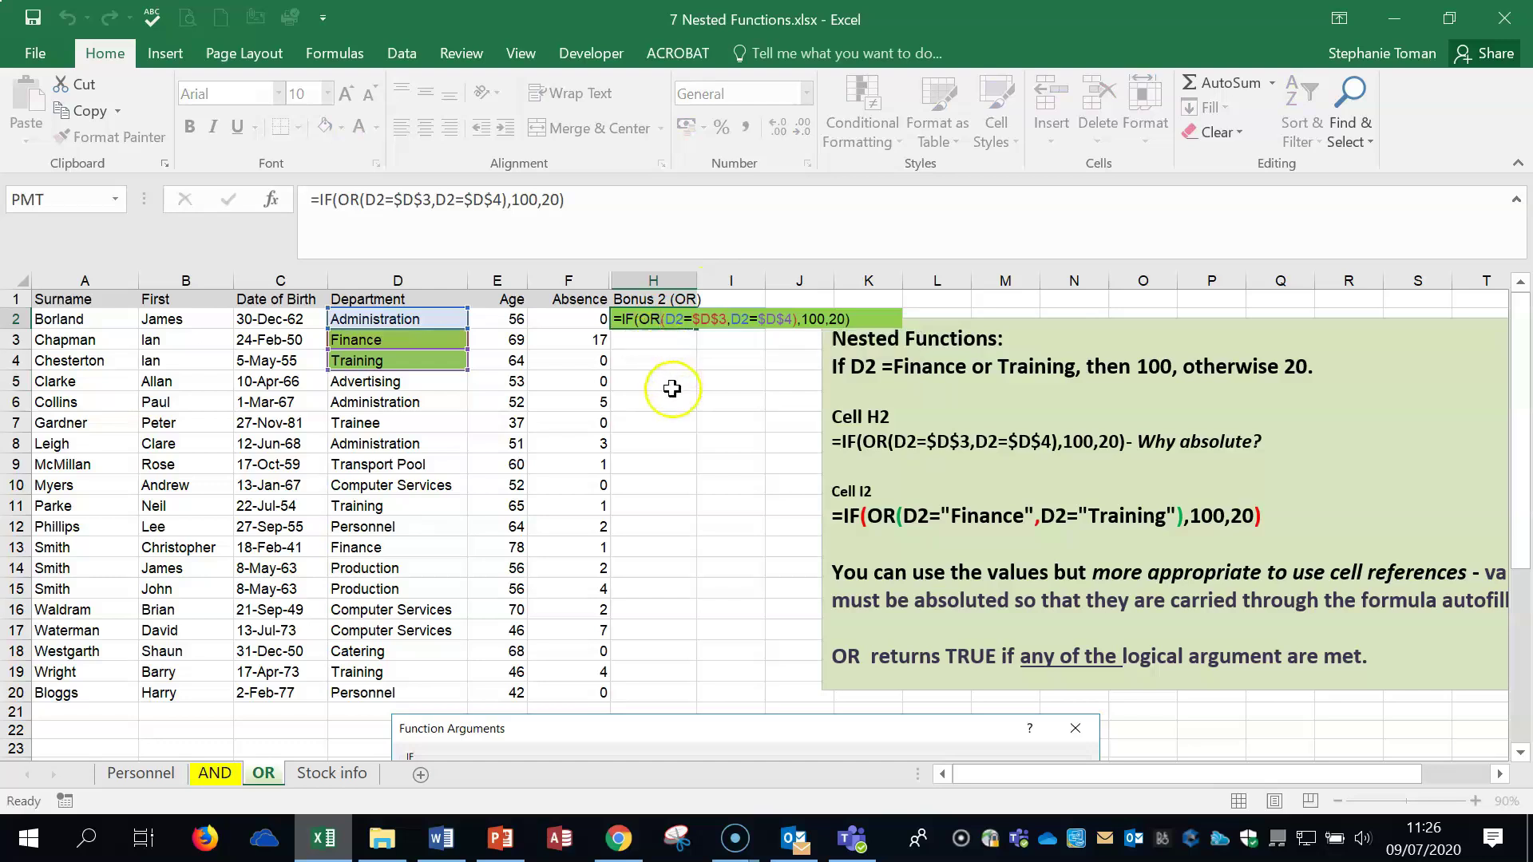
{"action": "key", "text": "Escape"}
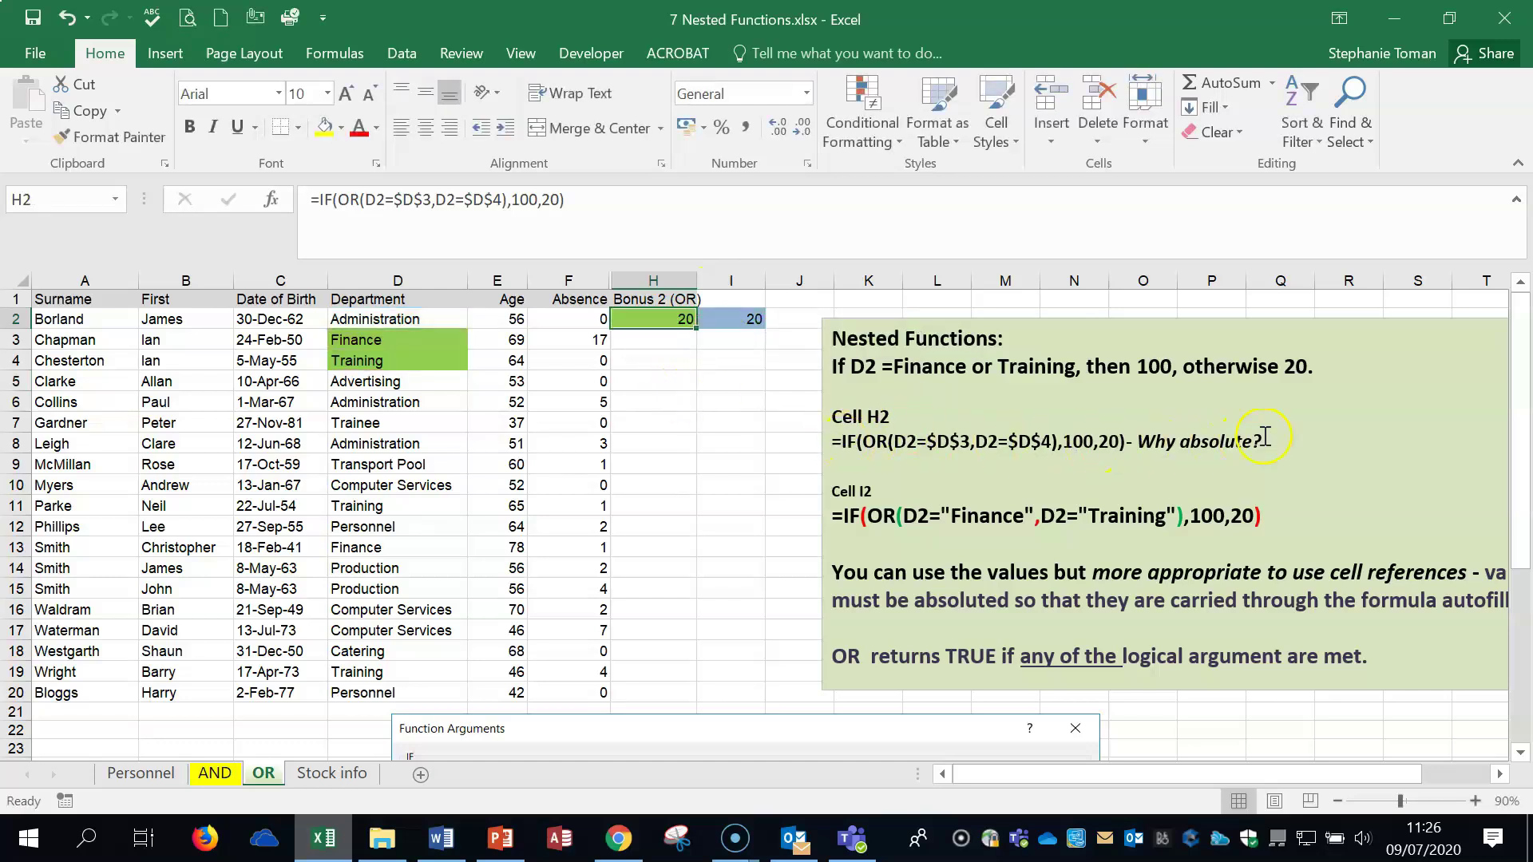
{"action": "double_click", "coordinate": [735, 318]}
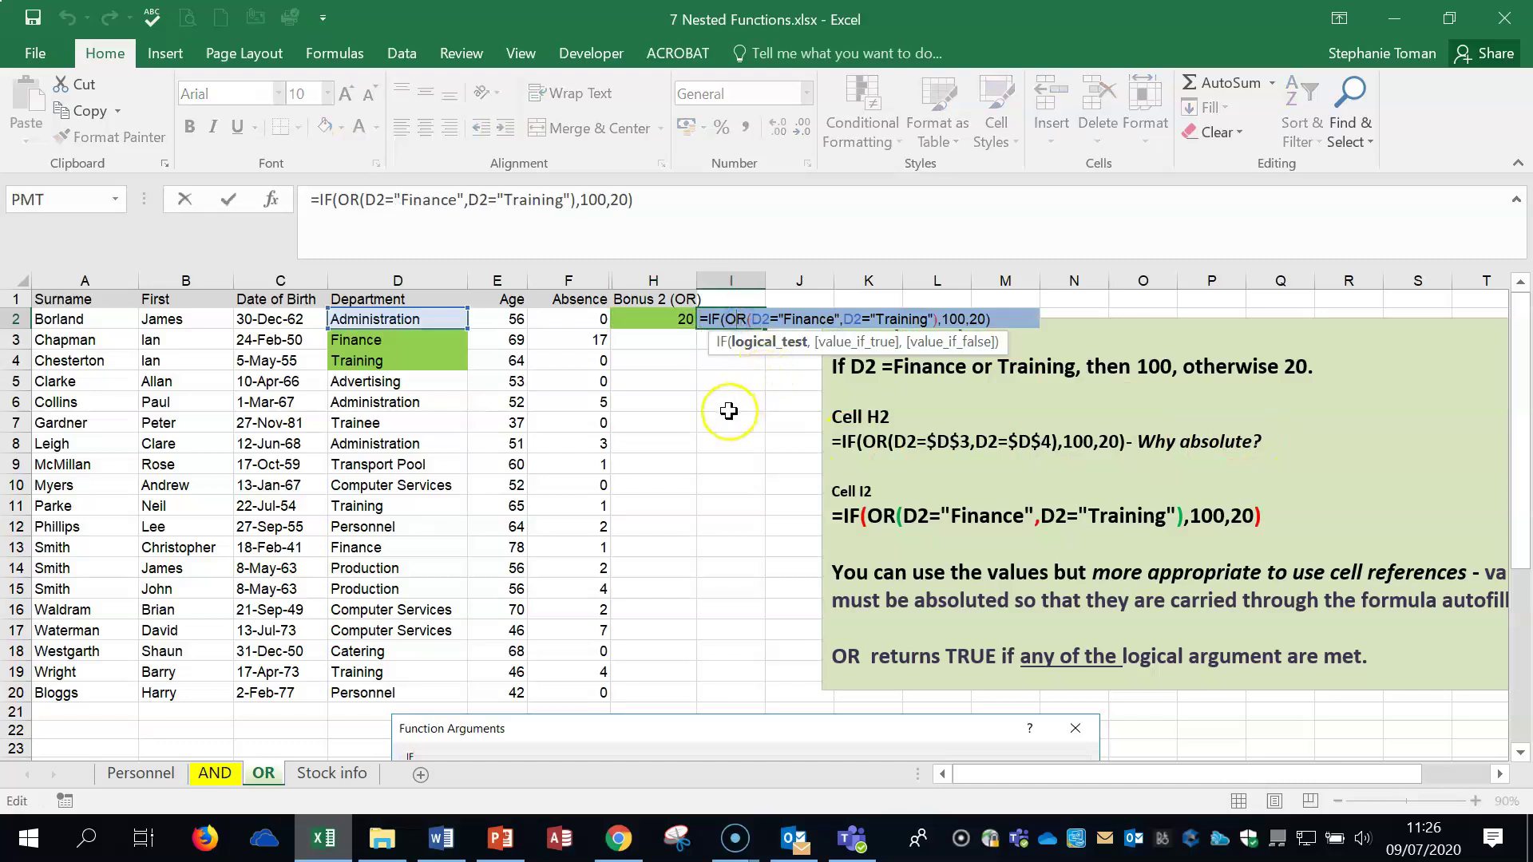
{"action": "key", "text": "Escape"}
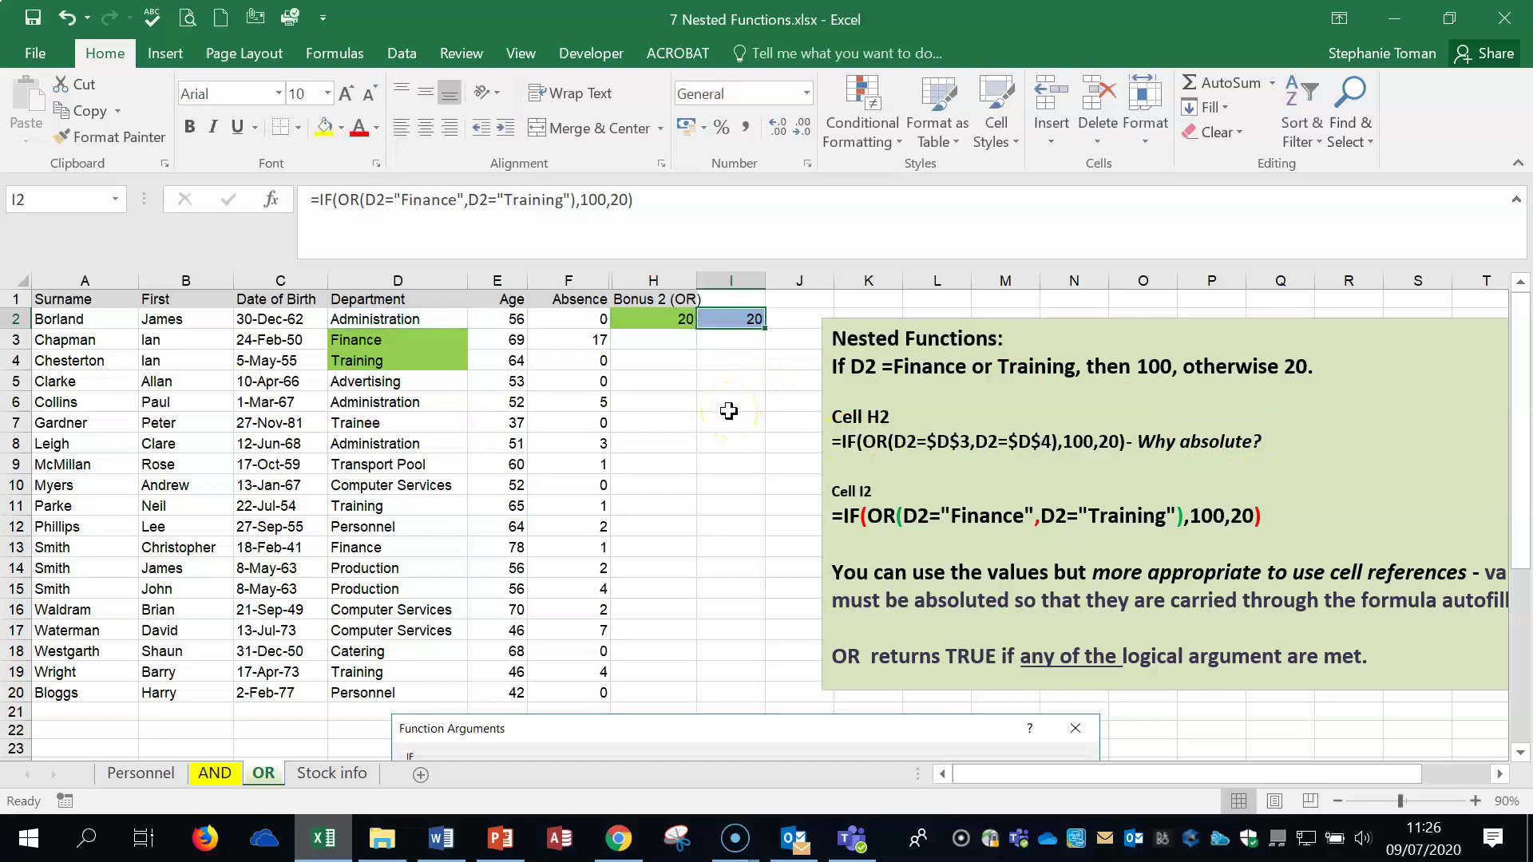
Clear the existing formulas from cells H2 and I2 on the OR sheet.
{"action": "left_click", "coordinate": [659, 320]}
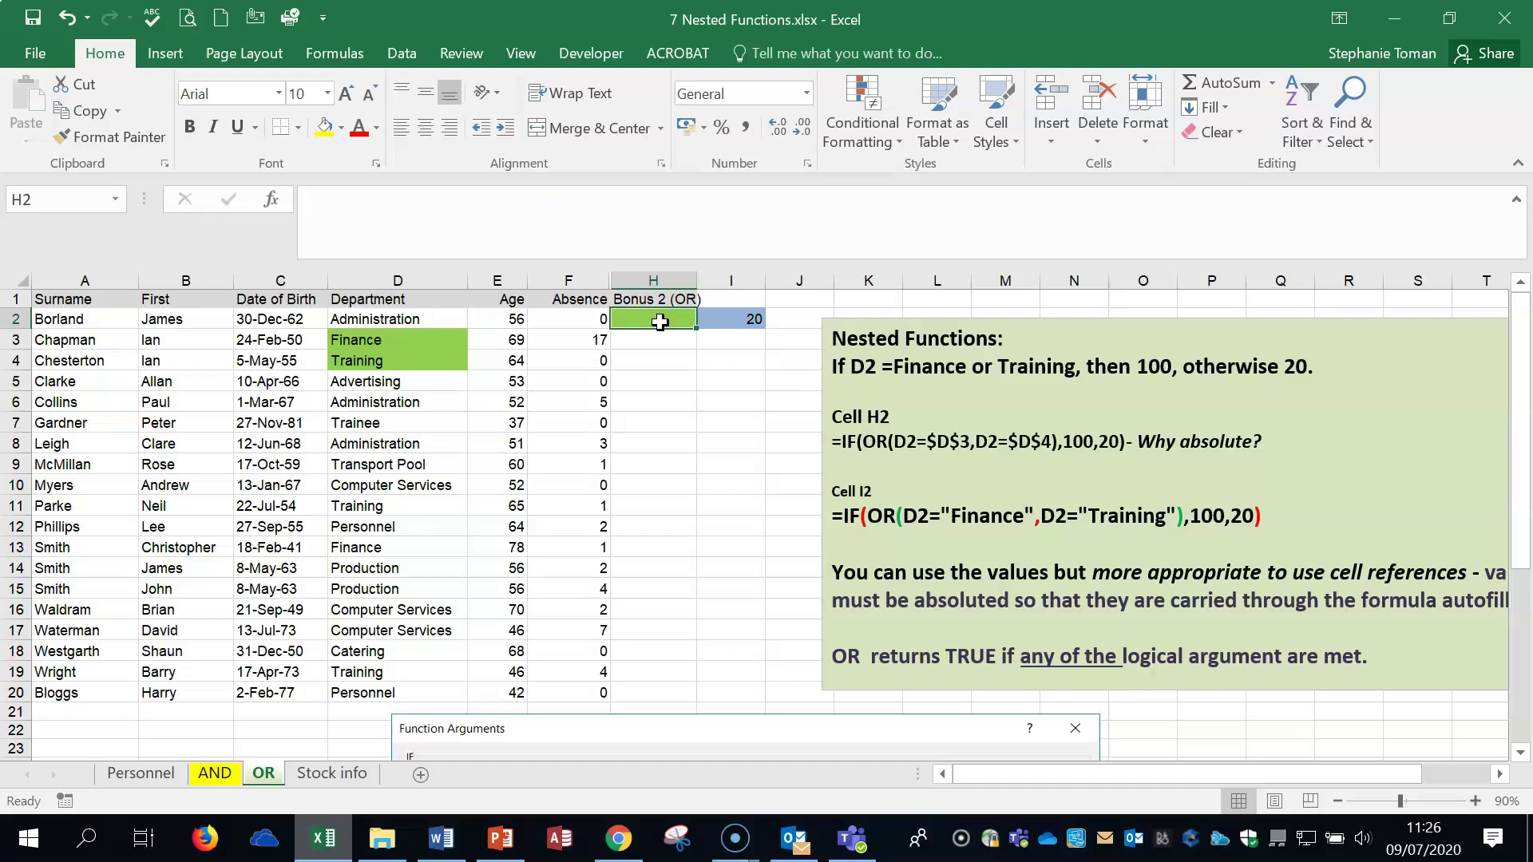
{"action": "left_click", "coordinate": [747, 318]}
{"action": "key", "text": "Delete"}
Begin an IF formula in H2 and open its function arguments dialog, placed below the top data rows.
{"action": "left_click", "coordinate": [673, 318]}
{"action": "type", "text": "=if"}
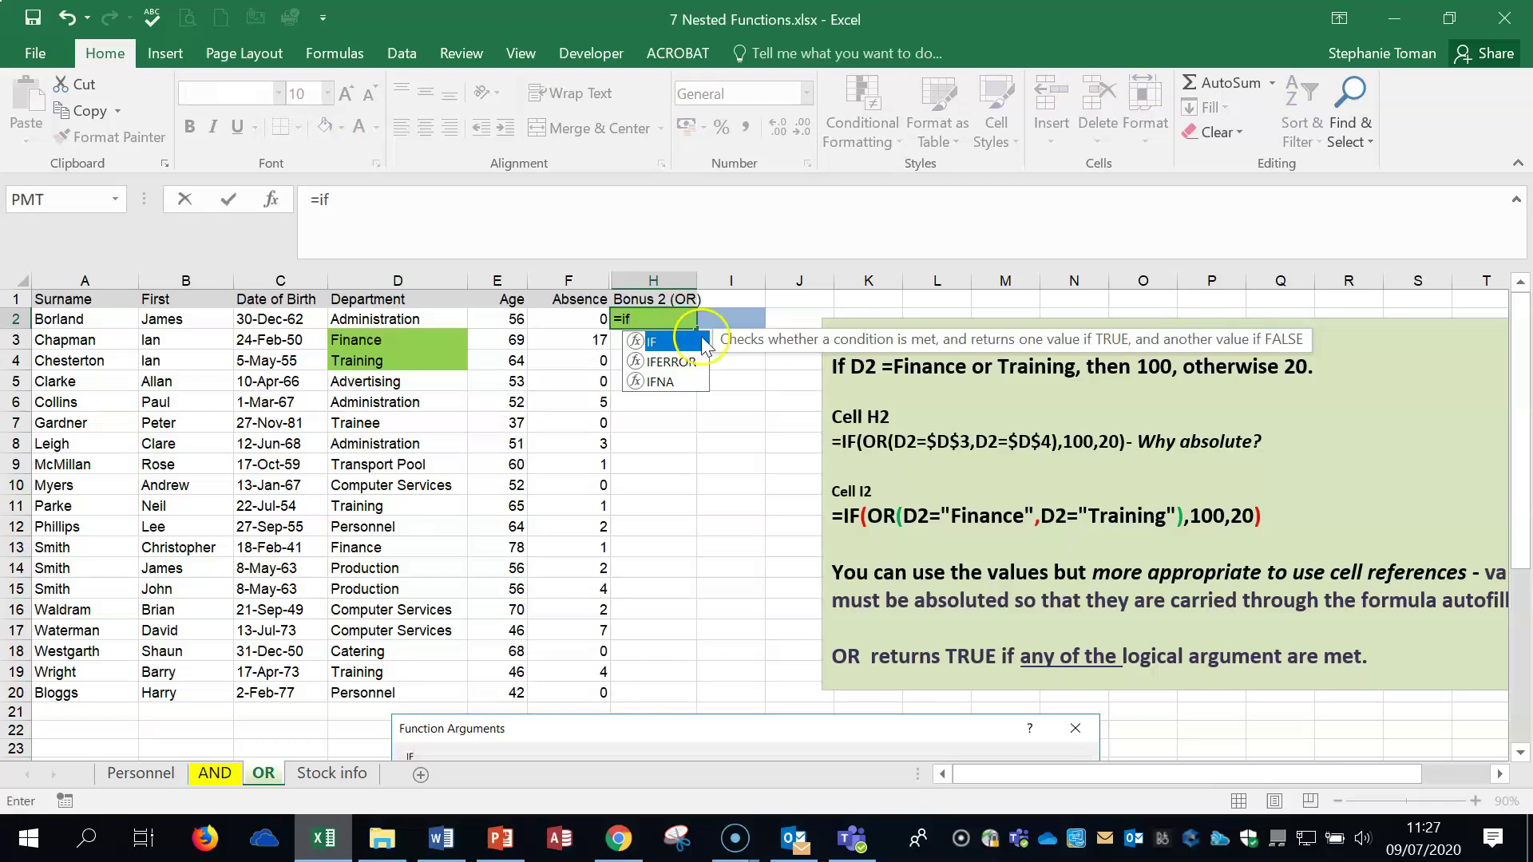
{"action": "double_click", "coordinate": [701, 343]}
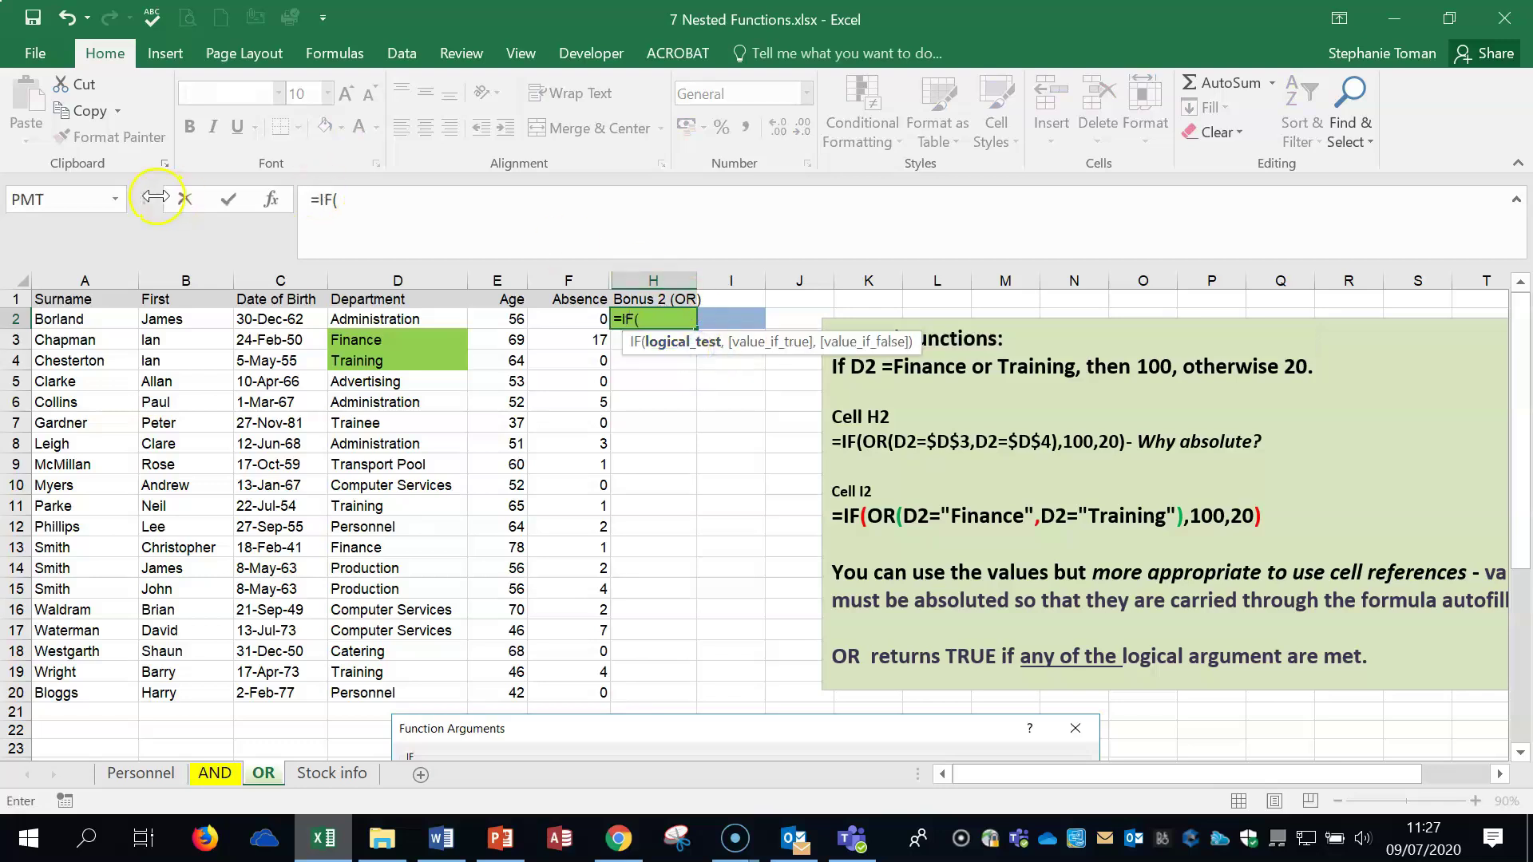
{"action": "left_click", "coordinate": [272, 198]}
{"action": "left_click_drag", "start_coordinate": [1033, 60], "coordinate": [919, 485]}
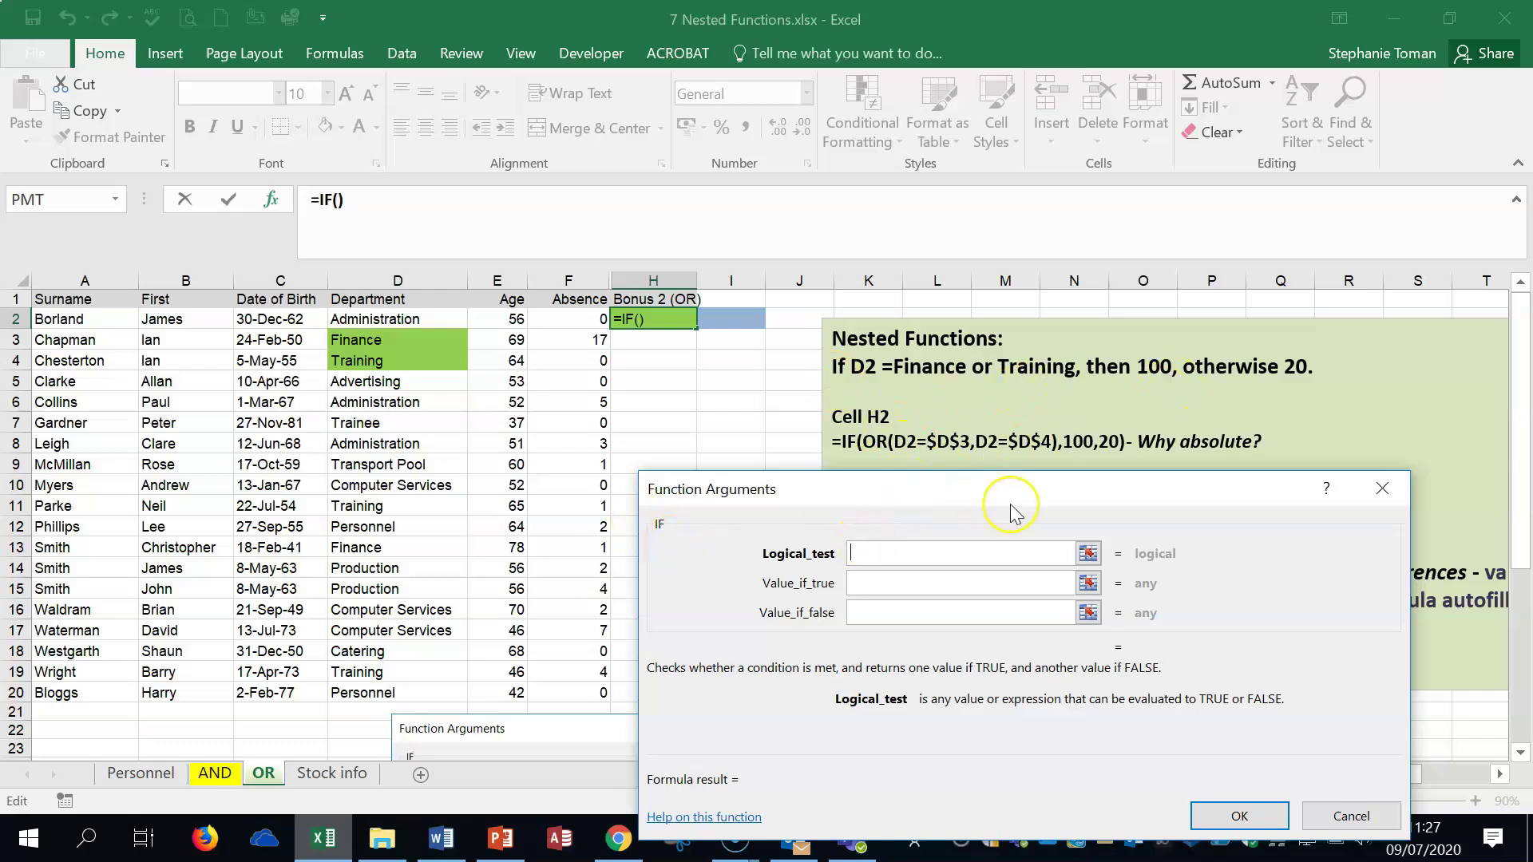
Enter OR(D2=$D$3,D2=$D$4) as the logical test of the IF formula in H2, with absolute references to the Finance and Training cells.
{"action": "type", "text": "OR("}
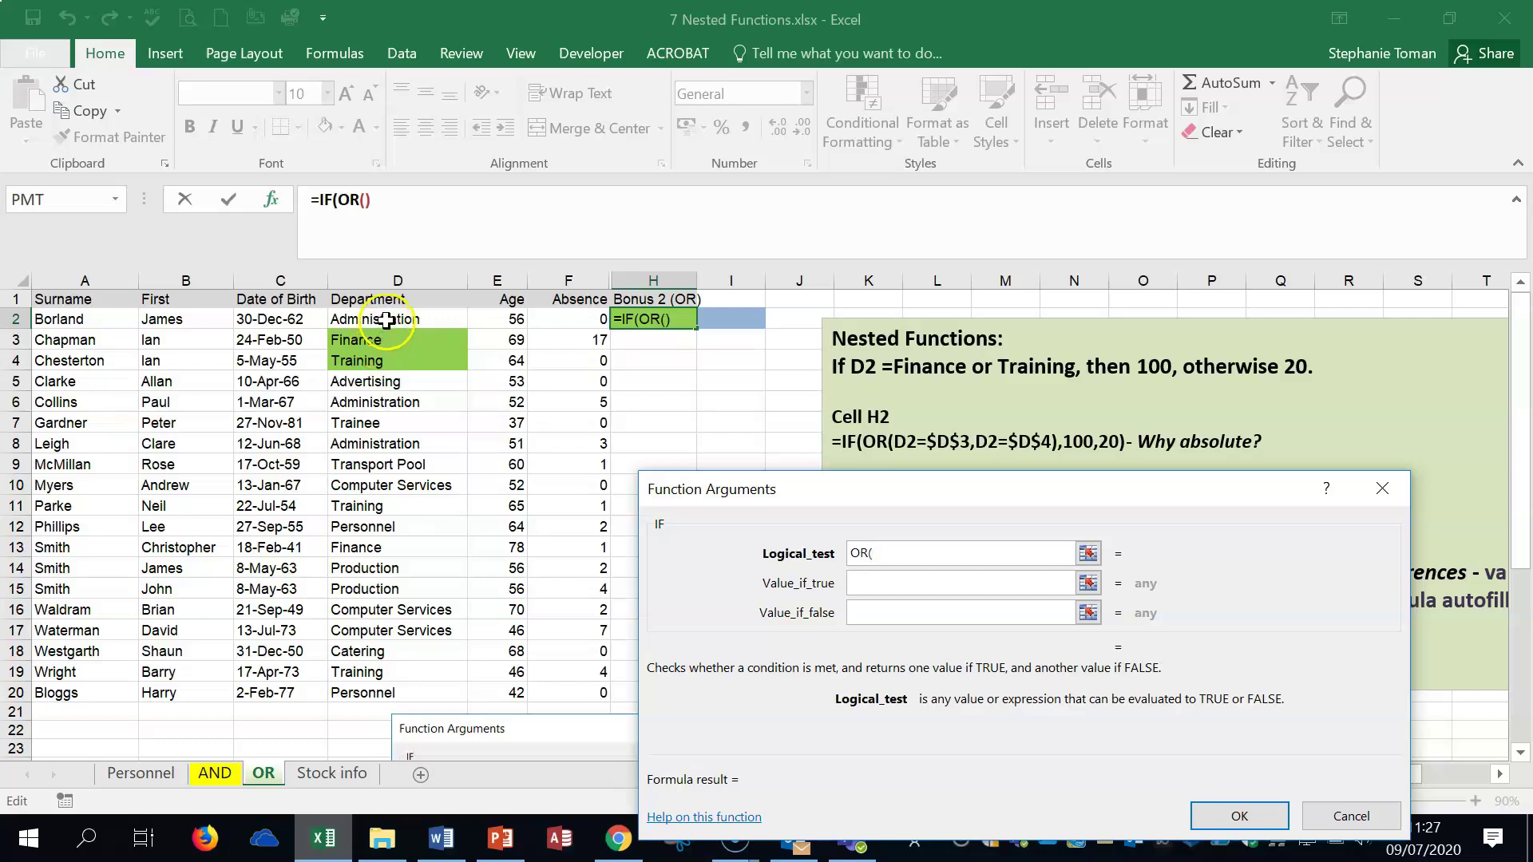
{"action": "left_click", "coordinate": [386, 320]}
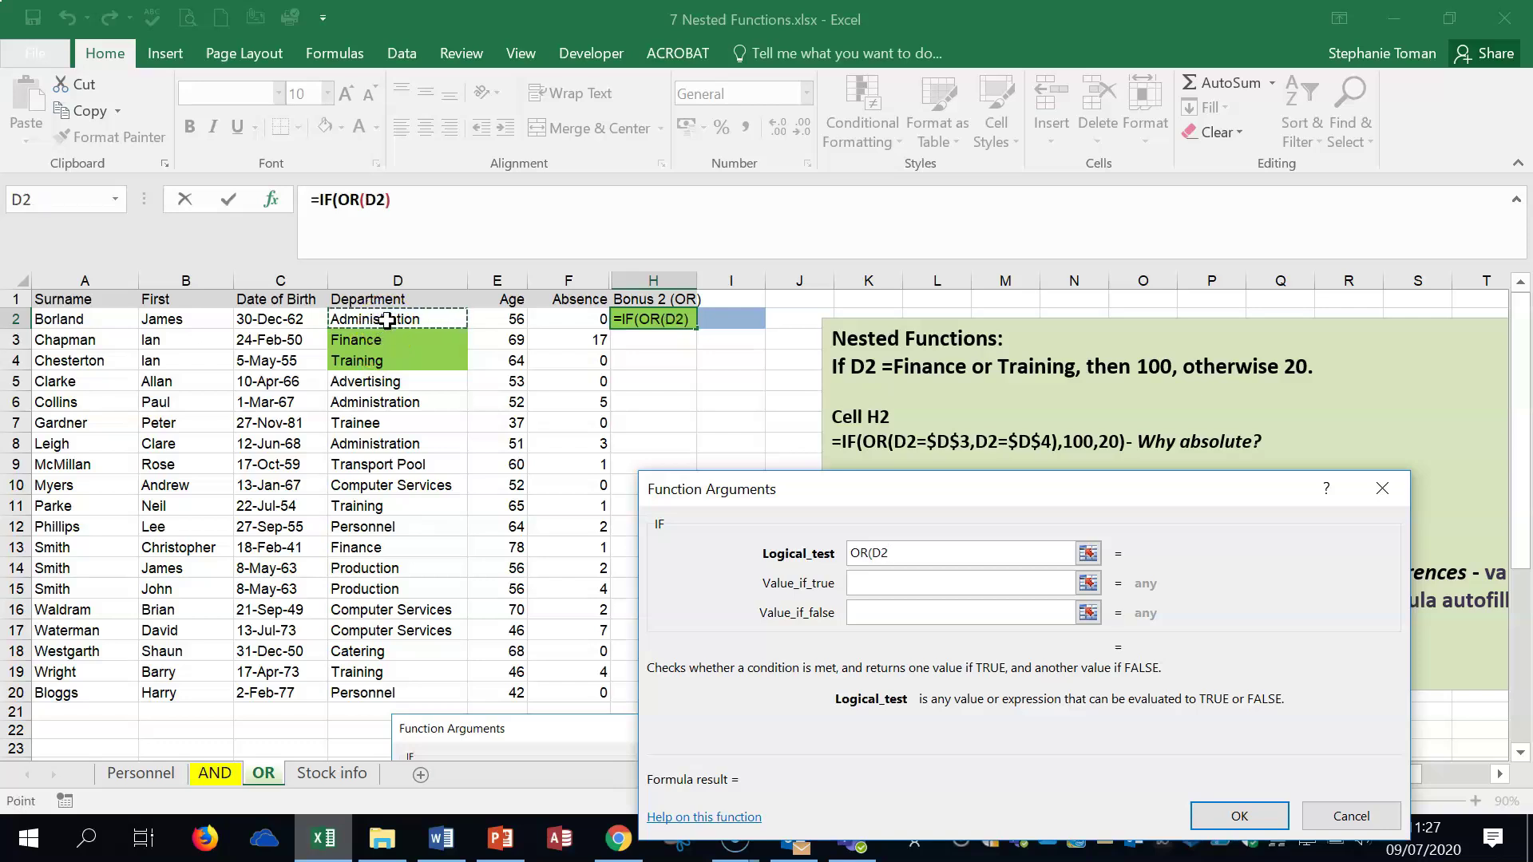
{"action": "type", "text": "="}
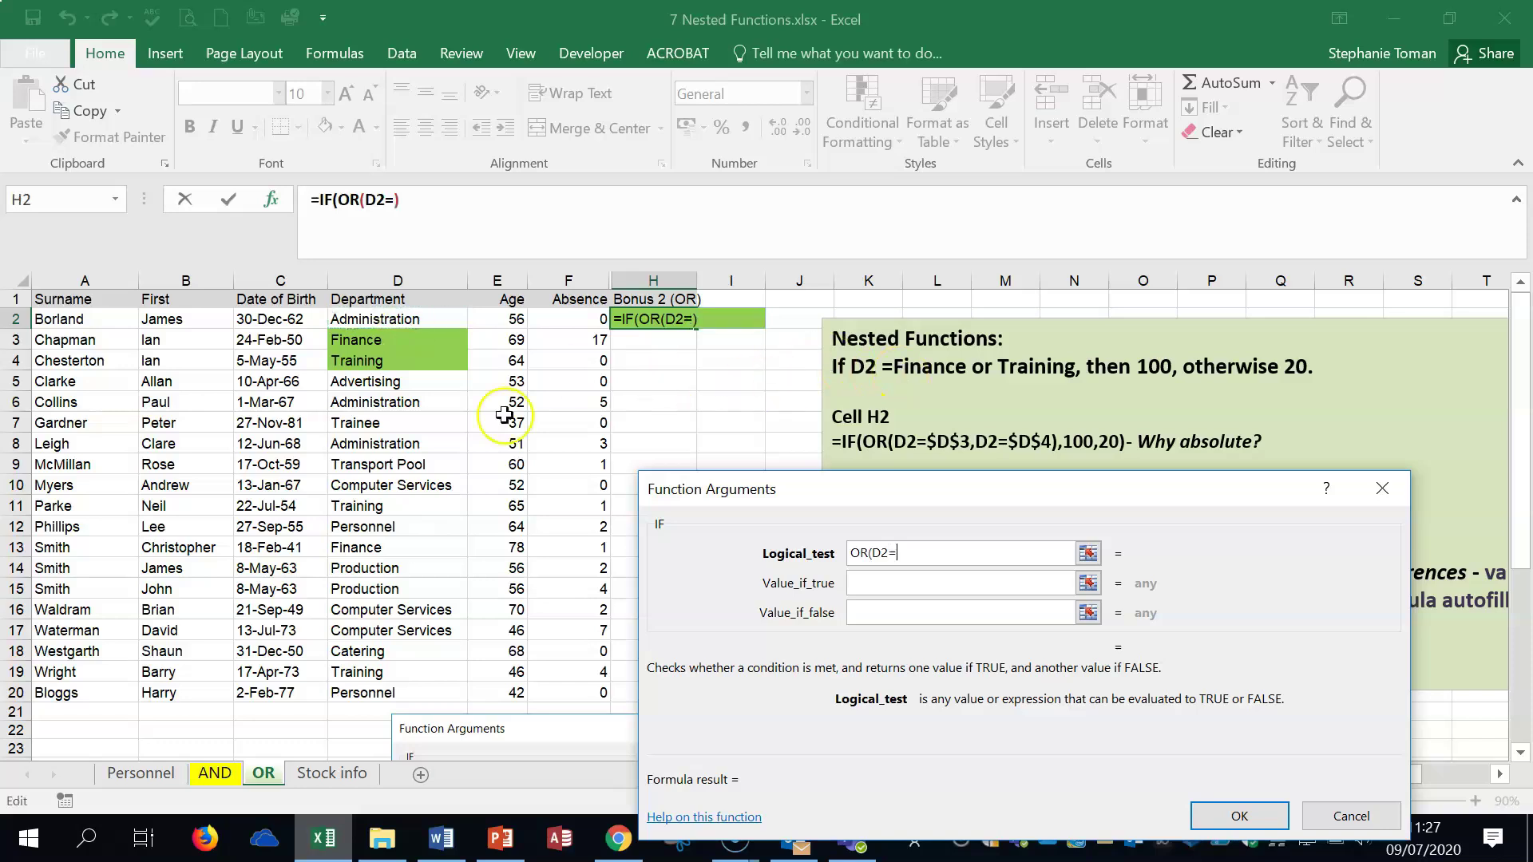
{"action": "left_click", "coordinate": [383, 341]}
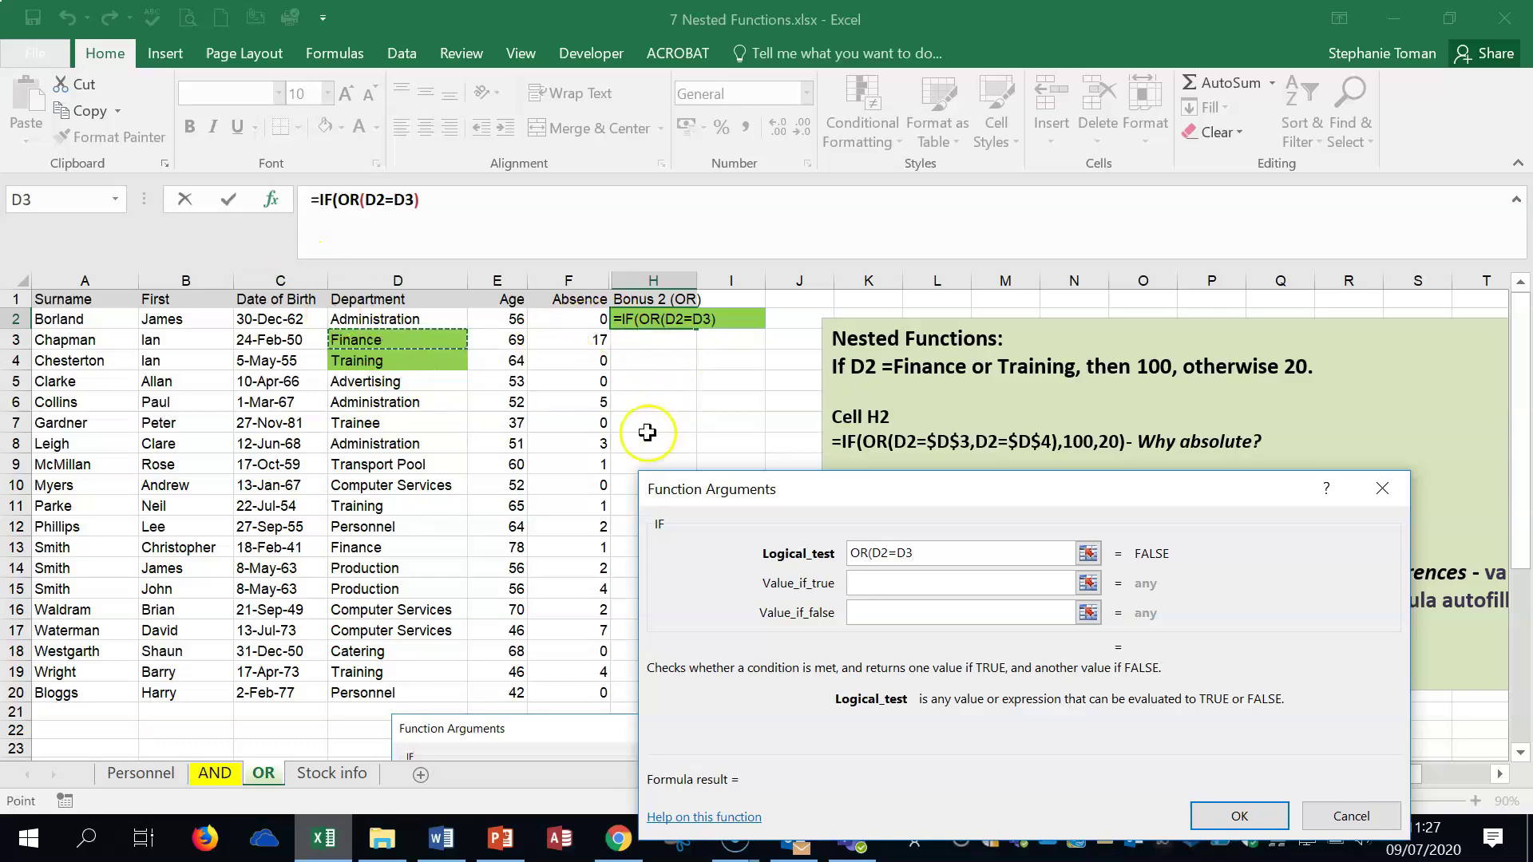
{"action": "key", "text": "F4"}
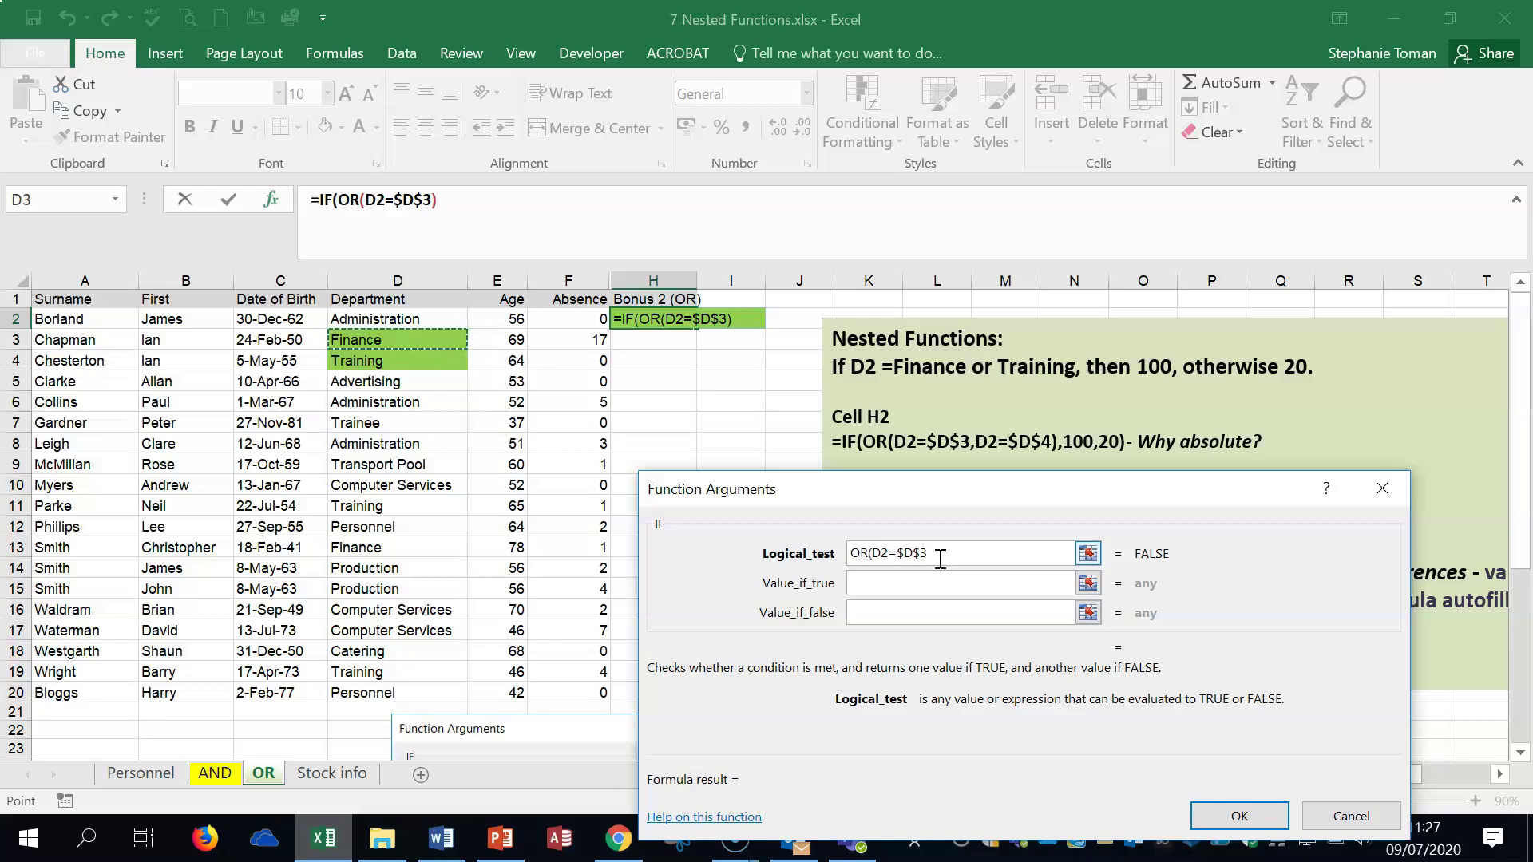
{"action": "type", "text": ",D2"}
{"action": "left_click", "coordinate": [364, 320]}
{"action": "type", "text": "="}
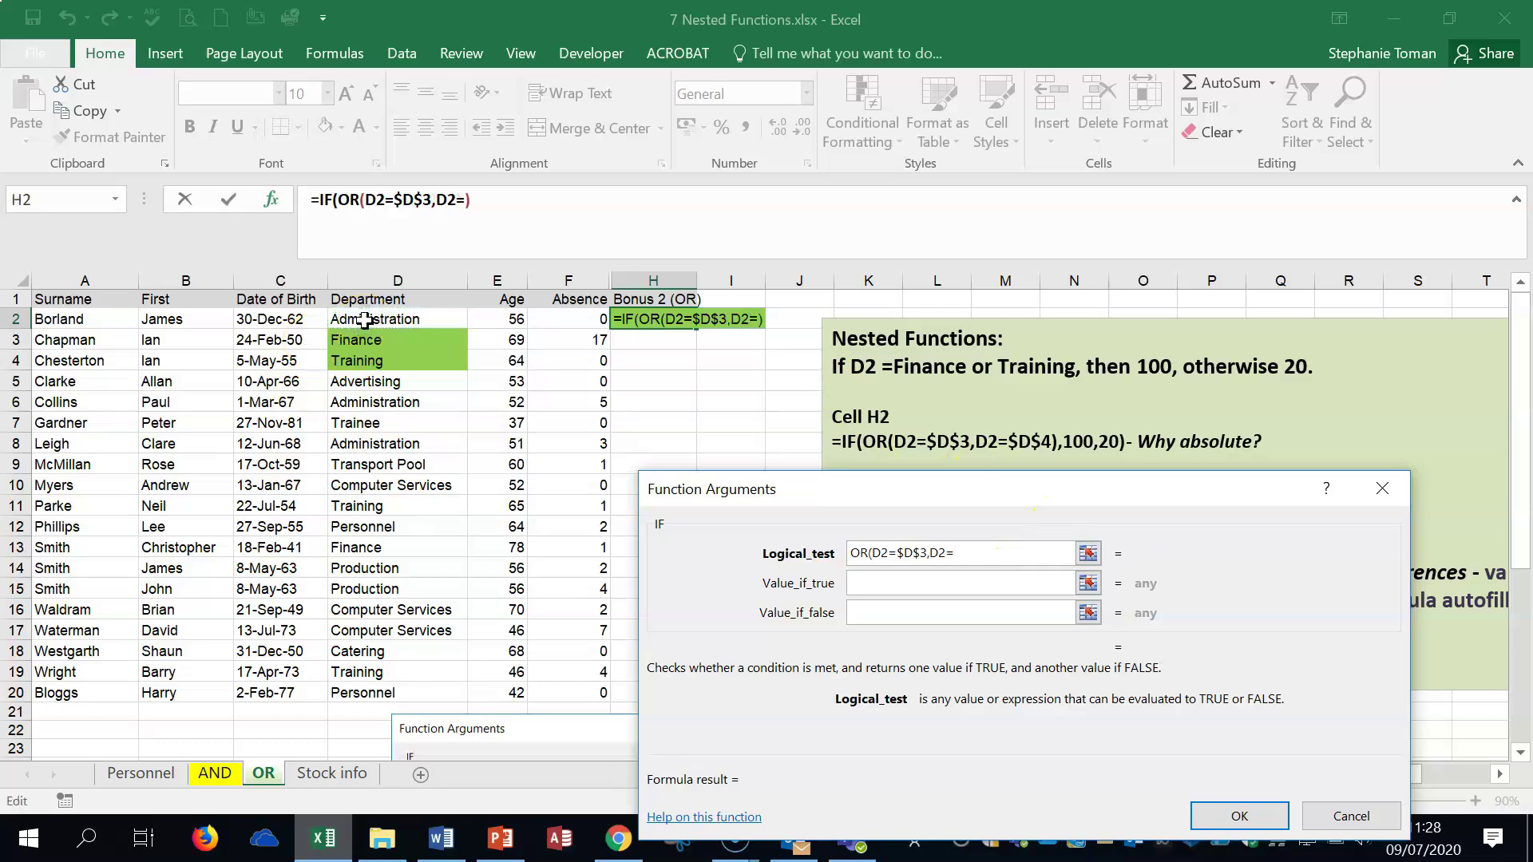
{"action": "left_click", "coordinate": [380, 360]}
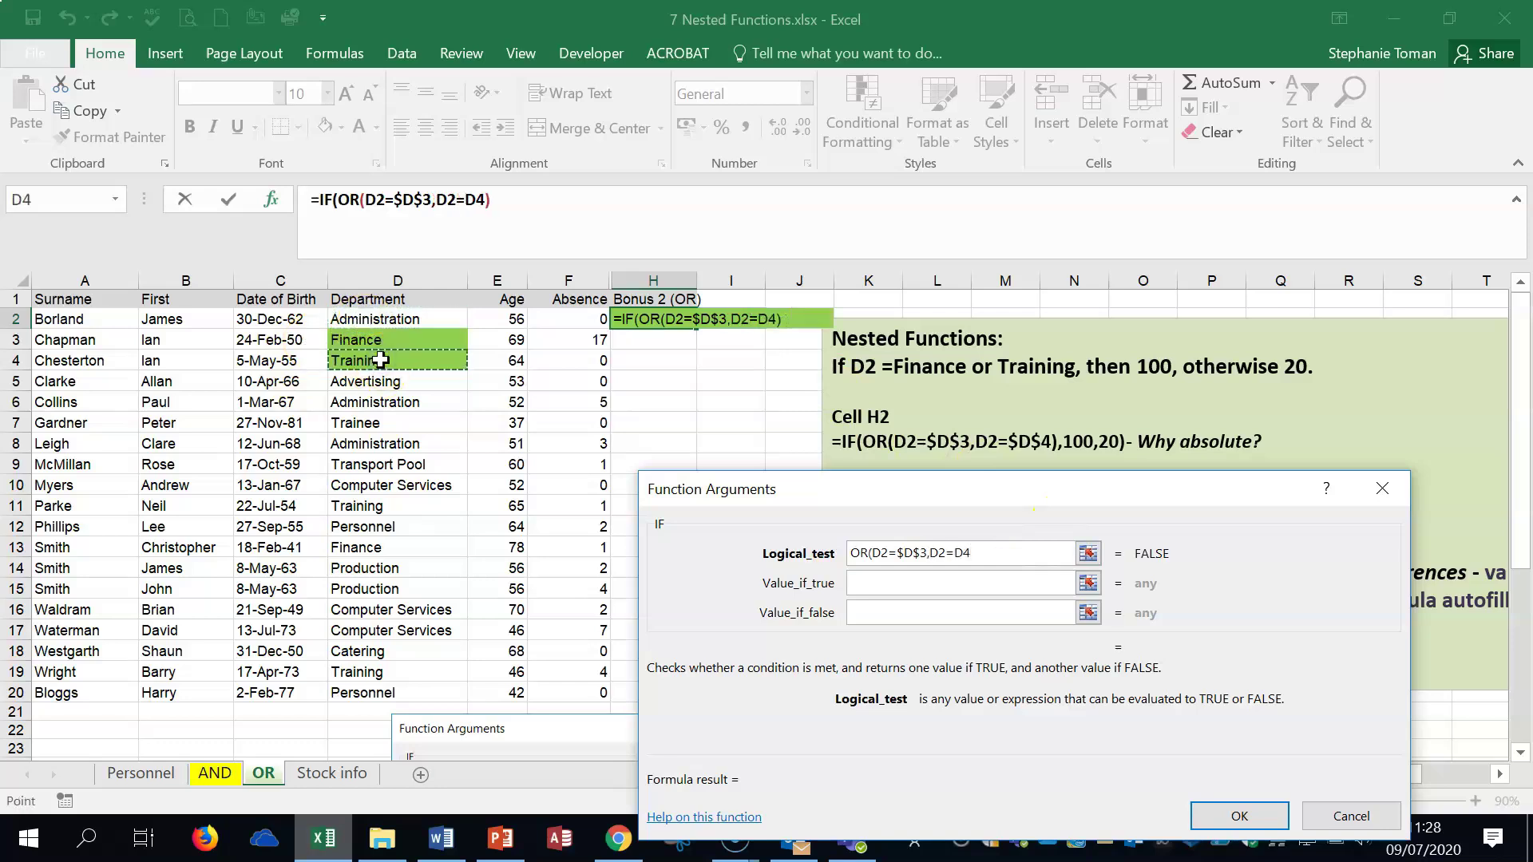
{"action": "key", "text": "F4"}
{"action": "type", "text": ")"}
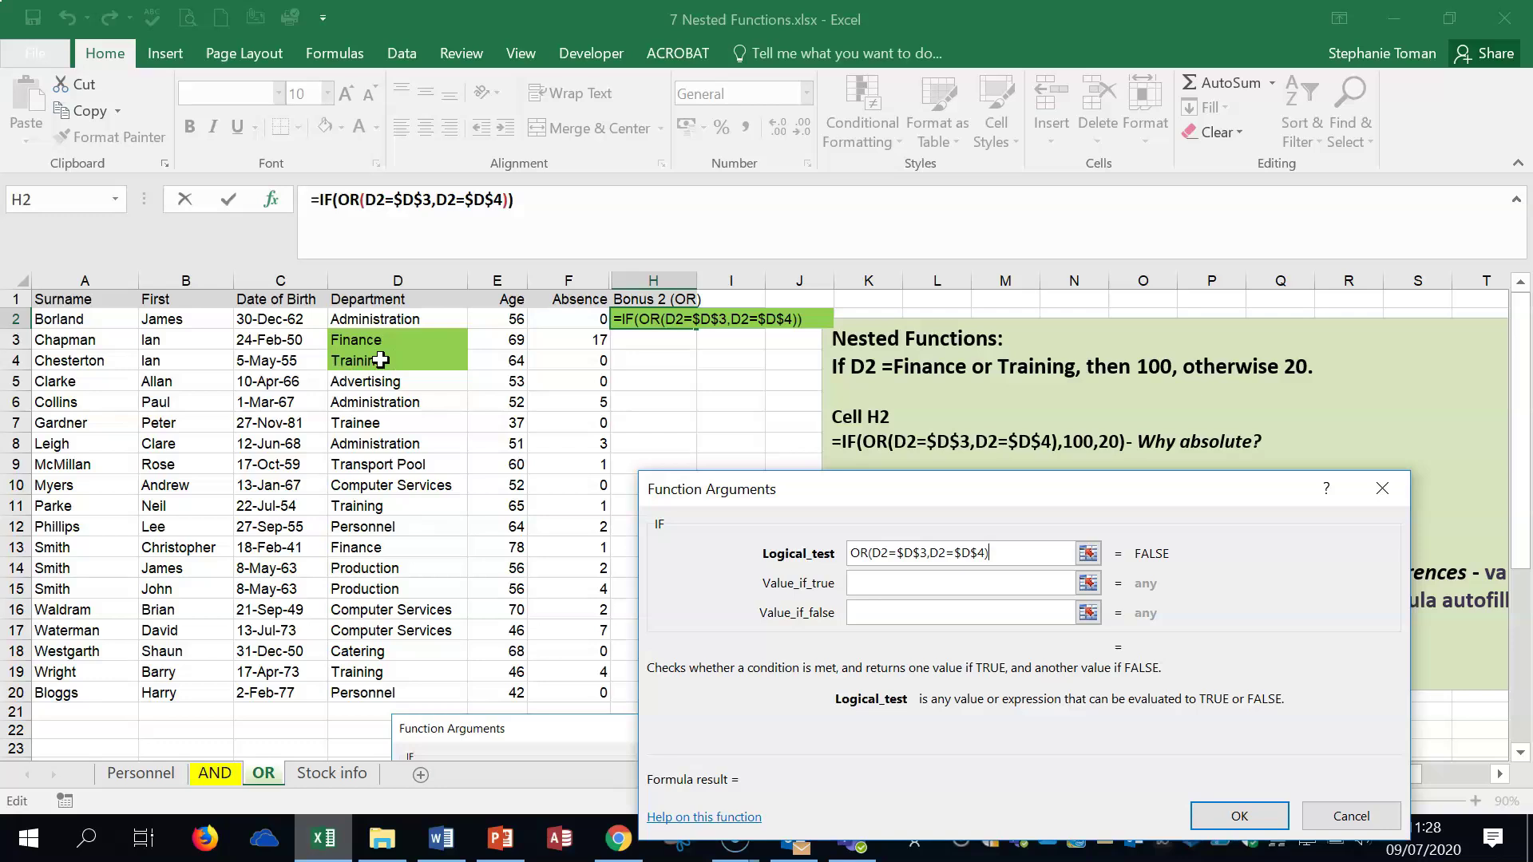
Complete the H2 formula with 100 if true and 20 if false, and fill it down the Bonus 2 (OR) column to row 20.
{"action": "left_click", "coordinate": [866, 583]}
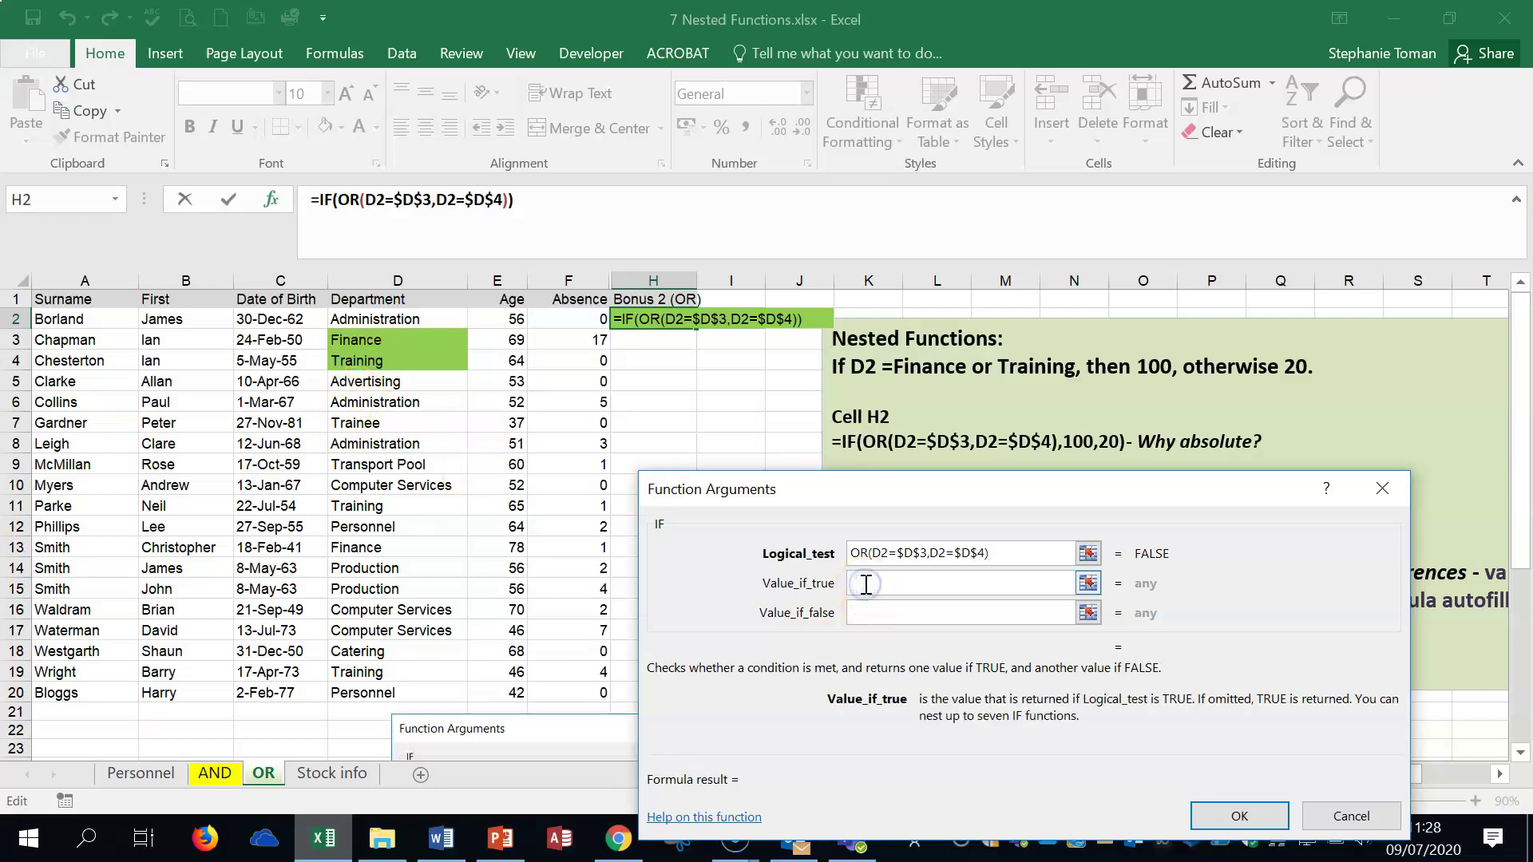
{"action": "type", "text": "100"}
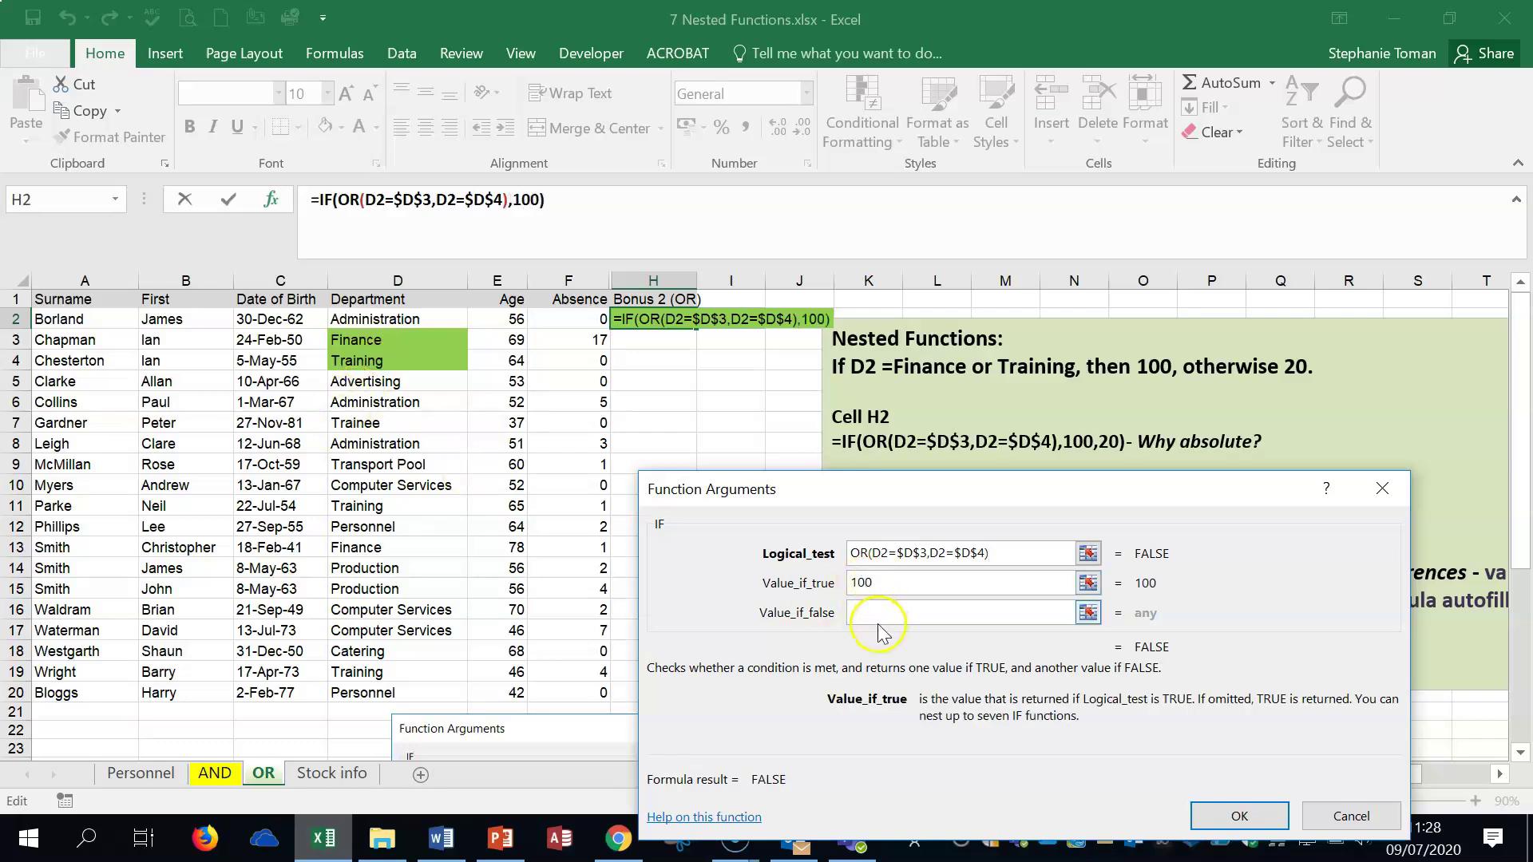
{"action": "left_click", "coordinate": [880, 631]}
{"action": "type", "text": "20"}
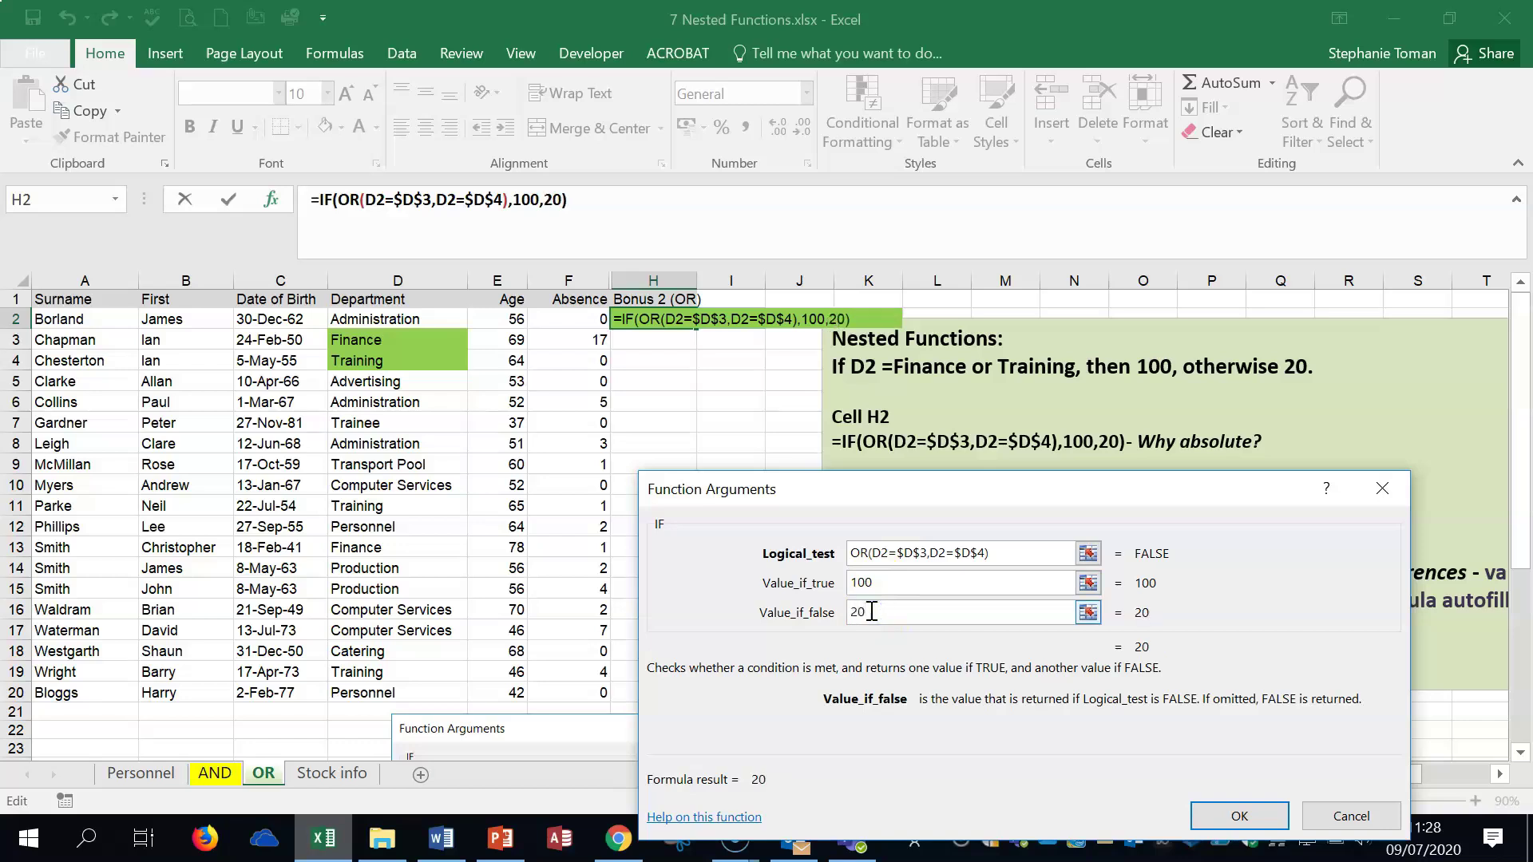
{"action": "left_click", "coordinate": [1257, 815]}
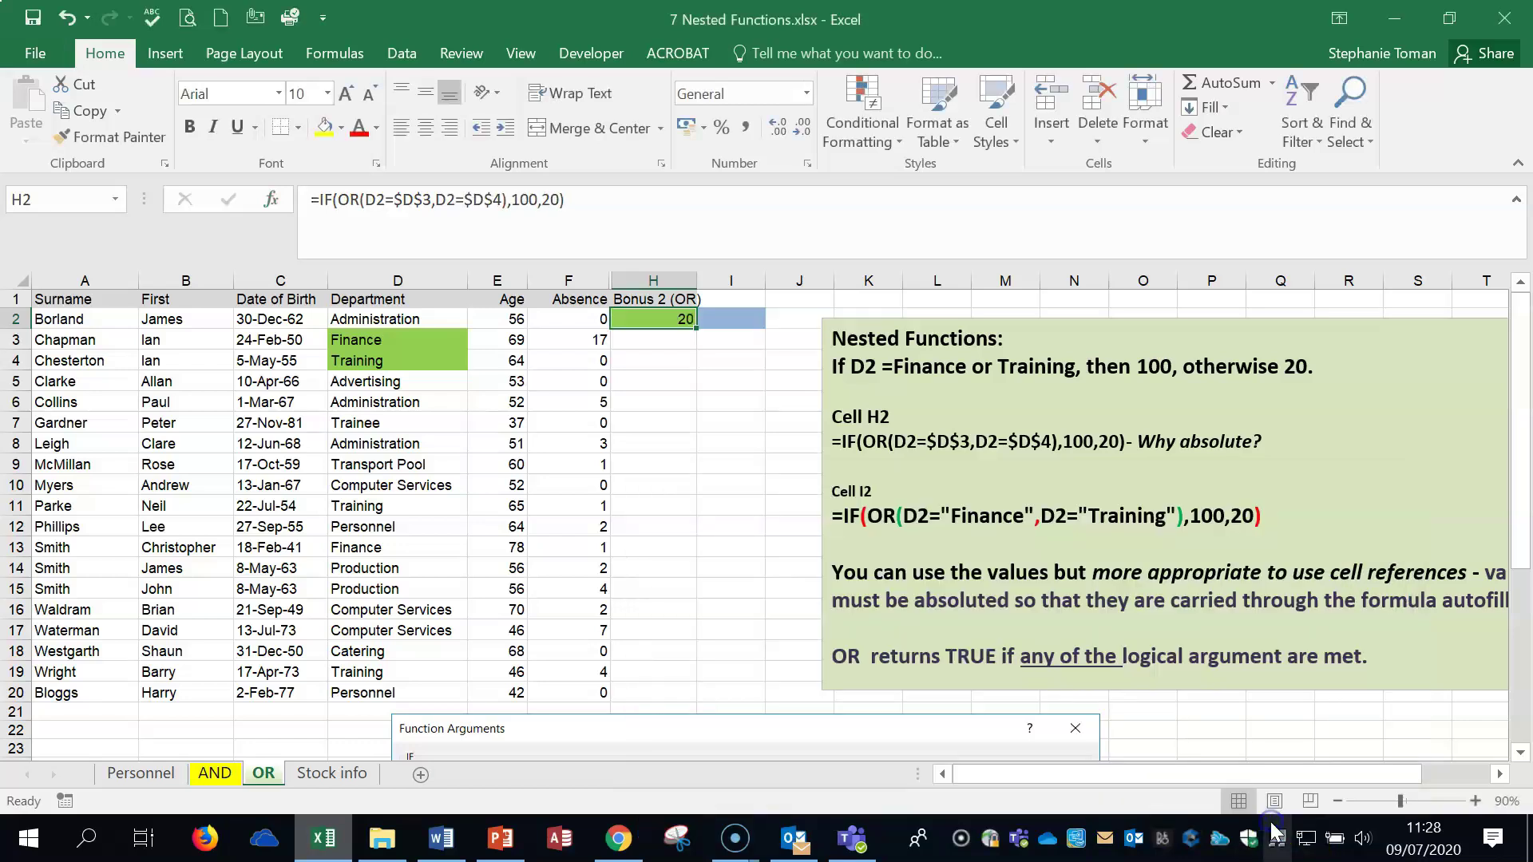
{"action": "double_click", "coordinate": [695, 327]}
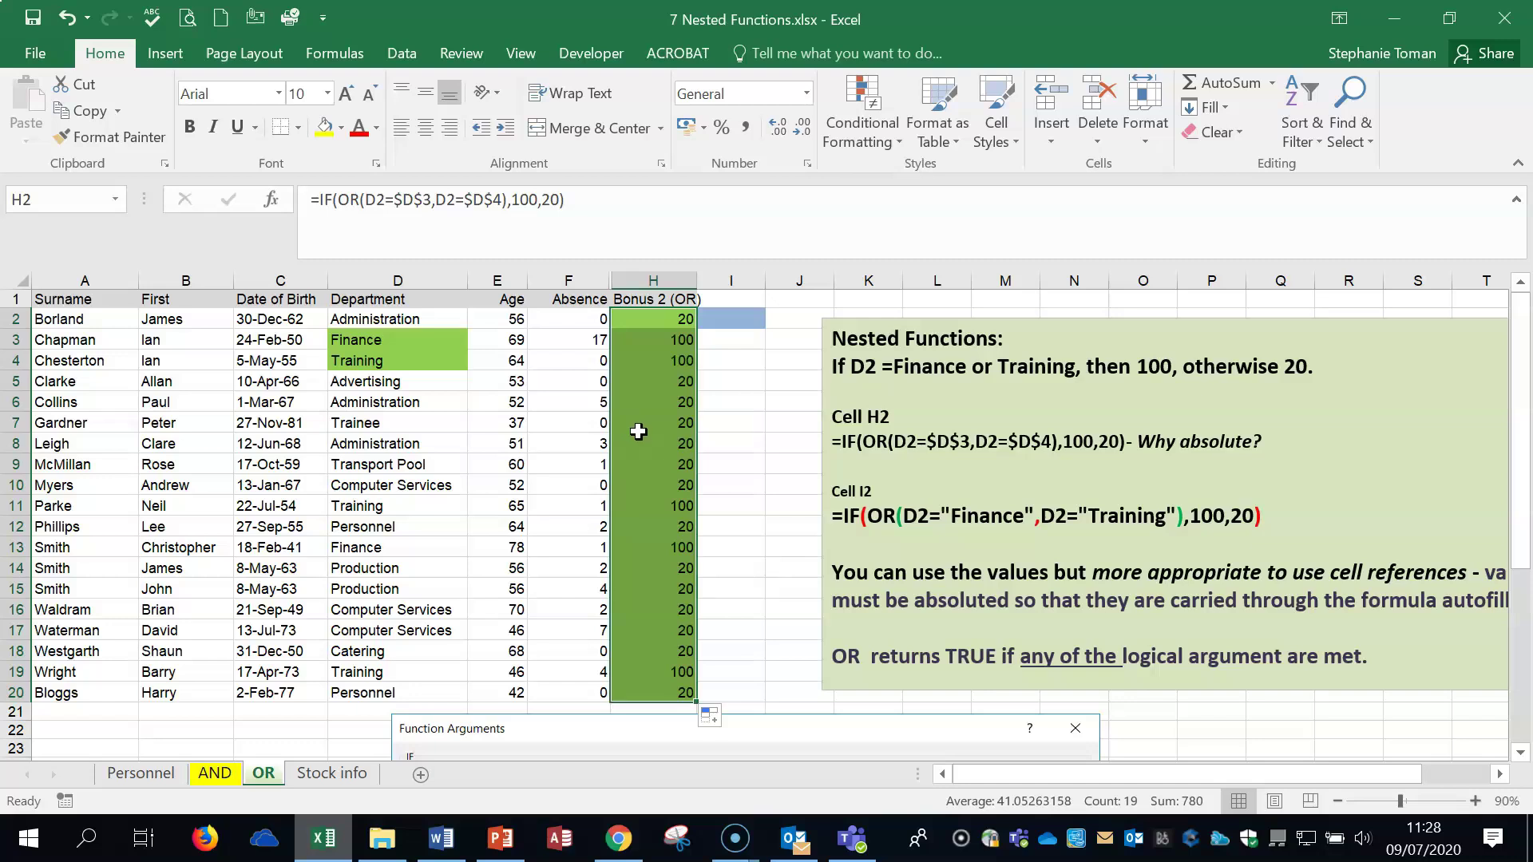
Begin an IF formula in I2 and open its function arguments dialog, placed clear of the Department column.
{"action": "left_click", "coordinate": [743, 320]}
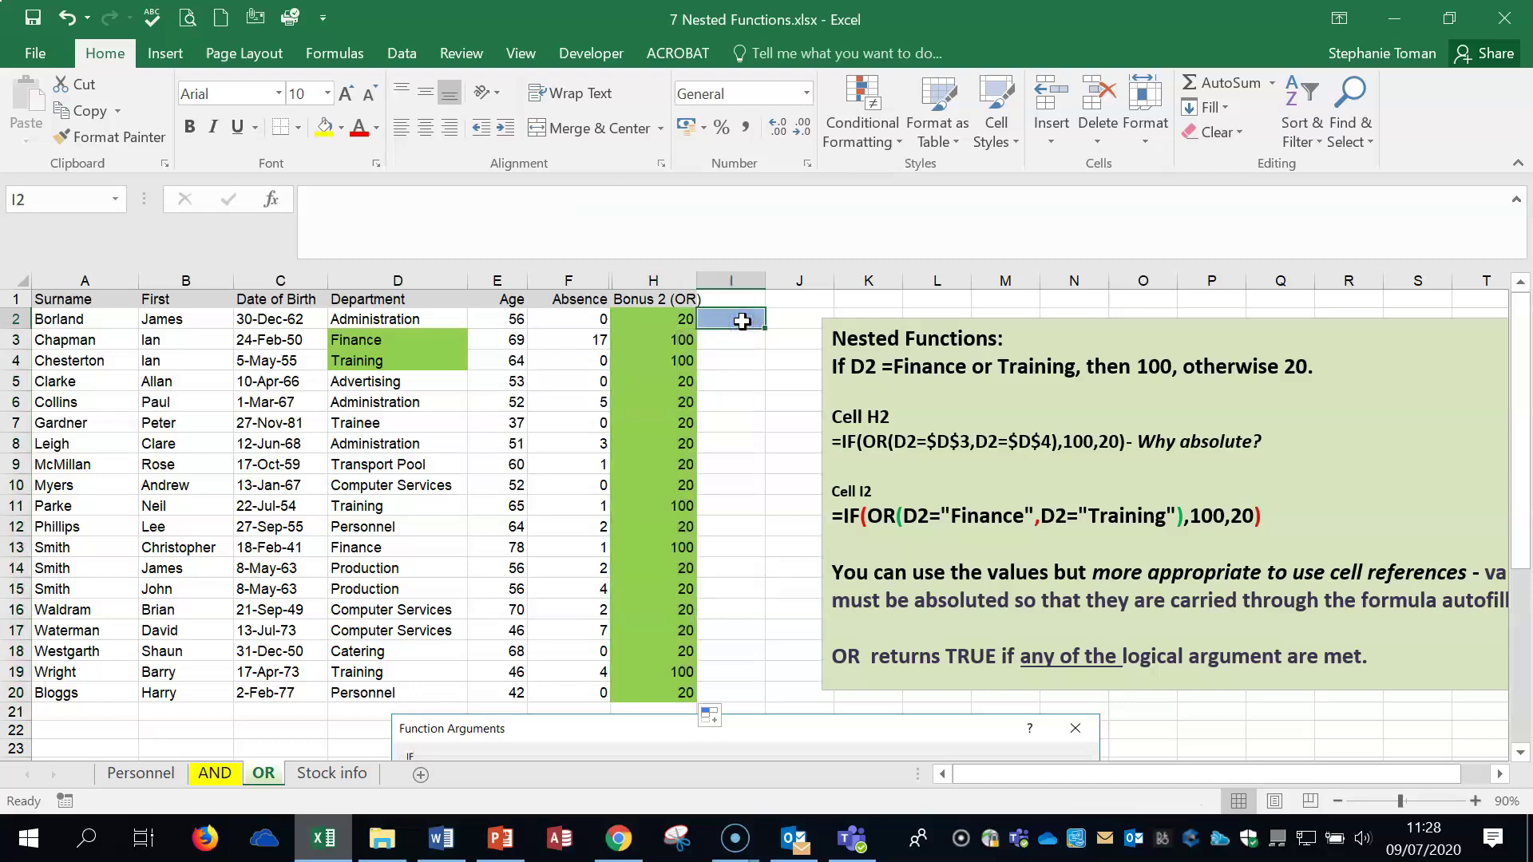
{"action": "type", "text": "=if("}
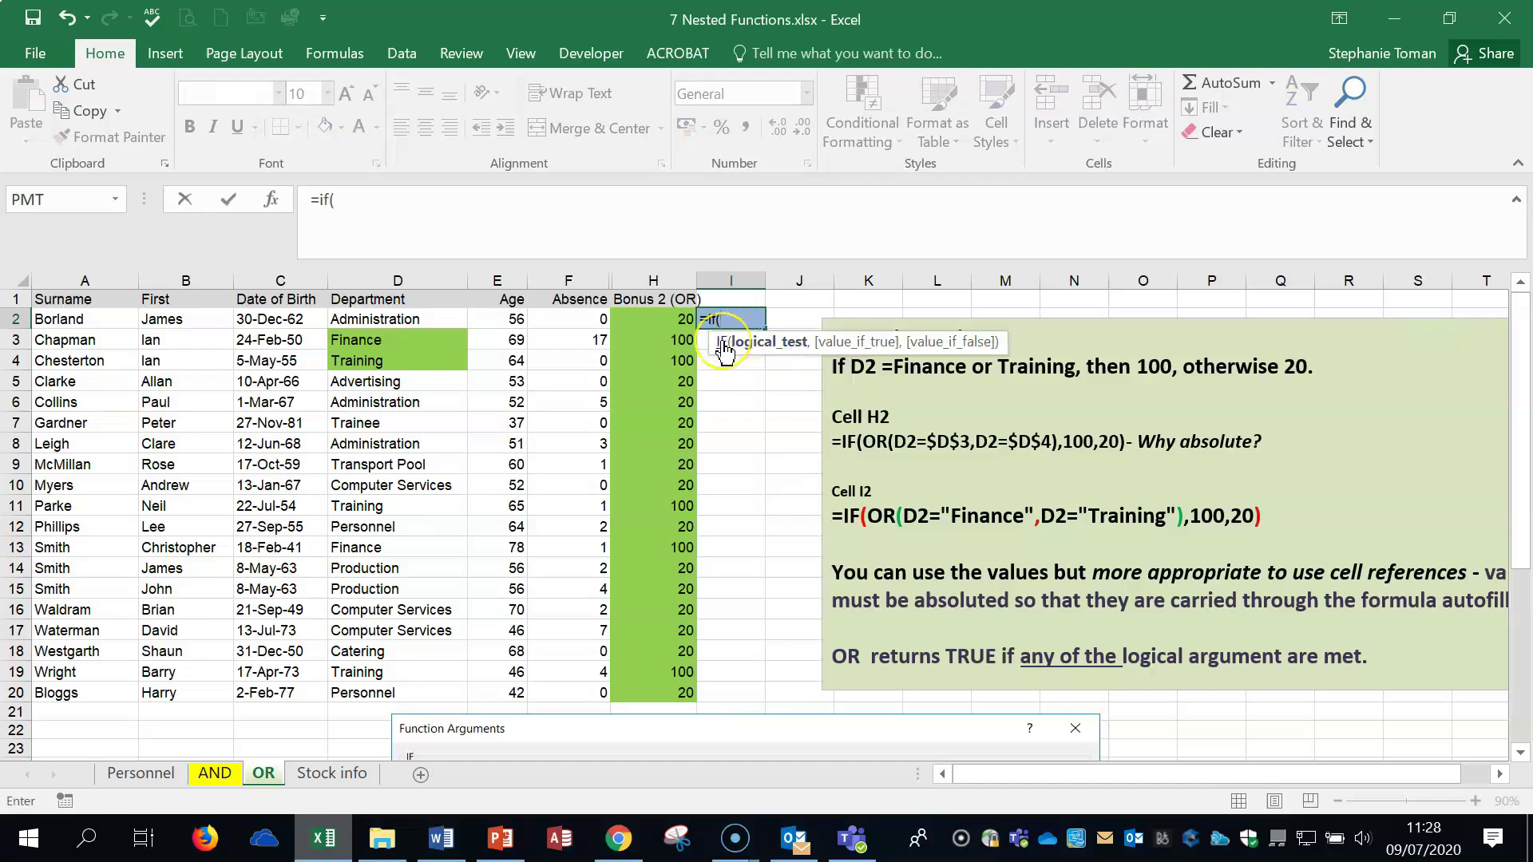
{"action": "left_click", "coordinate": [271, 200]}
{"action": "left_click_drag", "start_coordinate": [1080, 461], "coordinate": [1210, 140]}
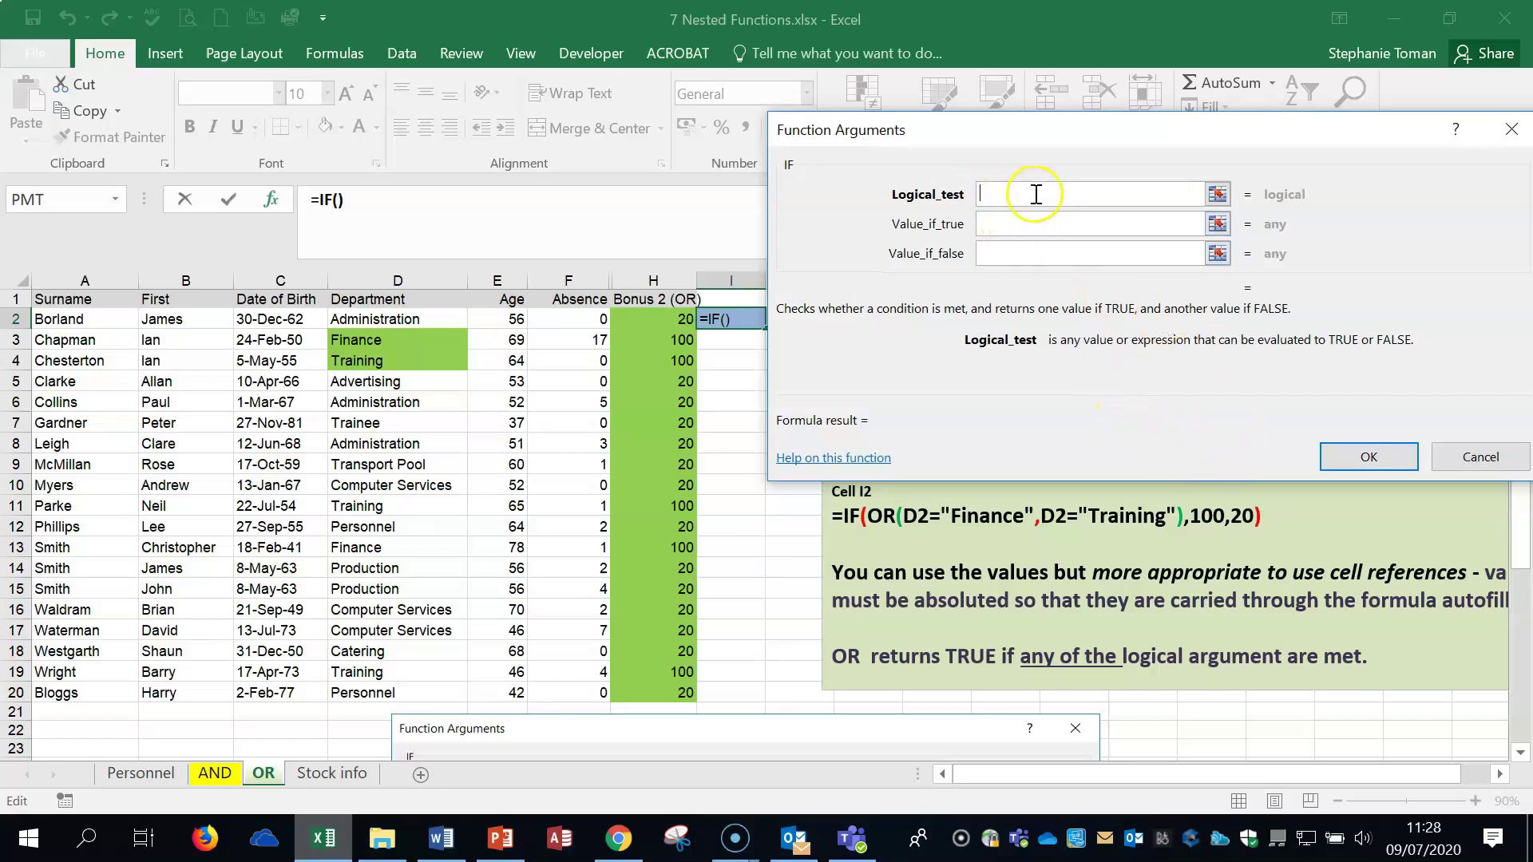
Enter OR(D2="Finance",D2="Training") as the logical test of the IF formula in I2.
{"action": "type", "text": "OR"}
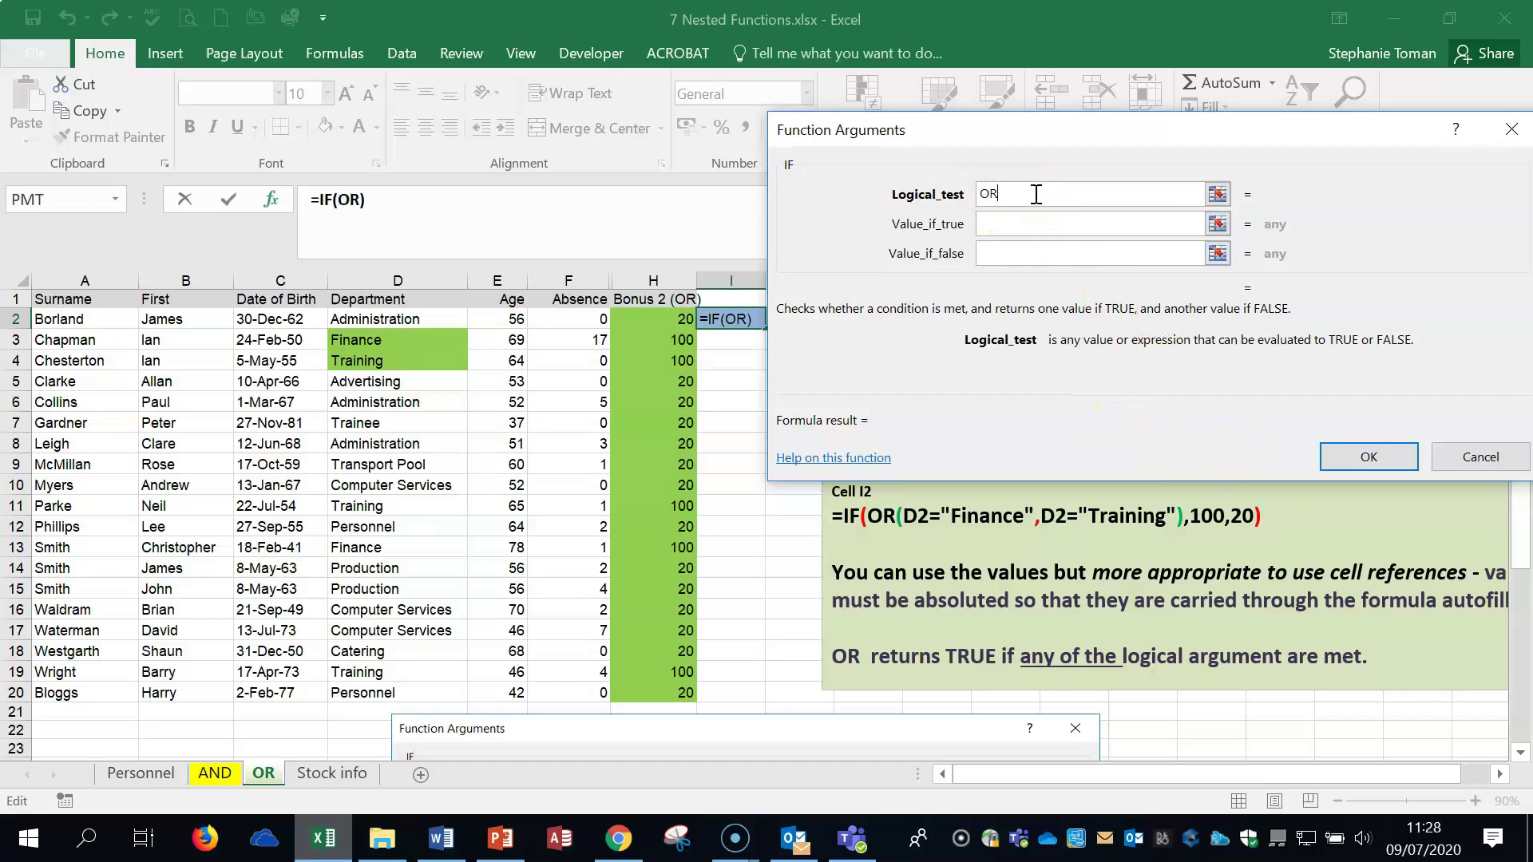
{"action": "type", "text": "("}
{"action": "left_click", "coordinate": [389, 318]}
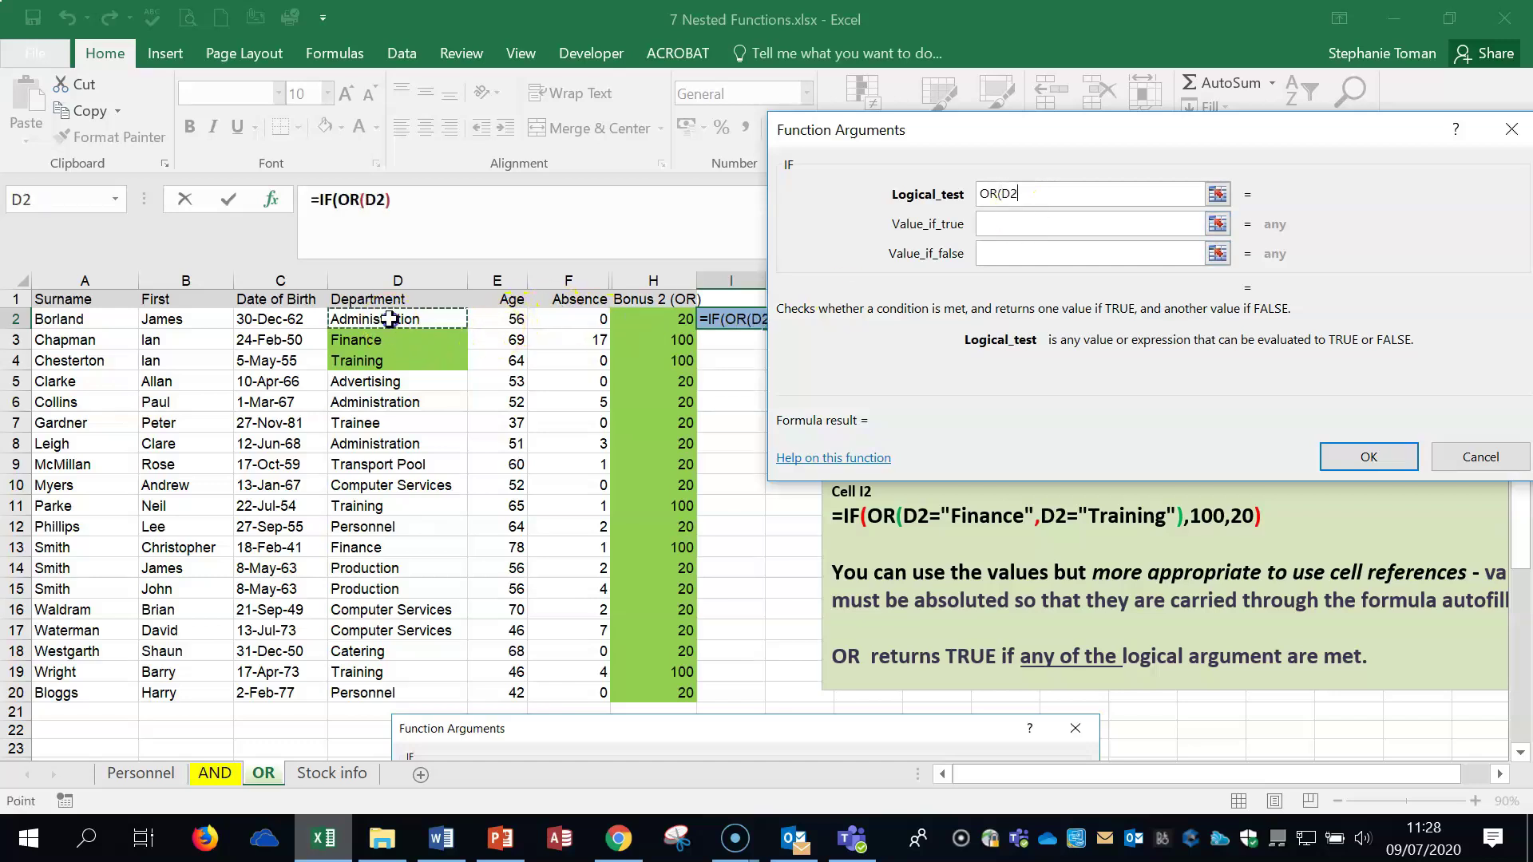
{"action": "type", "text": "="}
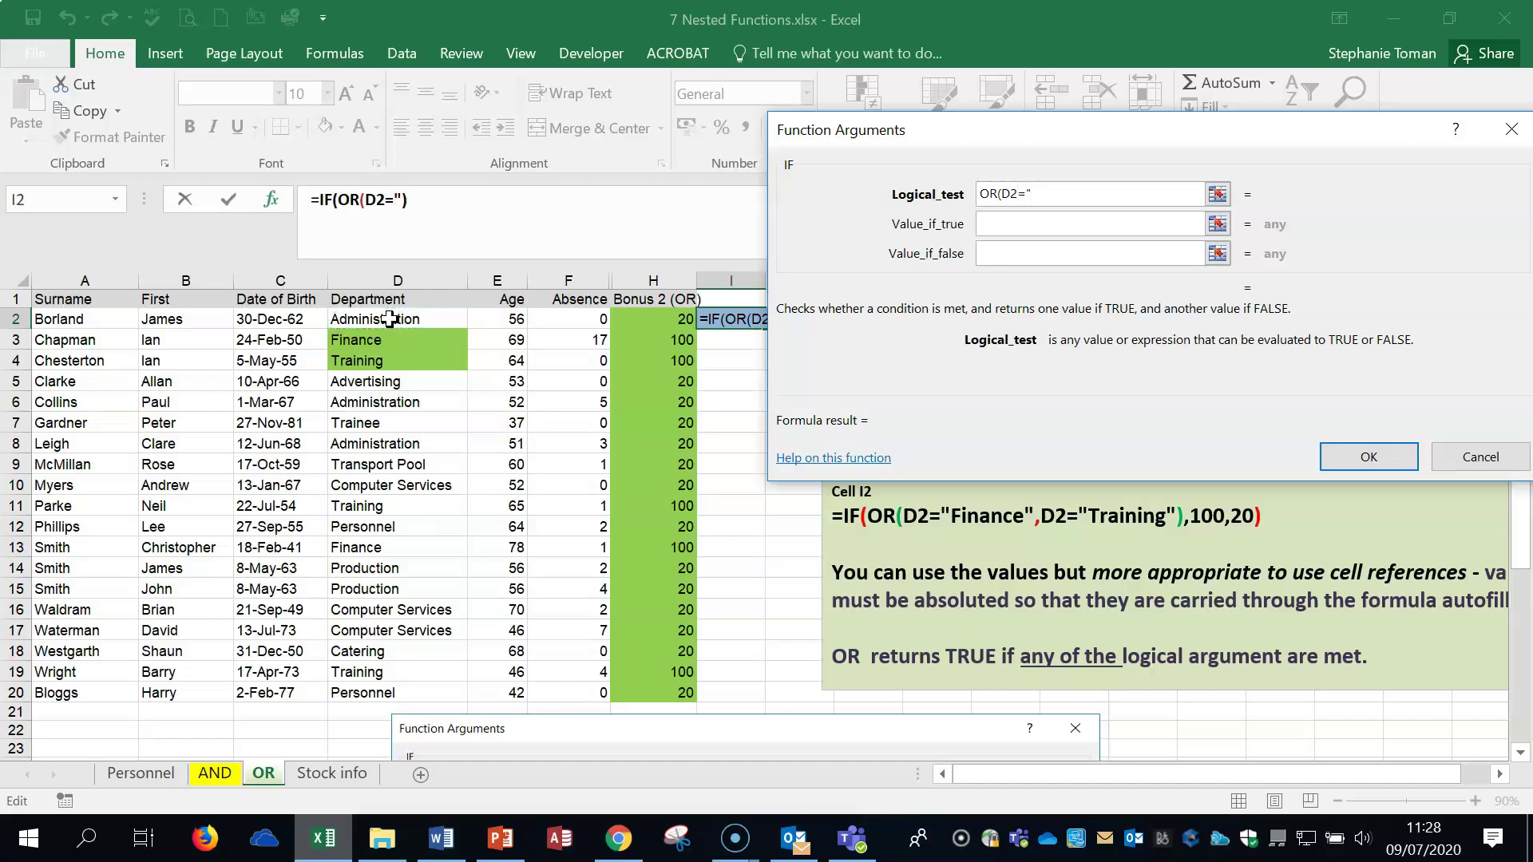
{"action": "type", "text": "\"Finance\","}
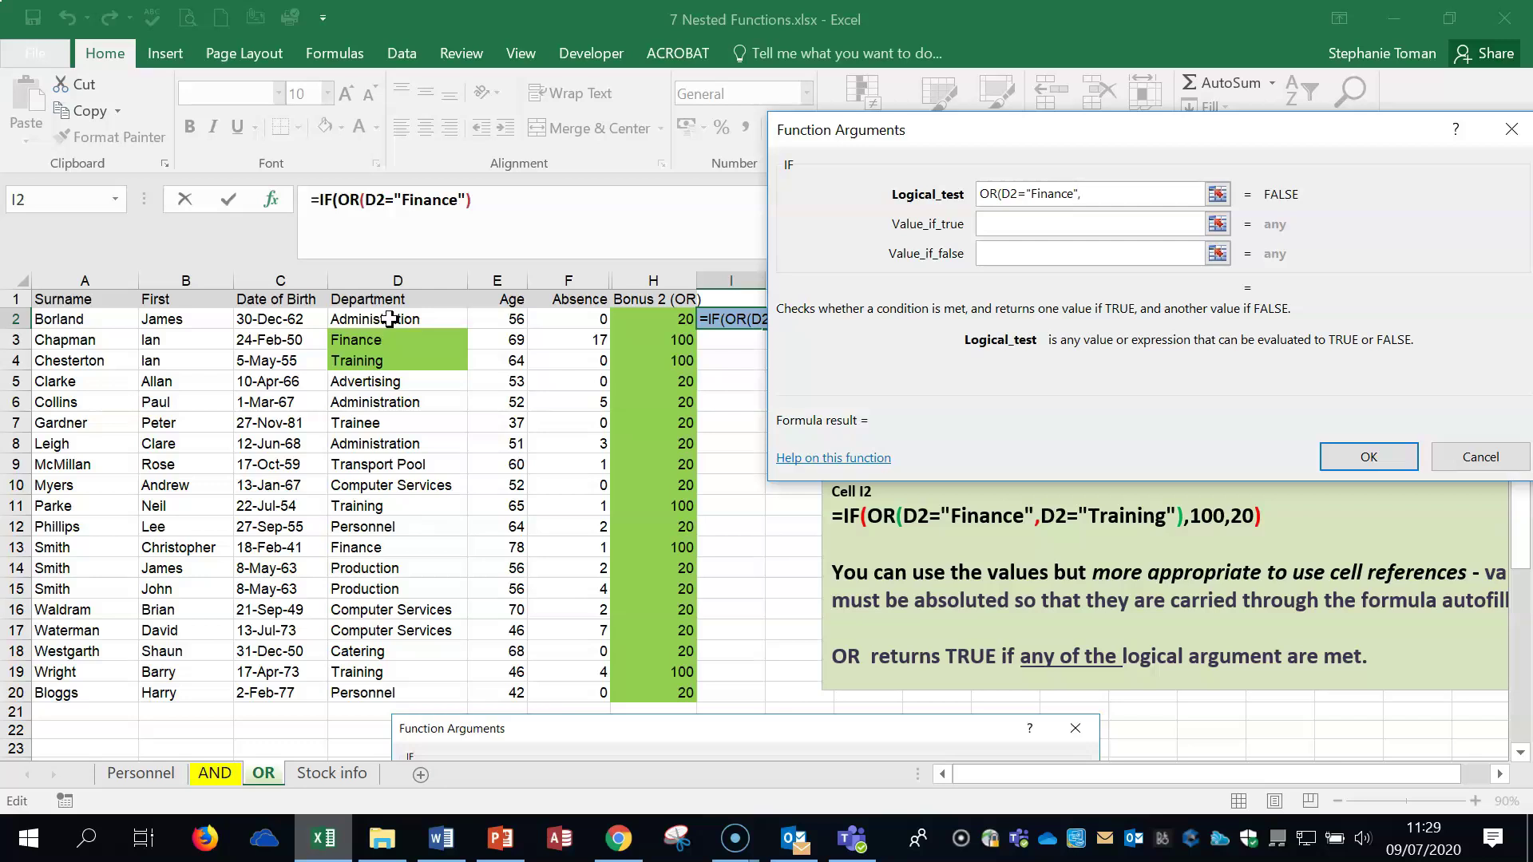
{"action": "left_click", "coordinate": [387, 318]}
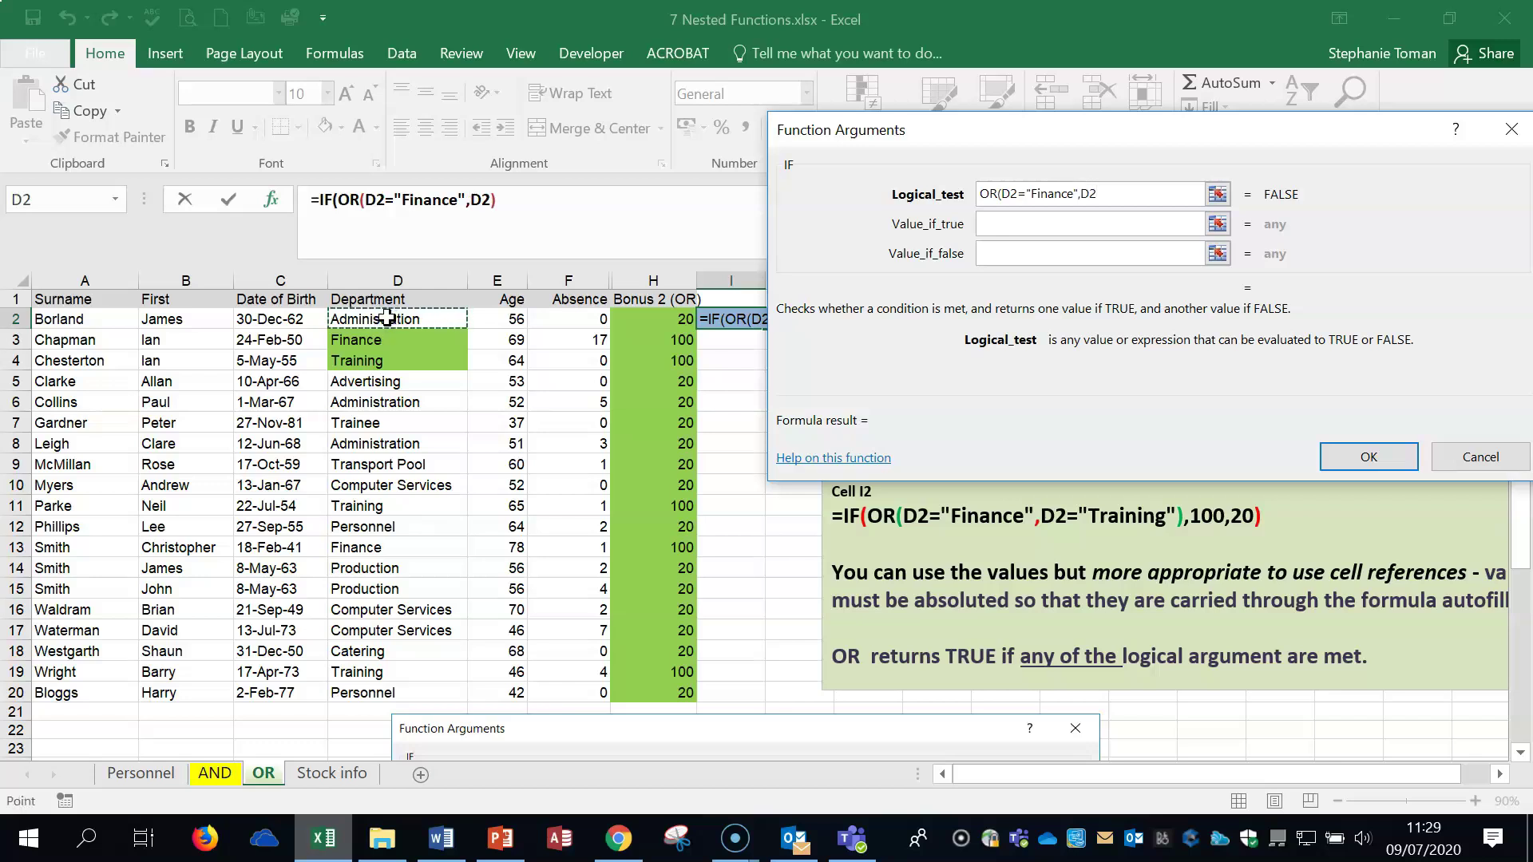
{"action": "type", "text": "="}
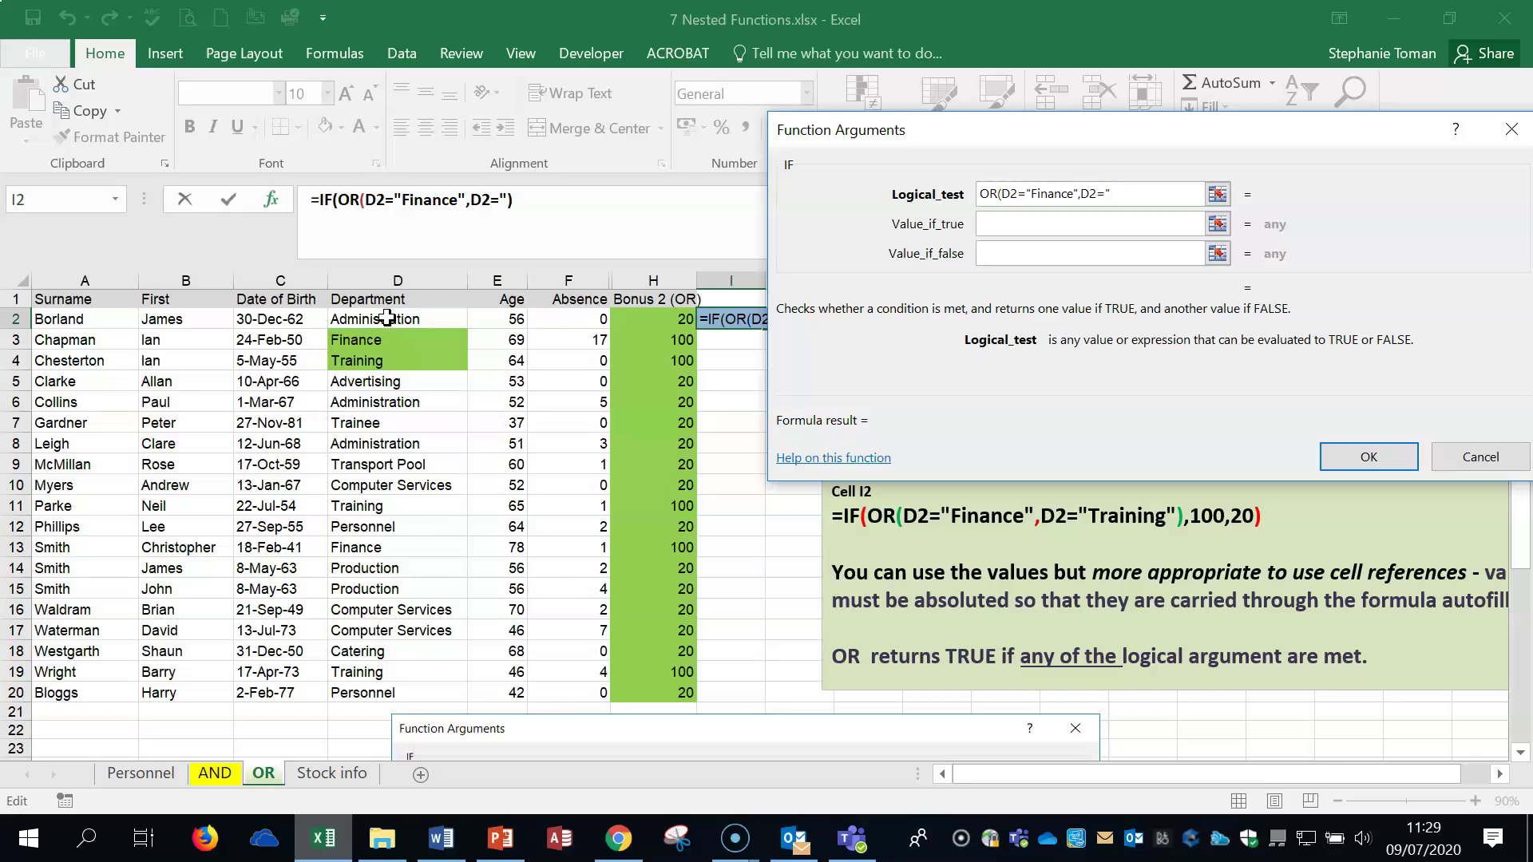
{"action": "type", "text": "\"Training\")"}
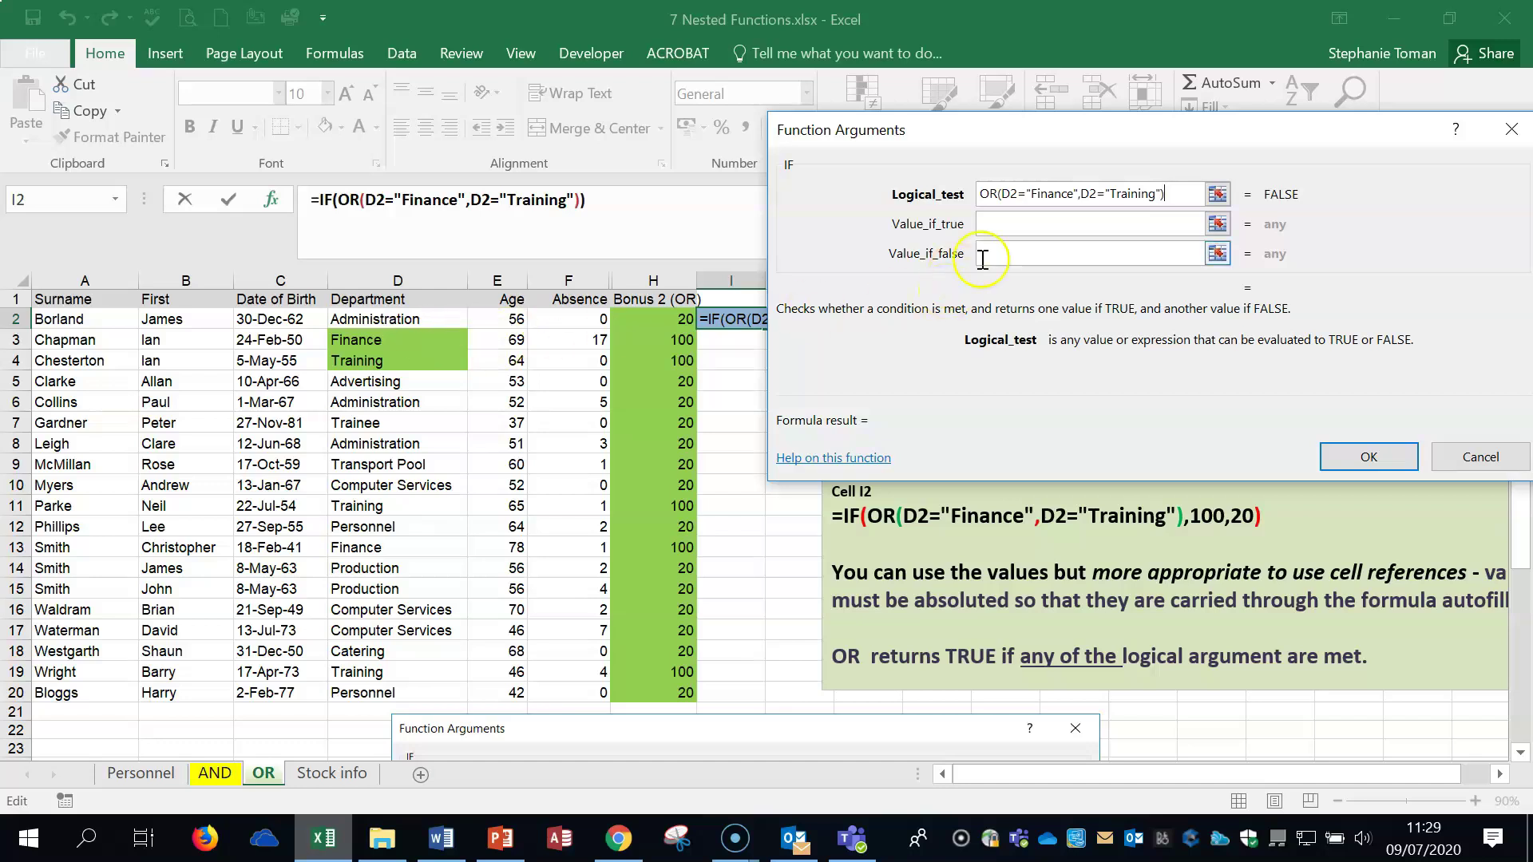
{"action": "type", "text": "100"}
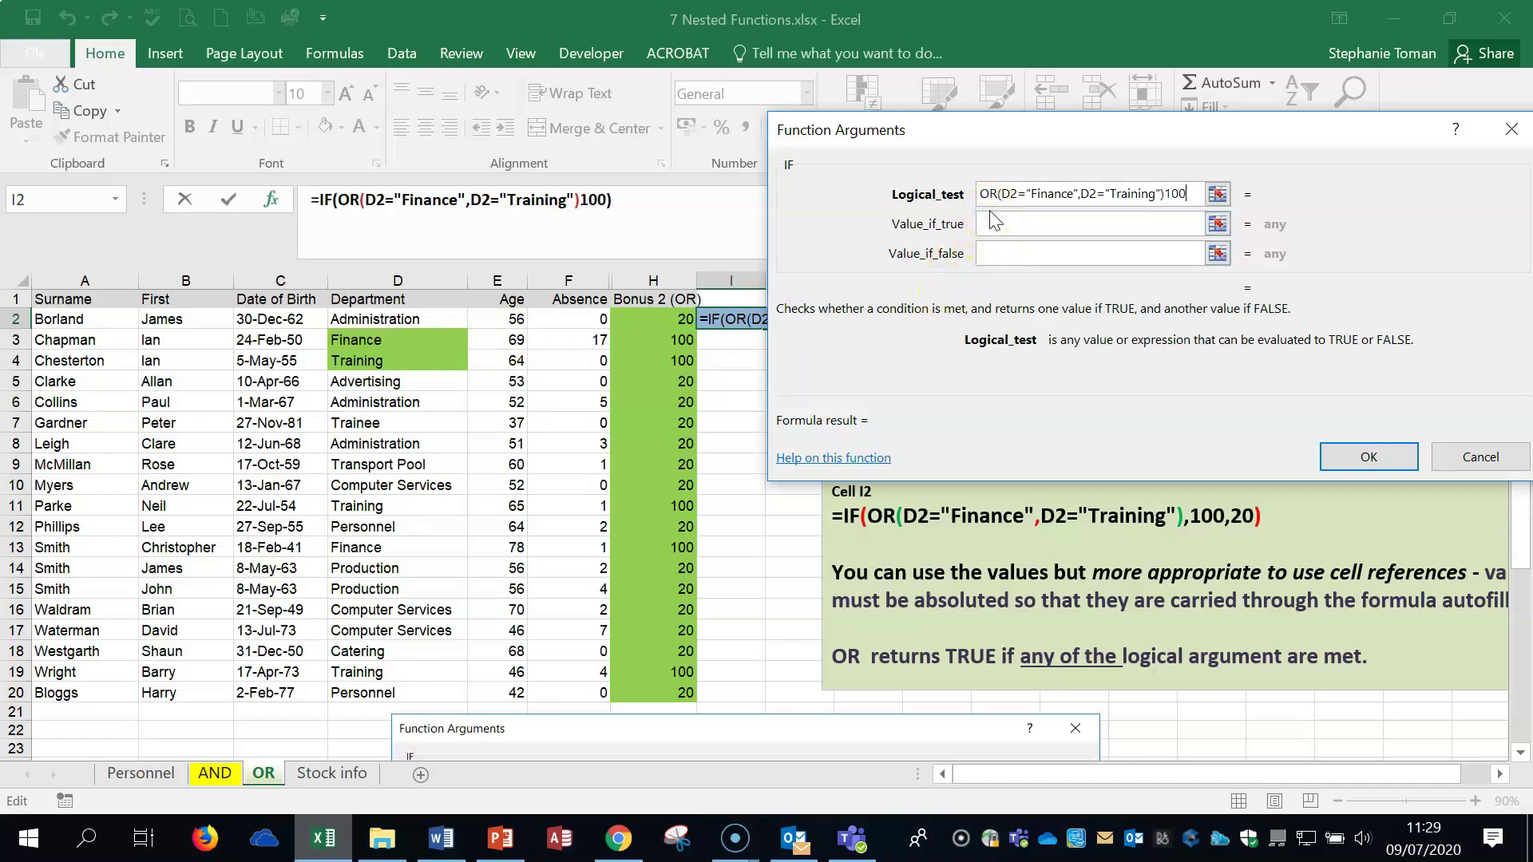
{"action": "key", "text": "BackSpace"}
{"action": "key", "text": "BackSpace"}
{"action": "key", "text": "BackSpace"}
Complete the I2 formula with 100 if true and 20 if false, and fill it down column I to row 20.
{"action": "left_click", "coordinate": [990, 225]}
{"action": "type", "text": "100"}
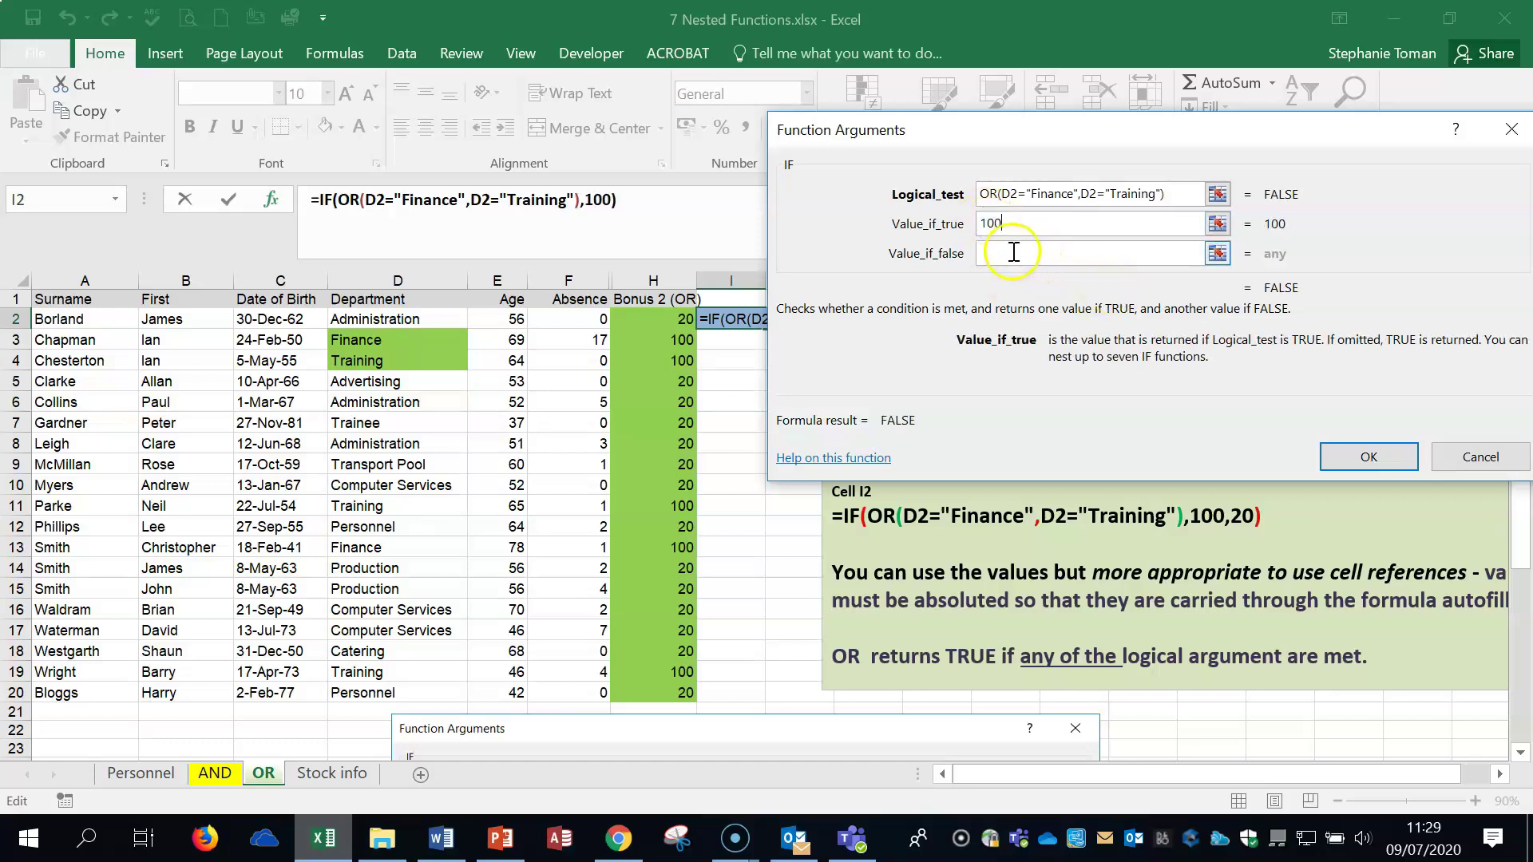
{"action": "left_click", "coordinate": [1013, 252]}
{"action": "type", "text": "20"}
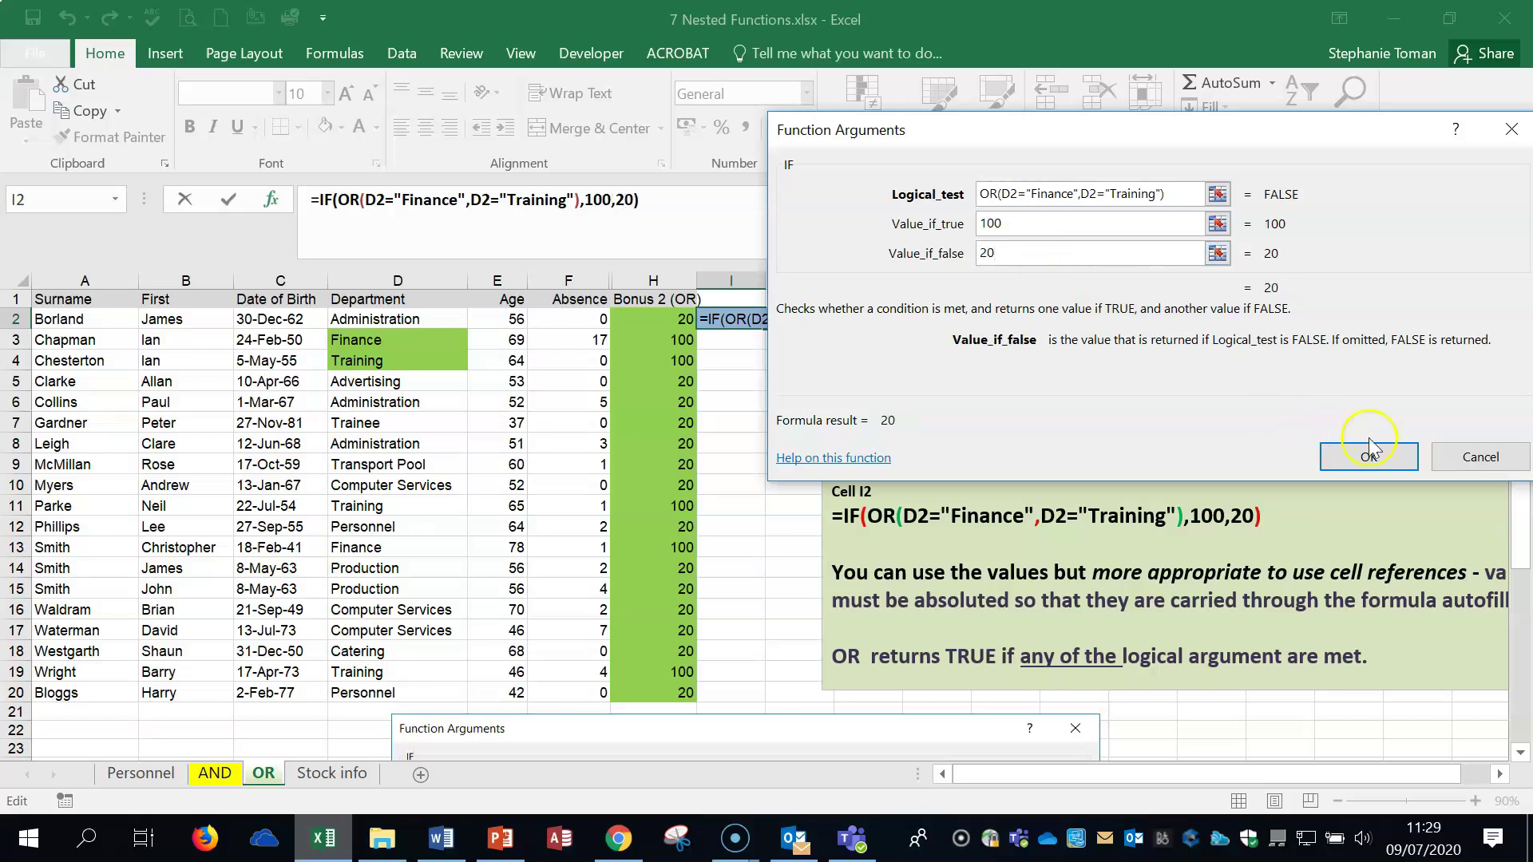
{"action": "left_click", "coordinate": [1369, 453]}
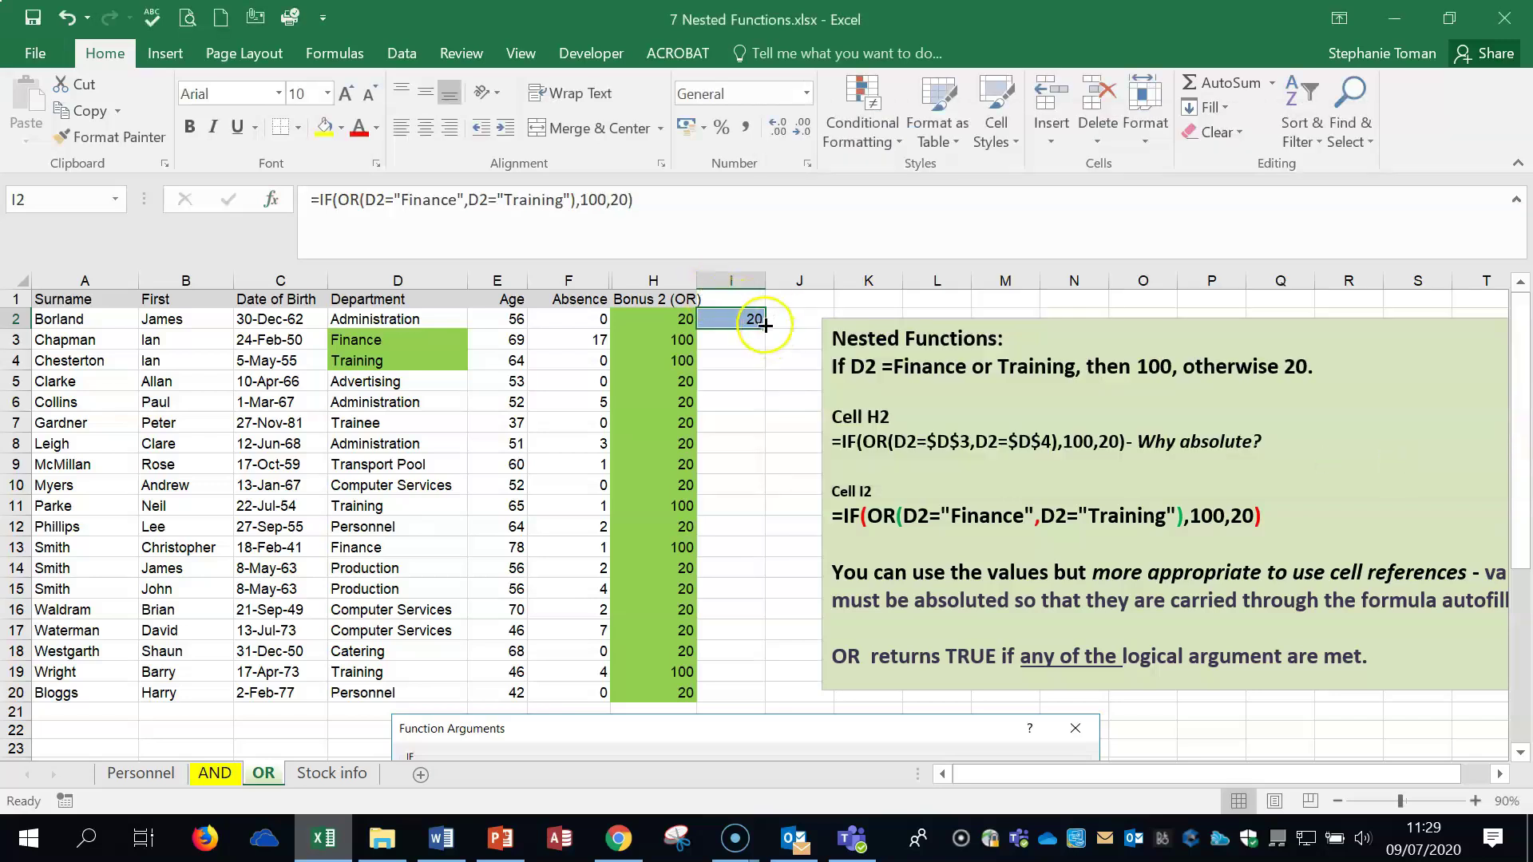
{"action": "double_click", "coordinate": [765, 325]}
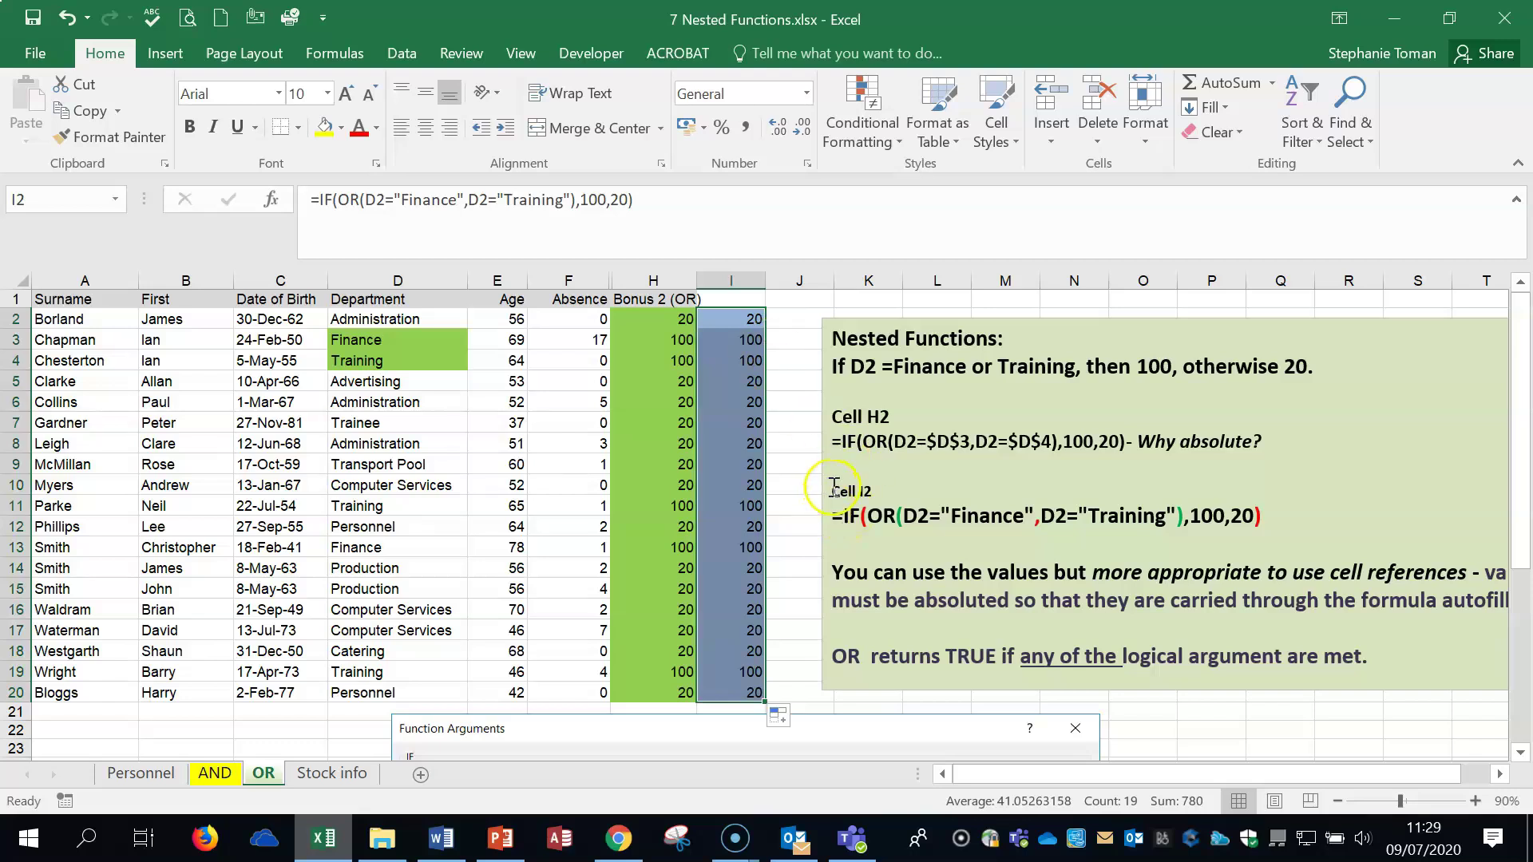
On the Stock info sheet, begin an IF formula in G7 and open its function arguments dialog, placed above the product and criteria tables.
{"action": "left_click", "coordinate": [321, 775]}
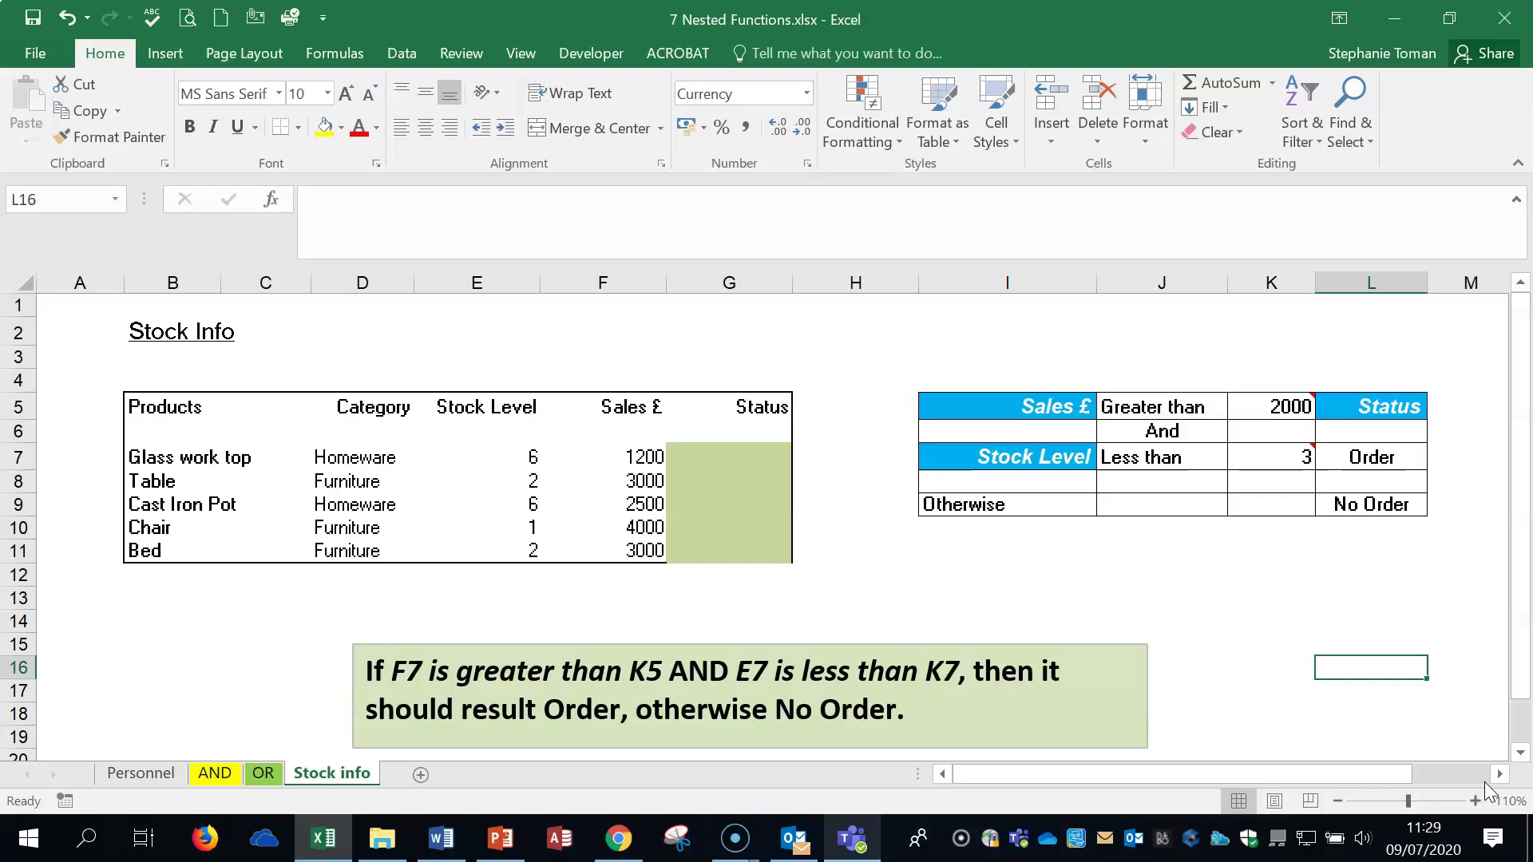
{"action": "left_click", "coordinate": [741, 451]}
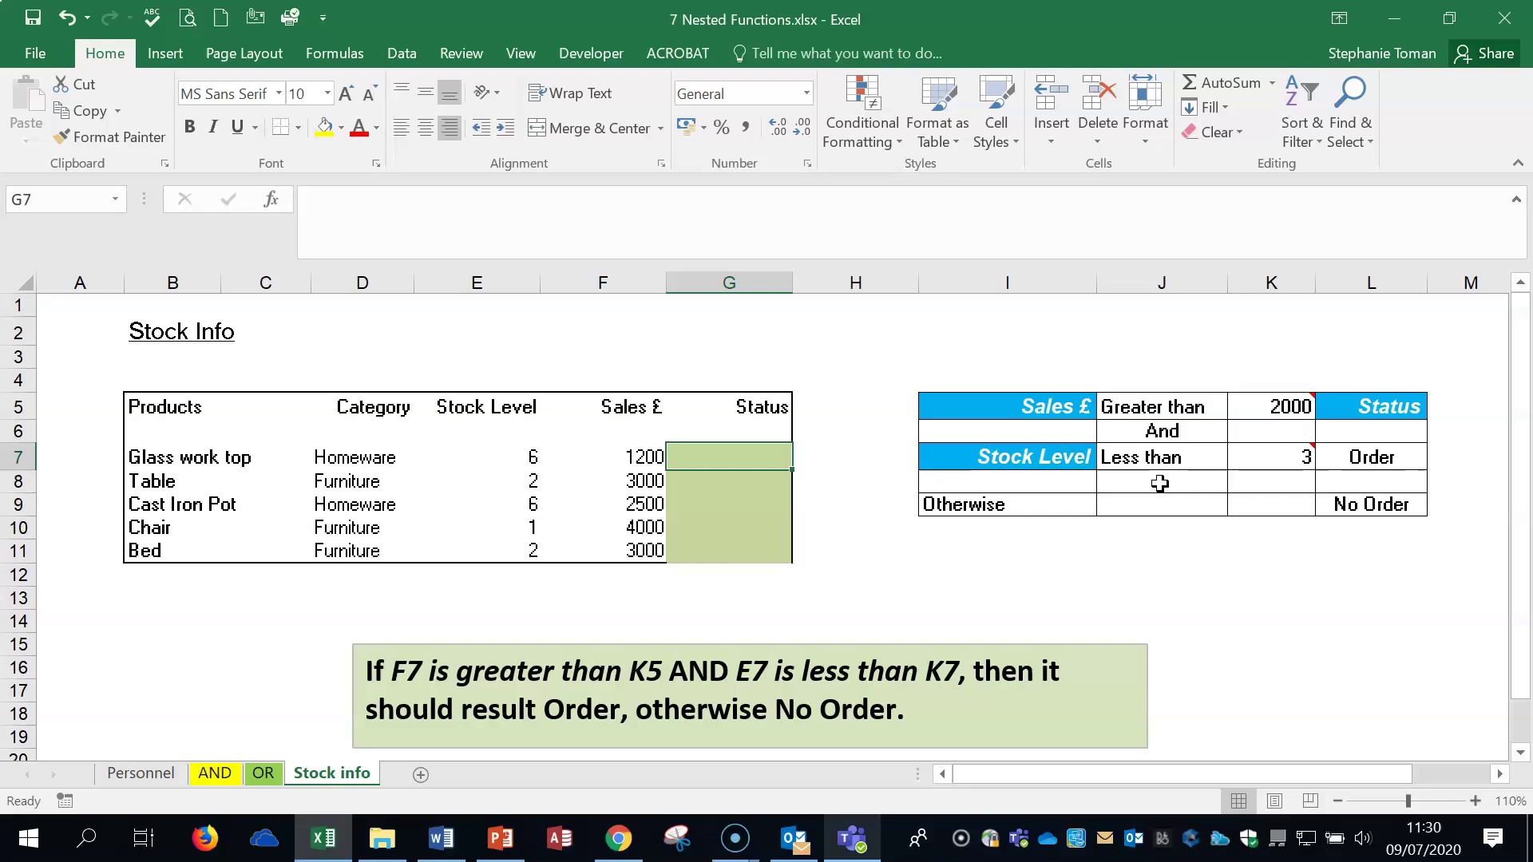
{"action": "type", "text": "=if"}
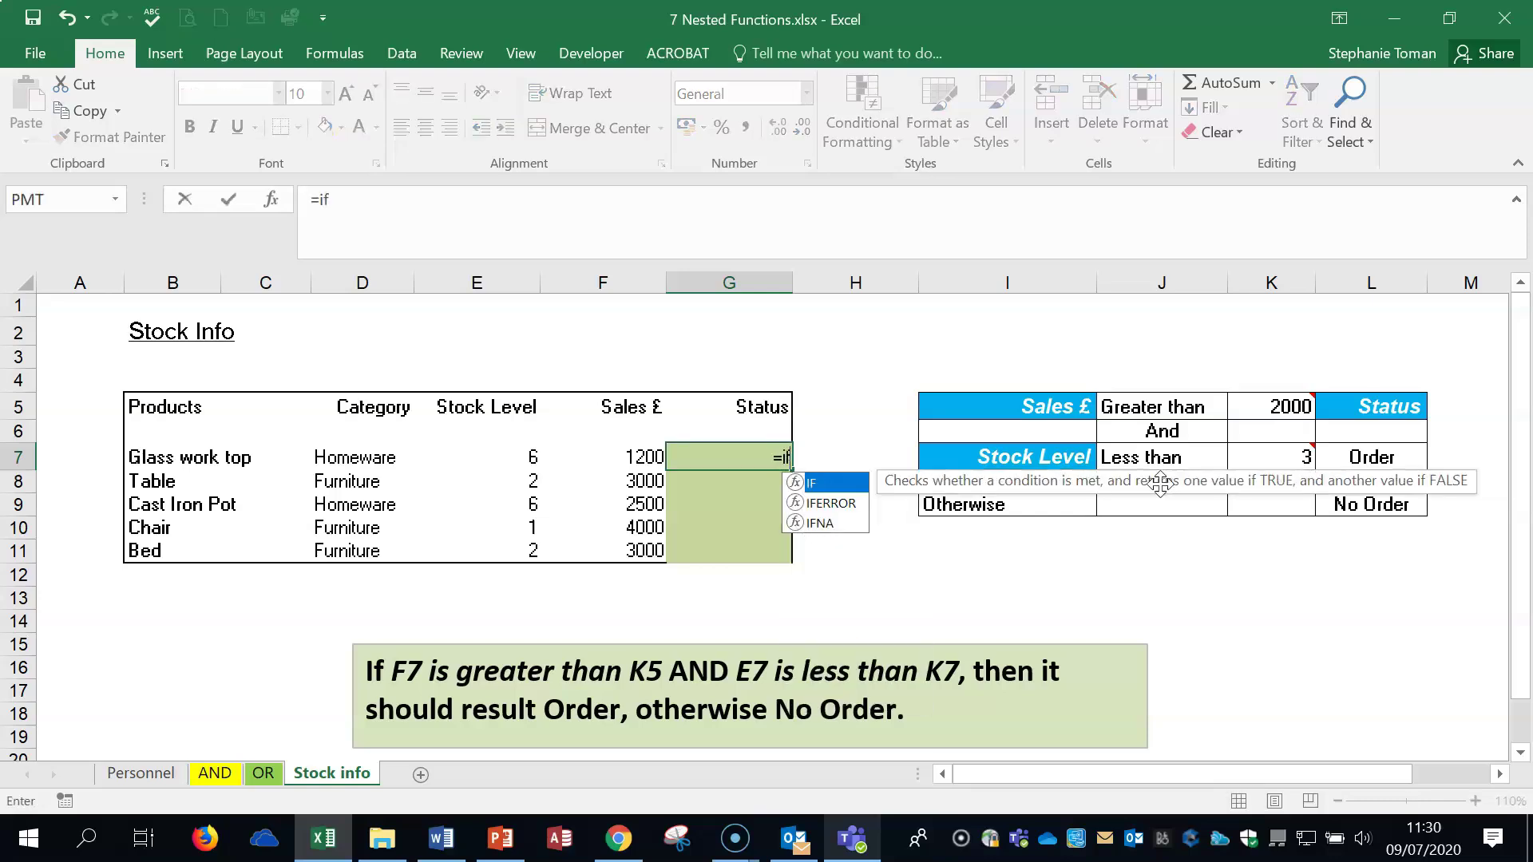
{"action": "double_click", "coordinate": [829, 483]}
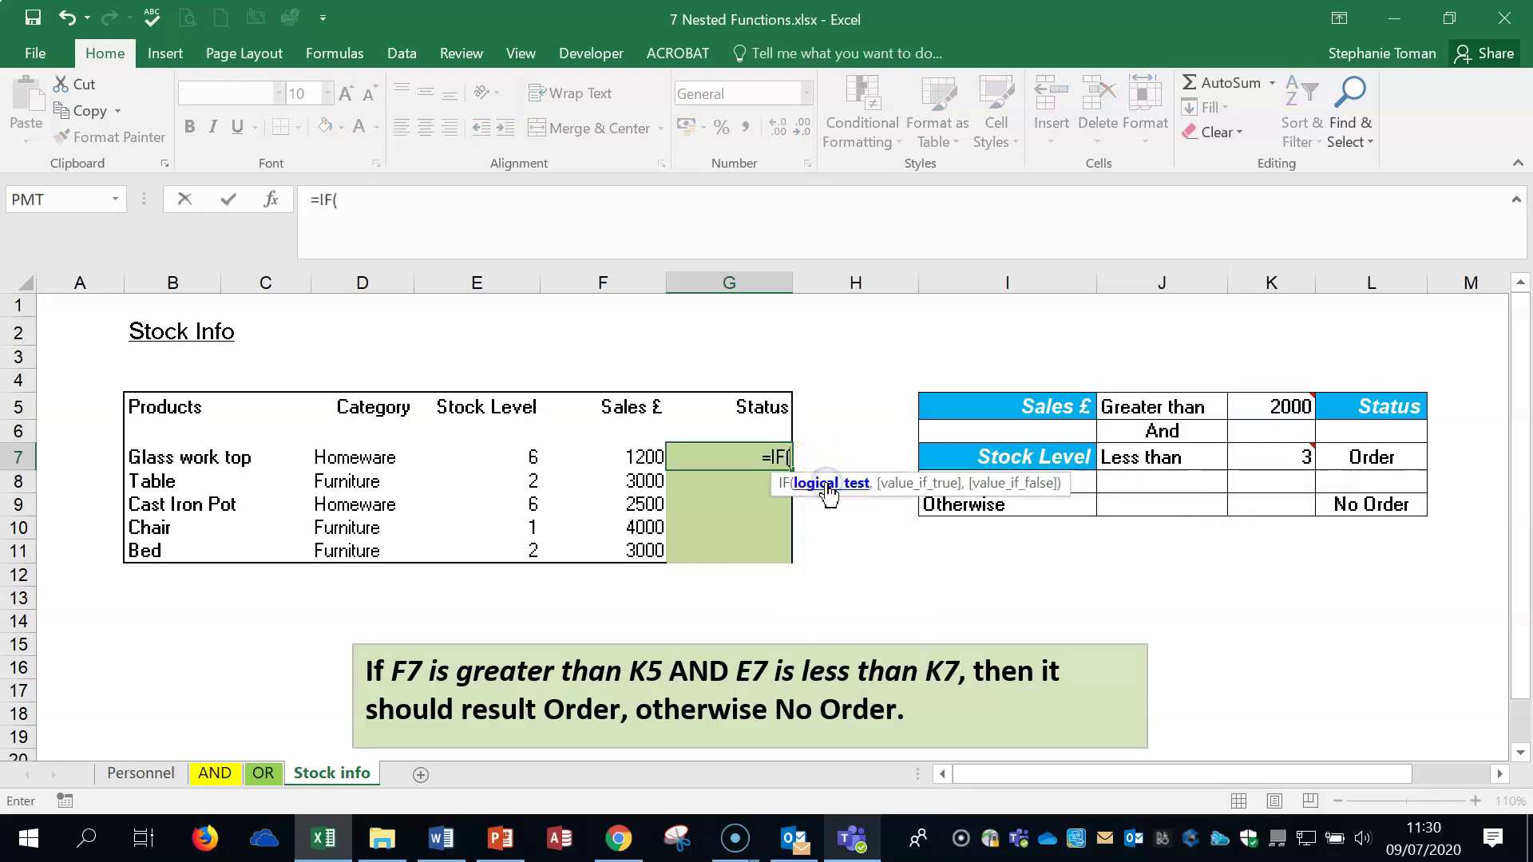
{"action": "left_click", "coordinate": [272, 201]}
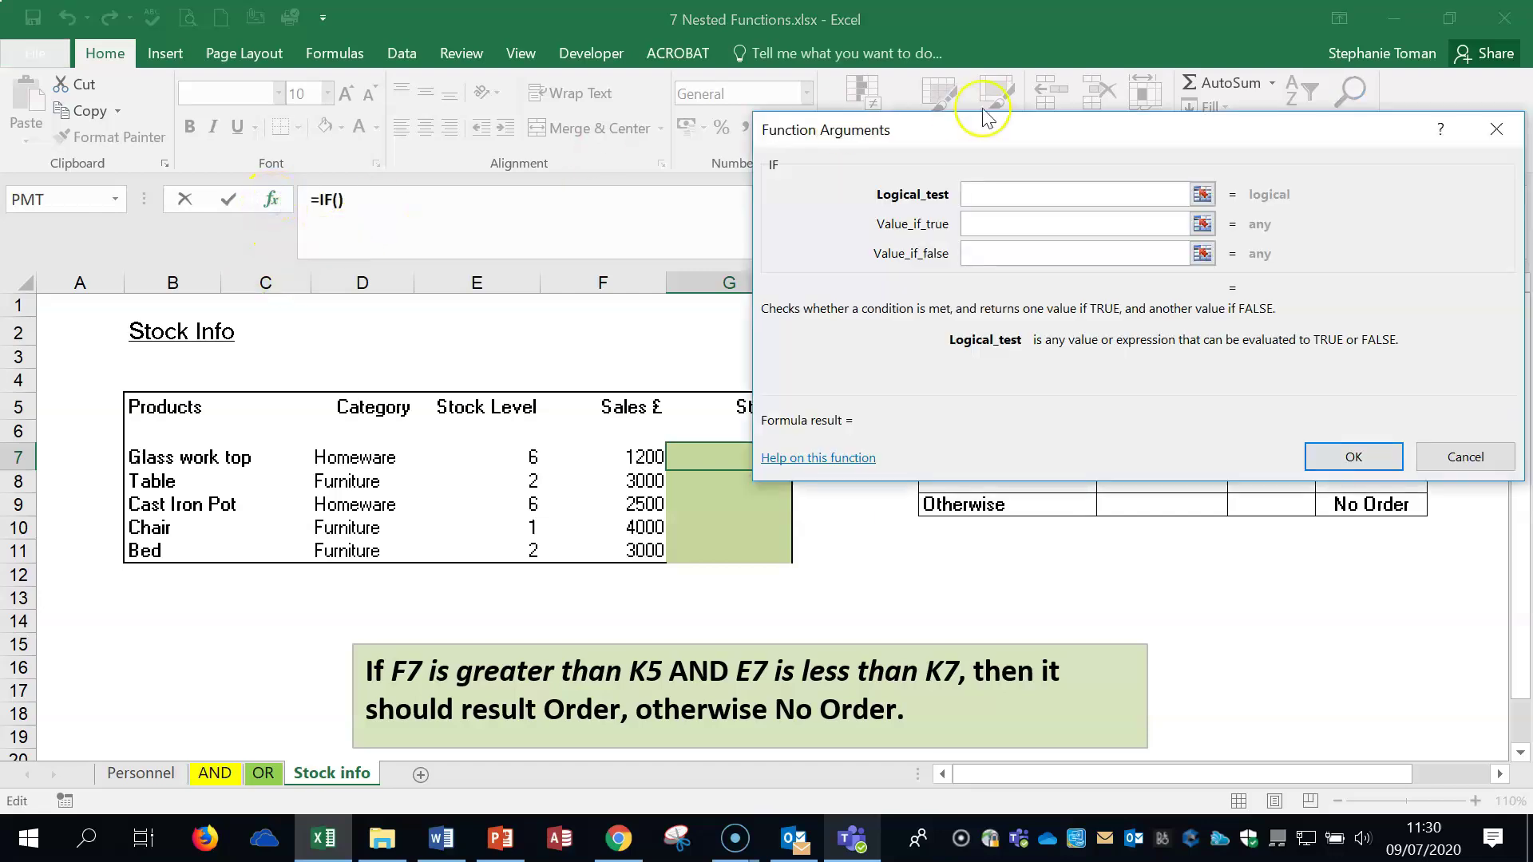
{"action": "left_click_drag", "start_coordinate": [1037, 126], "coordinate": [926, 253]}
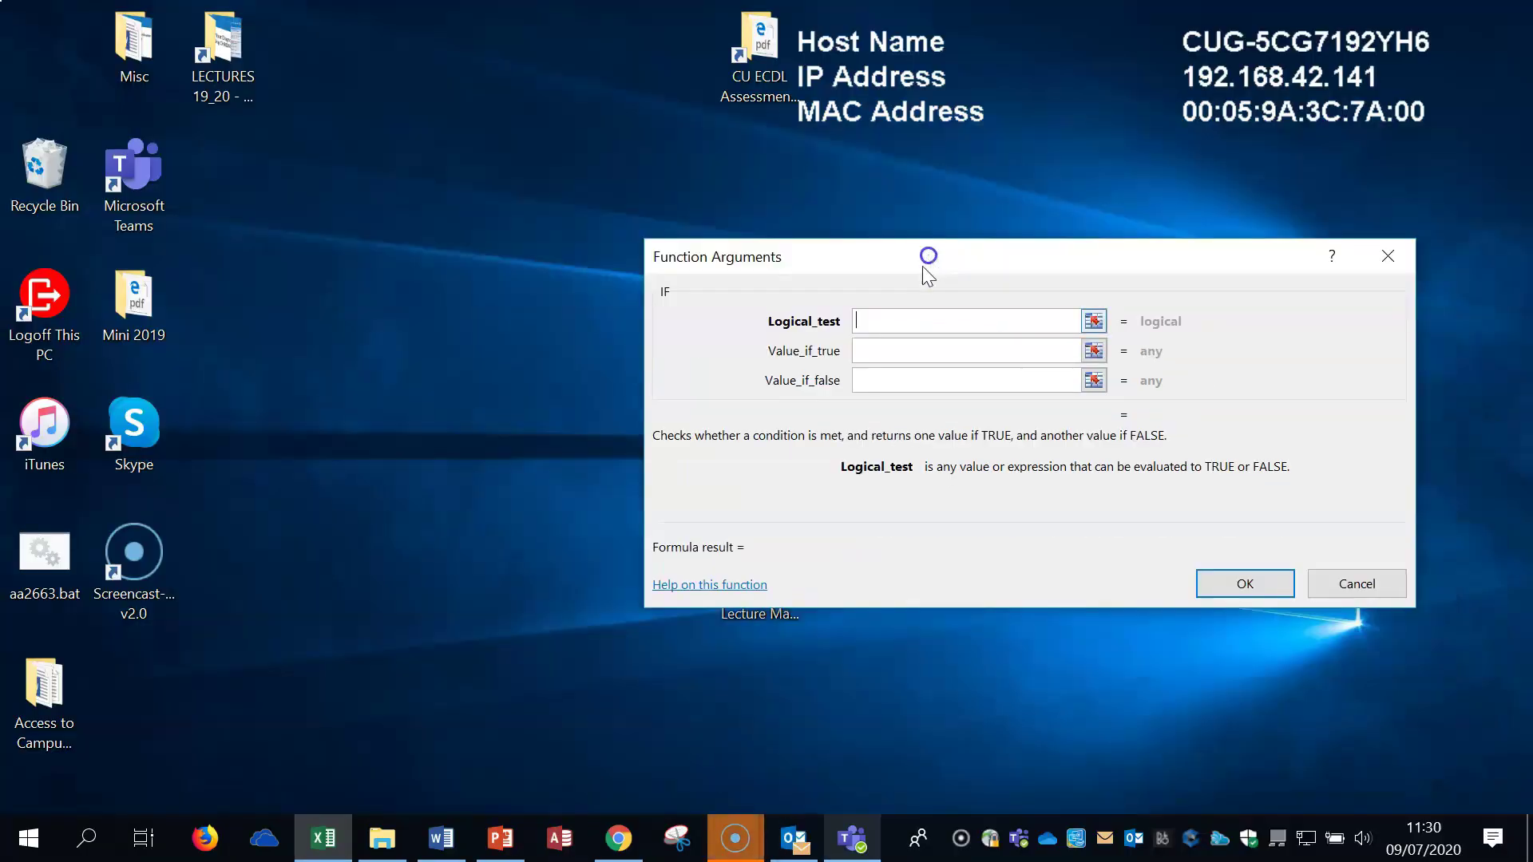
{"action": "left_click", "coordinate": [323, 839]}
{"action": "left_click_drag", "start_coordinate": [1081, 267], "coordinate": [796, 38]}
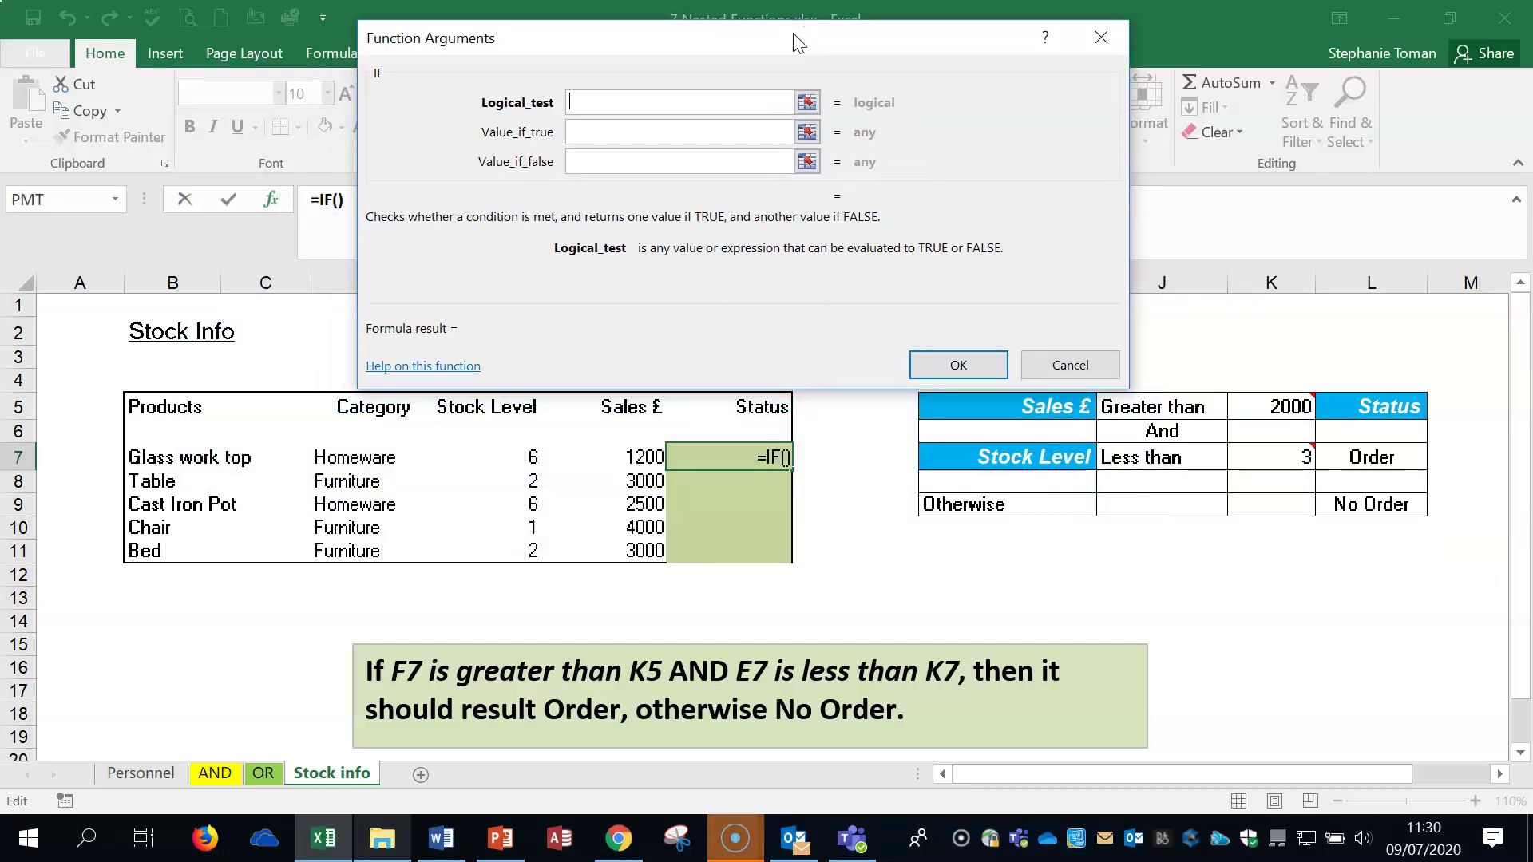
Begin the logical test in G7 with an AND function whose first condition is F7>$K$5, using an absolute reference for the sales threshold.
{"action": "type", "text": "and("}
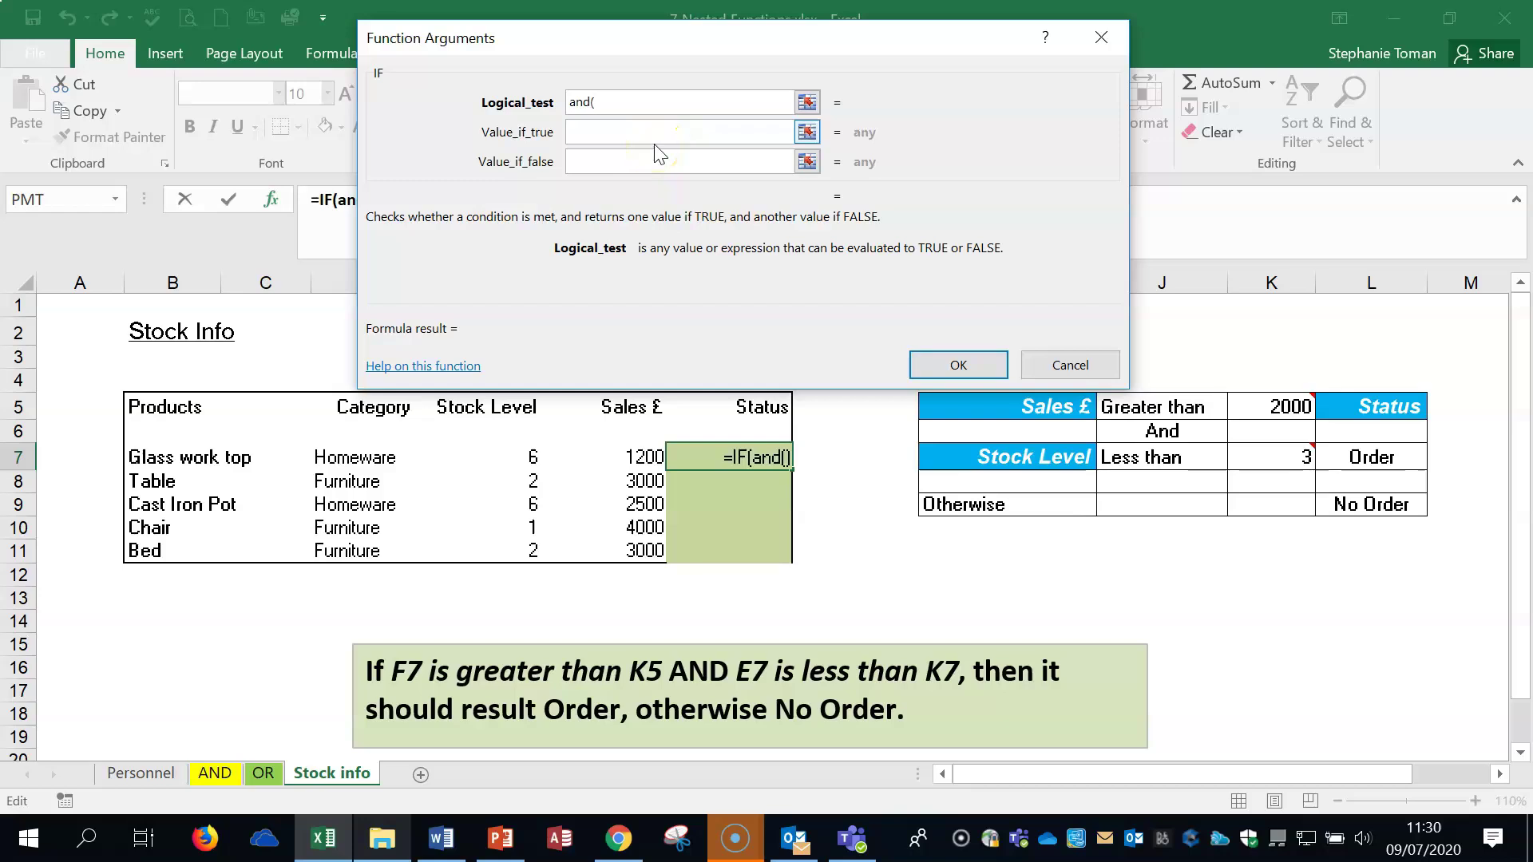
{"action": "left_click_drag", "start_coordinate": [664, 44], "coordinate": [1014, 26]}
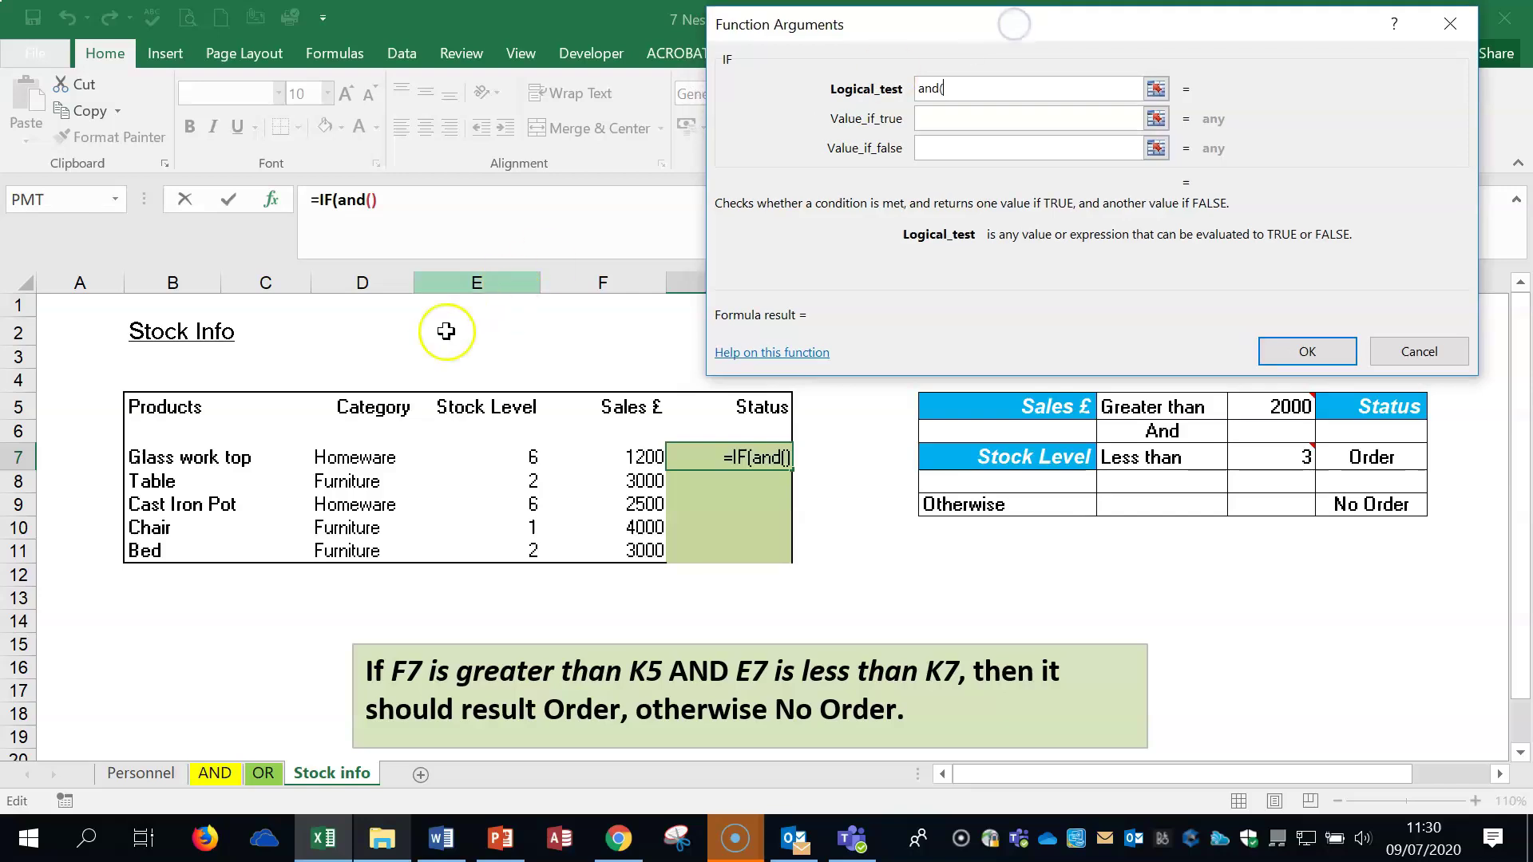
{"action": "left_click", "coordinate": [637, 457]}
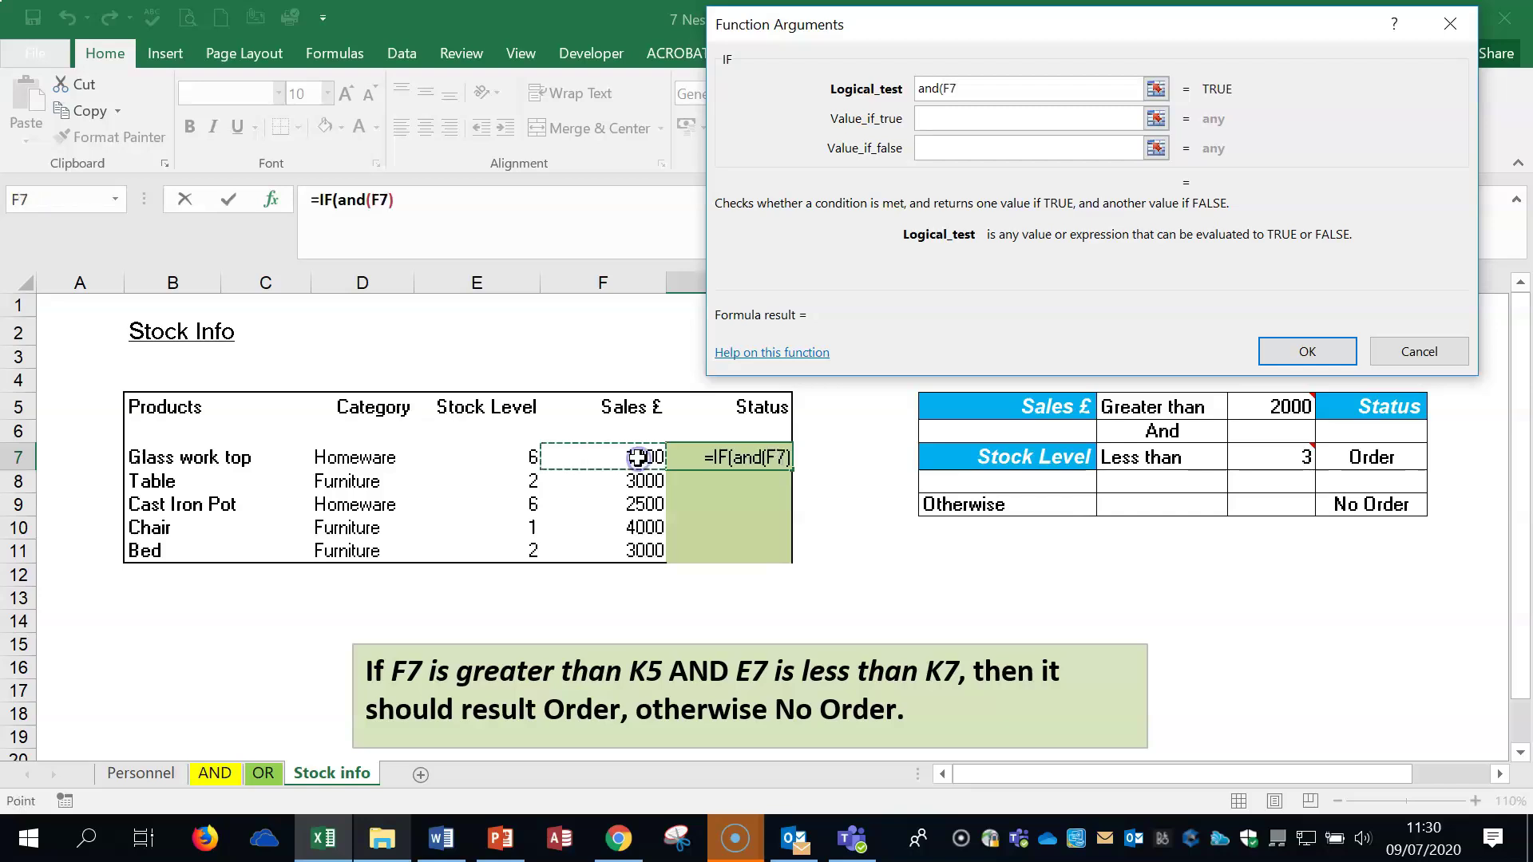
{"action": "type", "text": ">"}
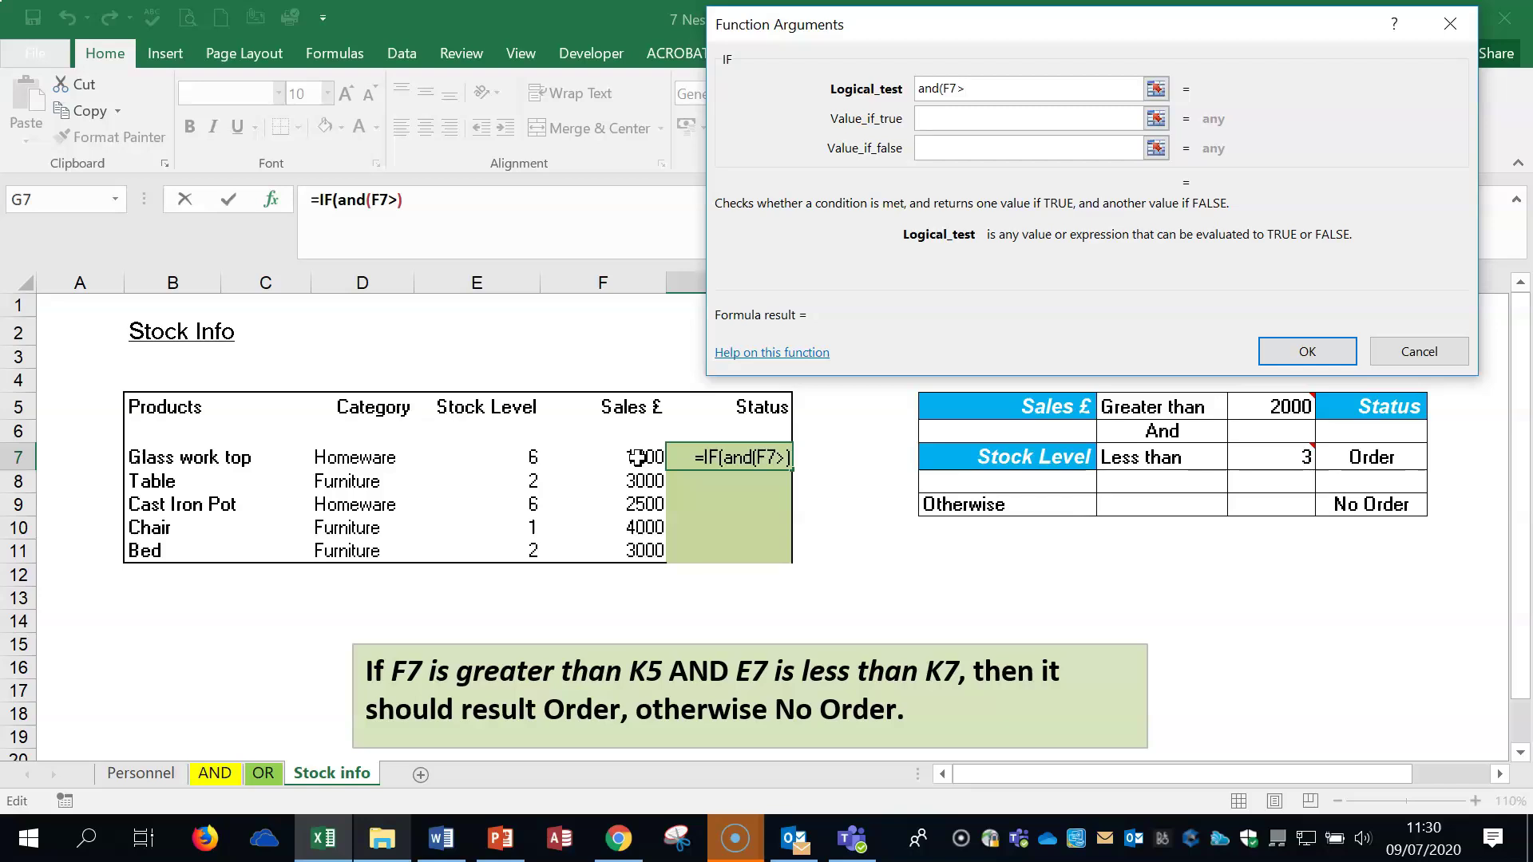
{"action": "left_click_drag", "start_coordinate": [1219, 40], "coordinate": [897, 58]}
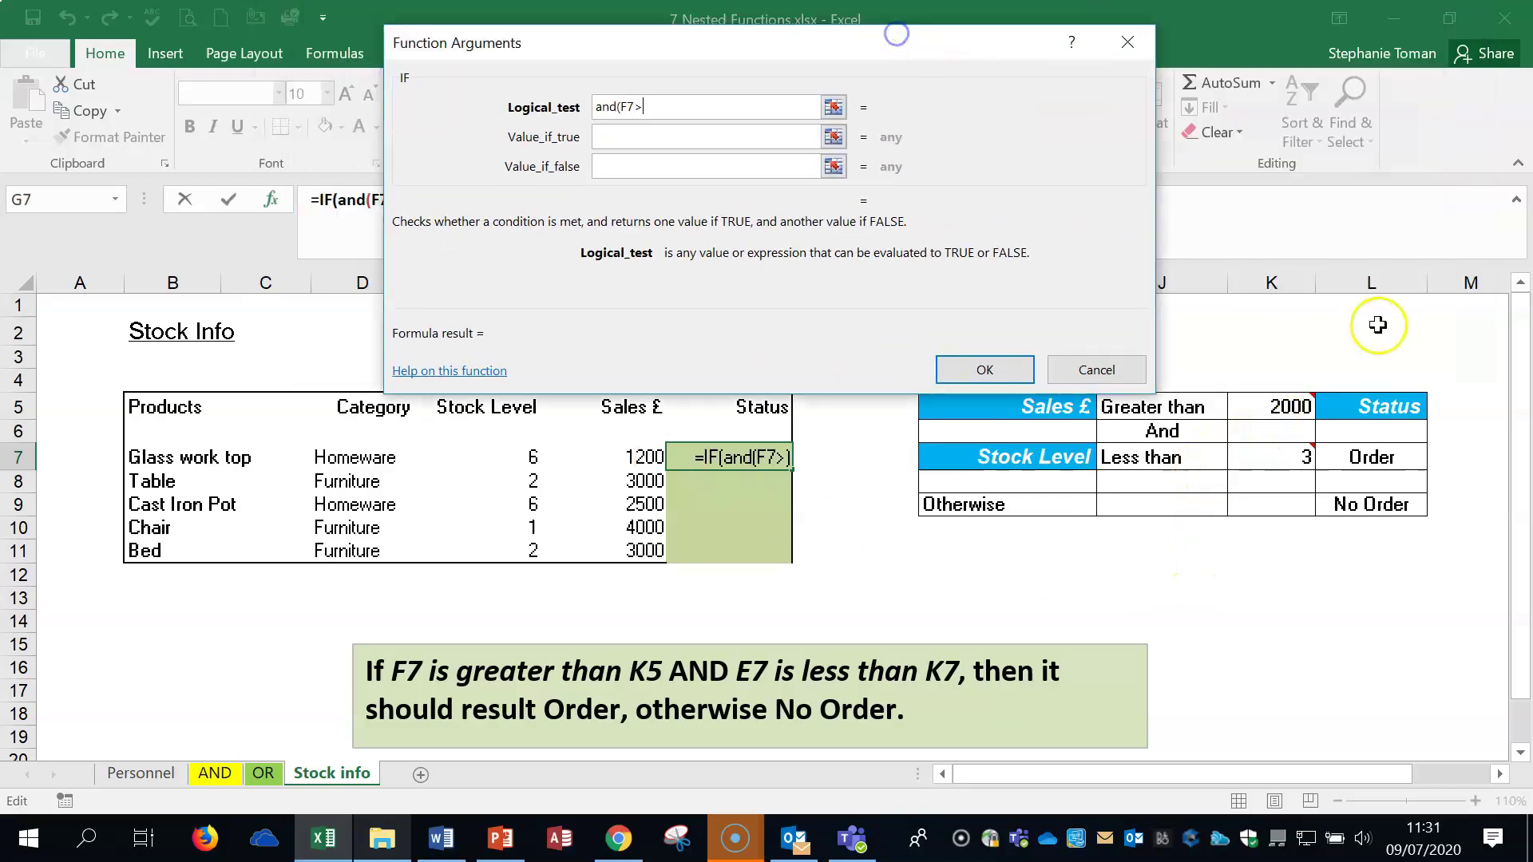
{"action": "left_click", "coordinate": [1280, 403]}
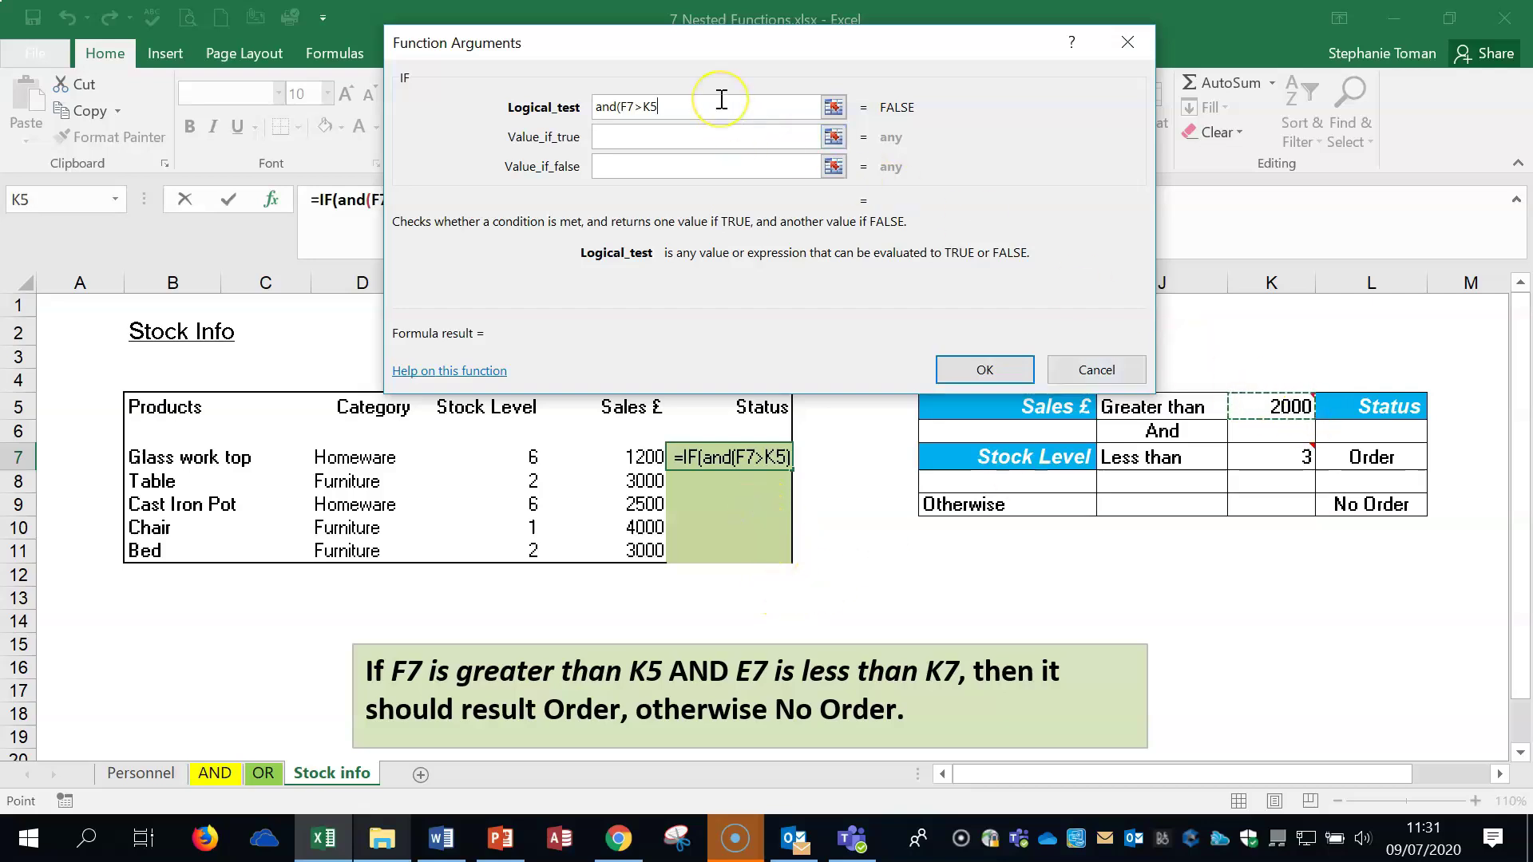
{"action": "key", "text": "F4"}
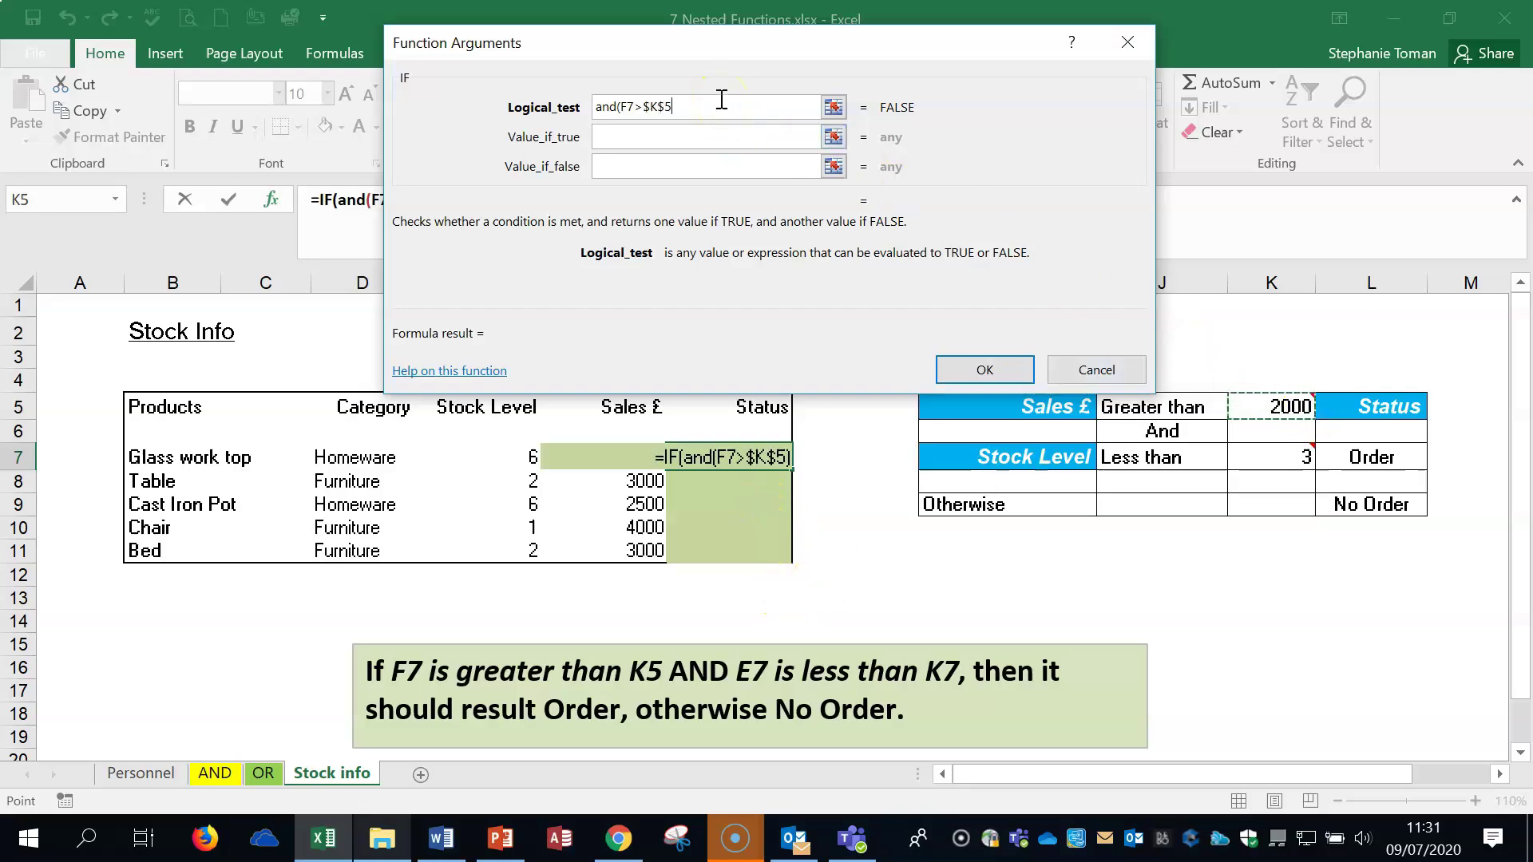
{"action": "type", "text": ","}
{"action": "left_click", "coordinate": [721, 99]}
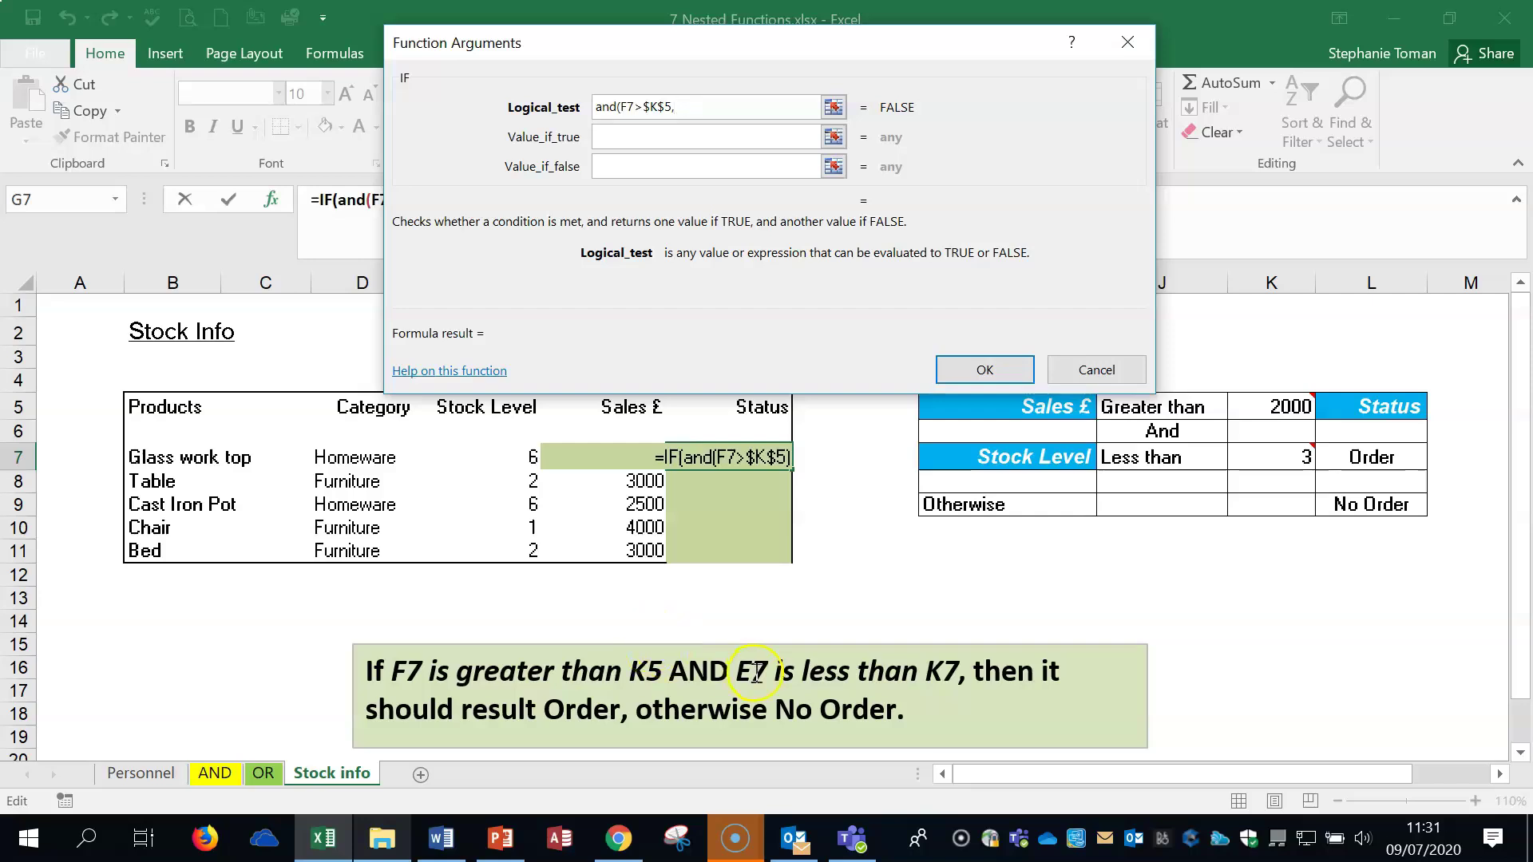
Add E7<$K$7 as the second AND condition, with an absolute reference to the stock threshold, and close the function's bracket.
{"action": "left_click_drag", "start_coordinate": [642, 43], "coordinate": [683, 44]}
{"action": "left_click", "coordinate": [480, 455]}
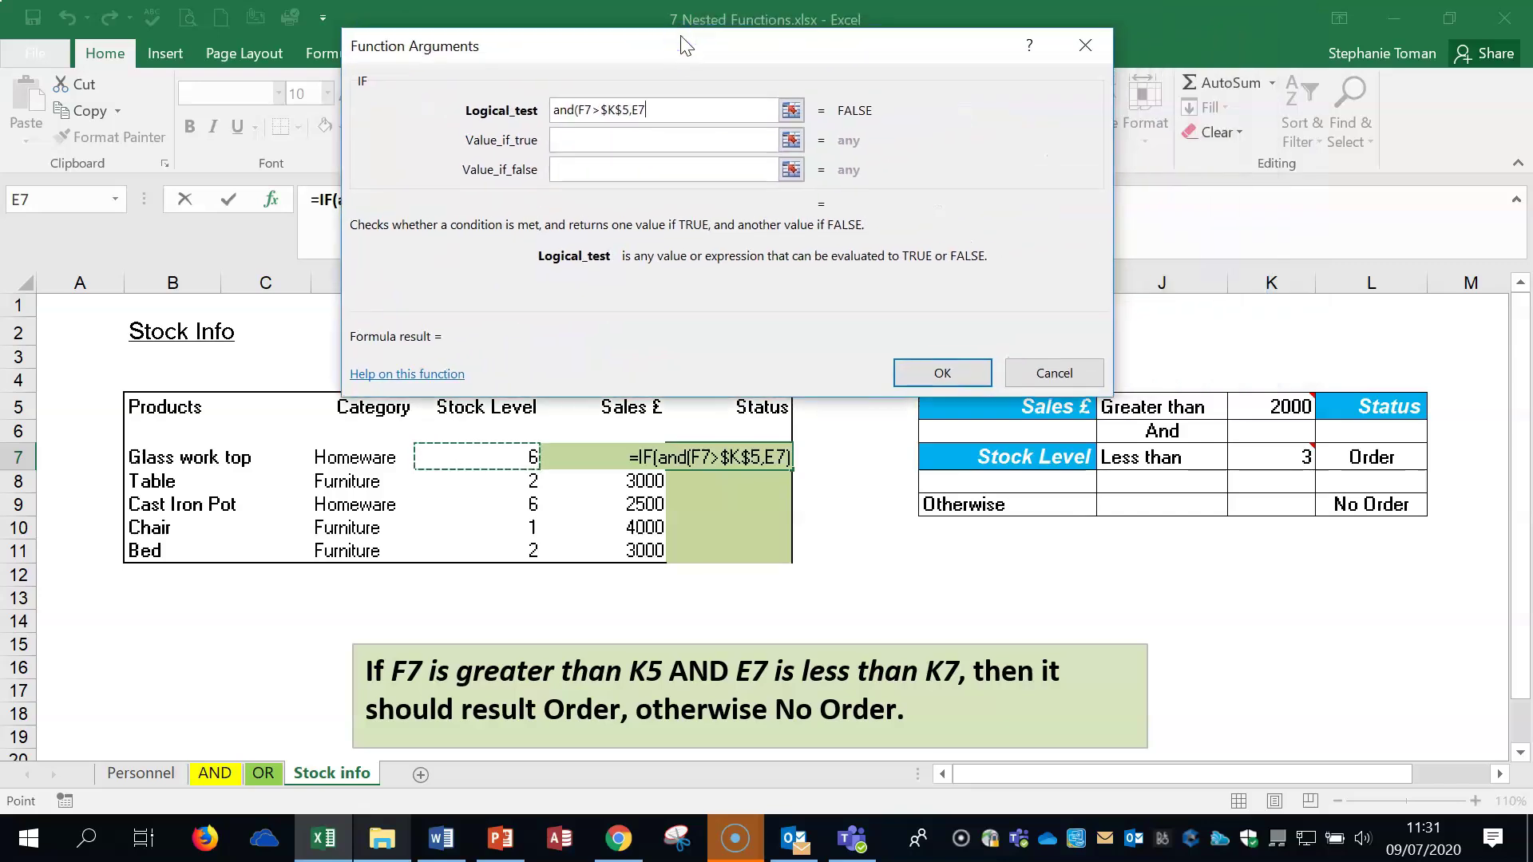
{"action": "type", "text": "<"}
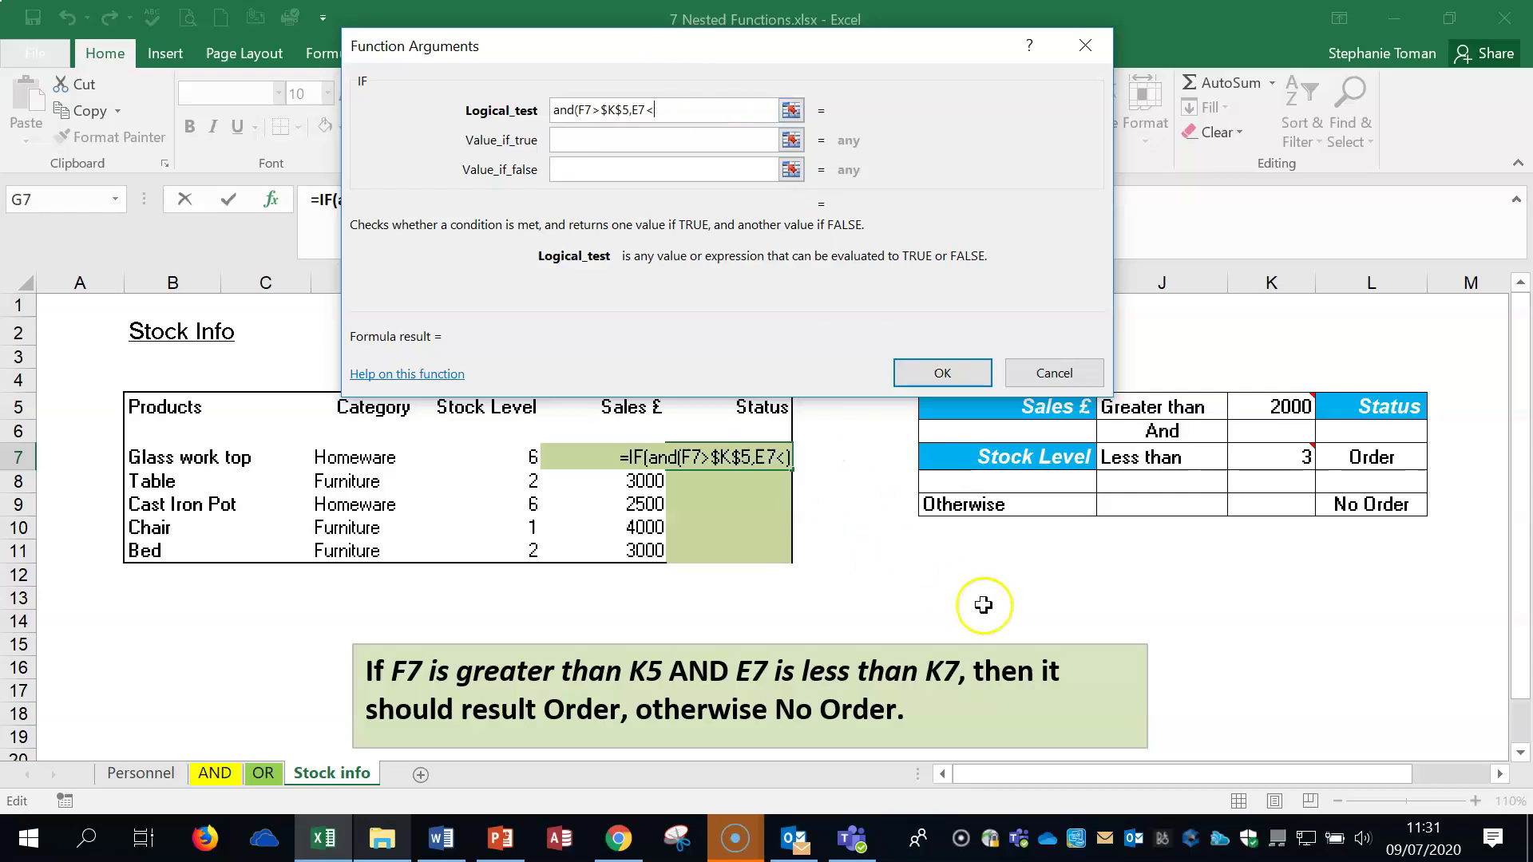
{"action": "left_click", "coordinate": [1292, 455]}
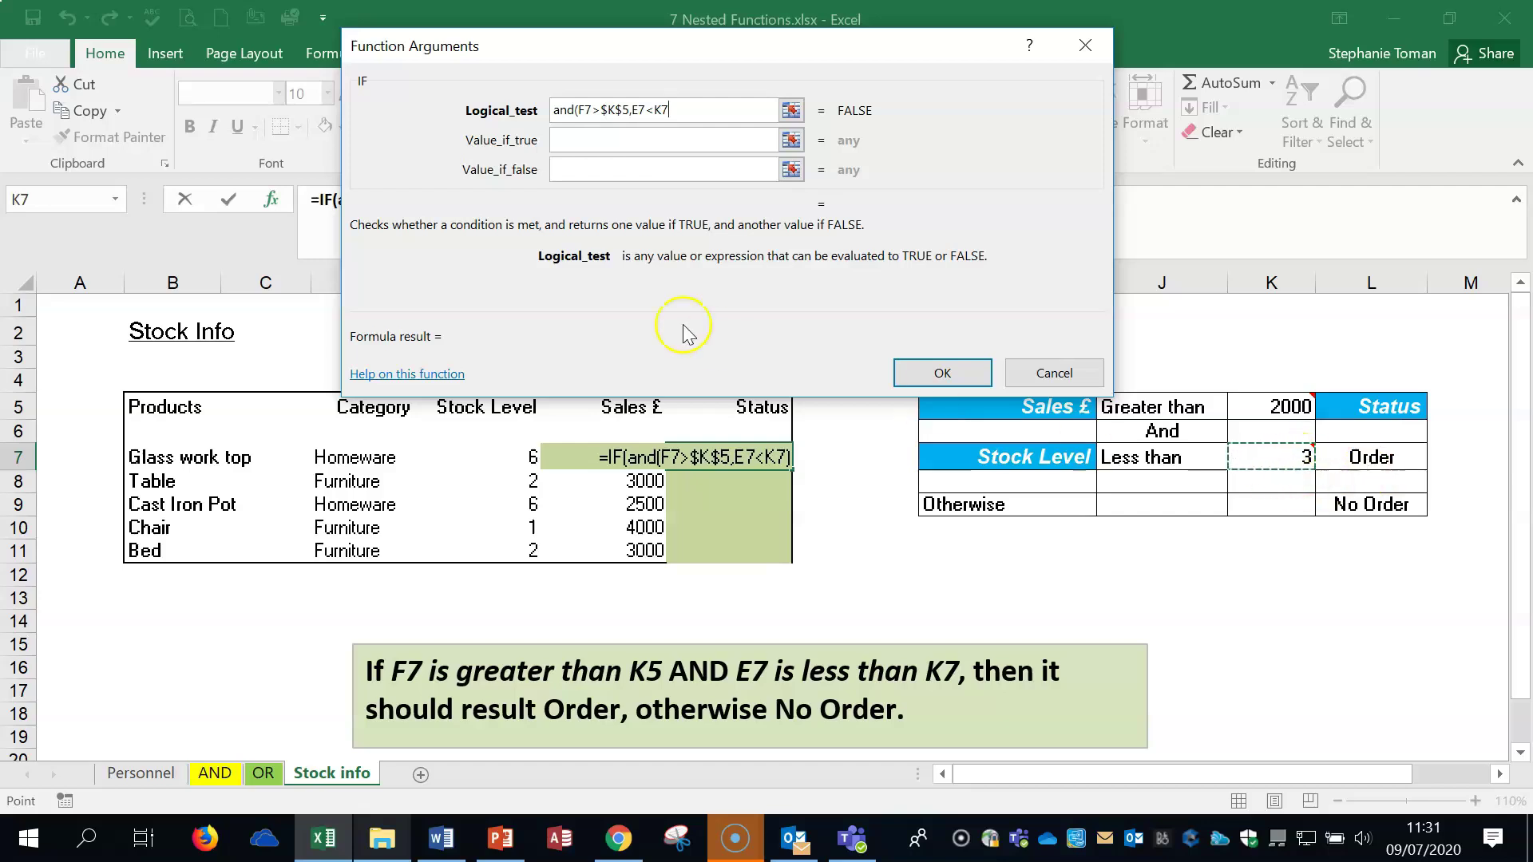
{"action": "key", "text": "F4"}
{"action": "type", "text": ")"}
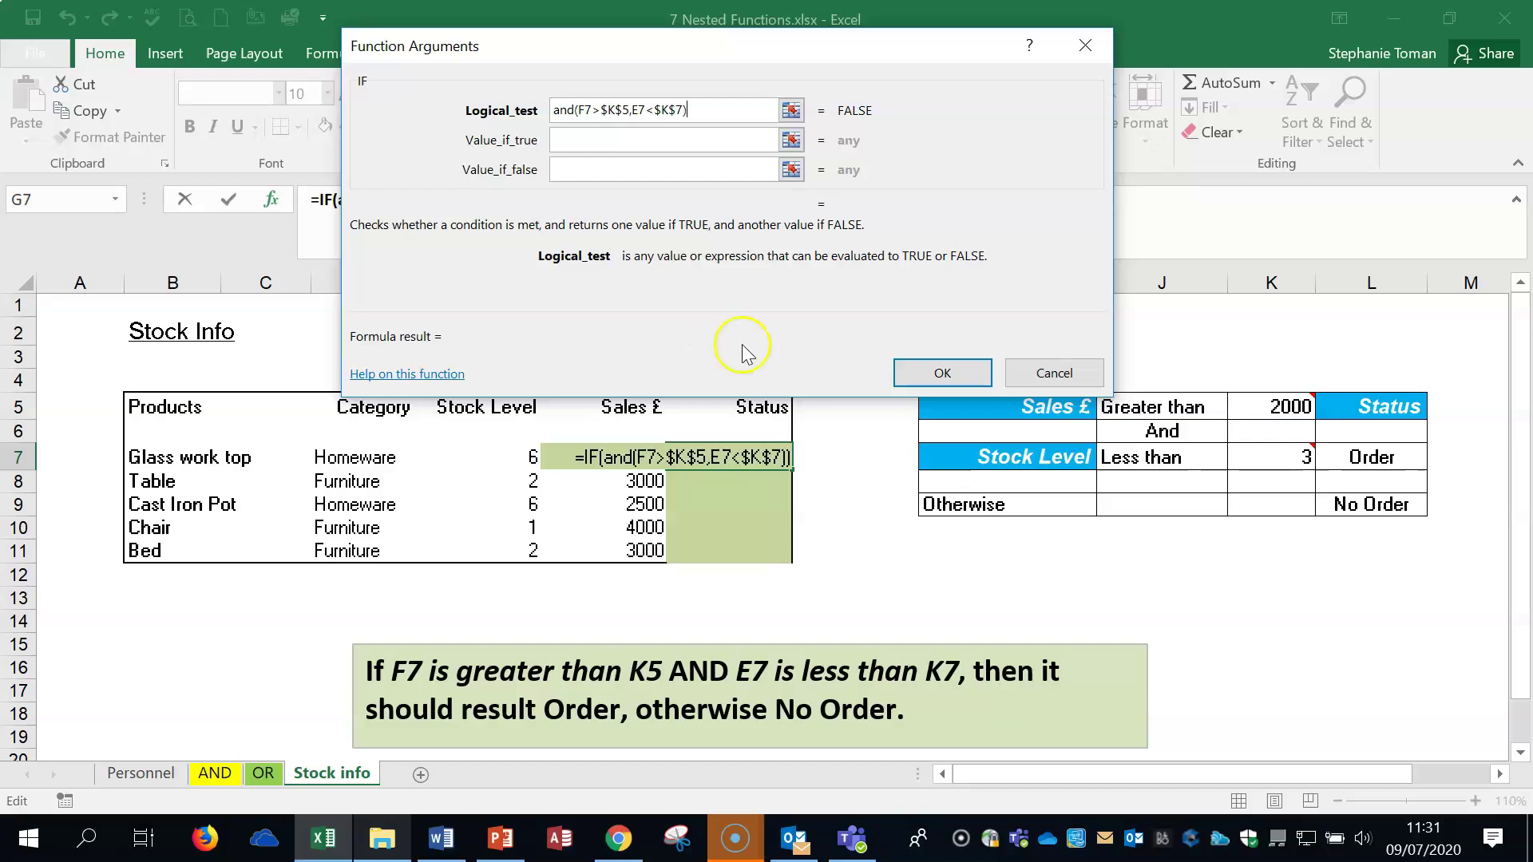
Complete the G7 formula with "Order" if true and "No Order" if false, and fill it down the Status column to G11.
{"action": "left_click", "coordinate": [575, 152]}
{"action": "left_click", "coordinate": [574, 140]}
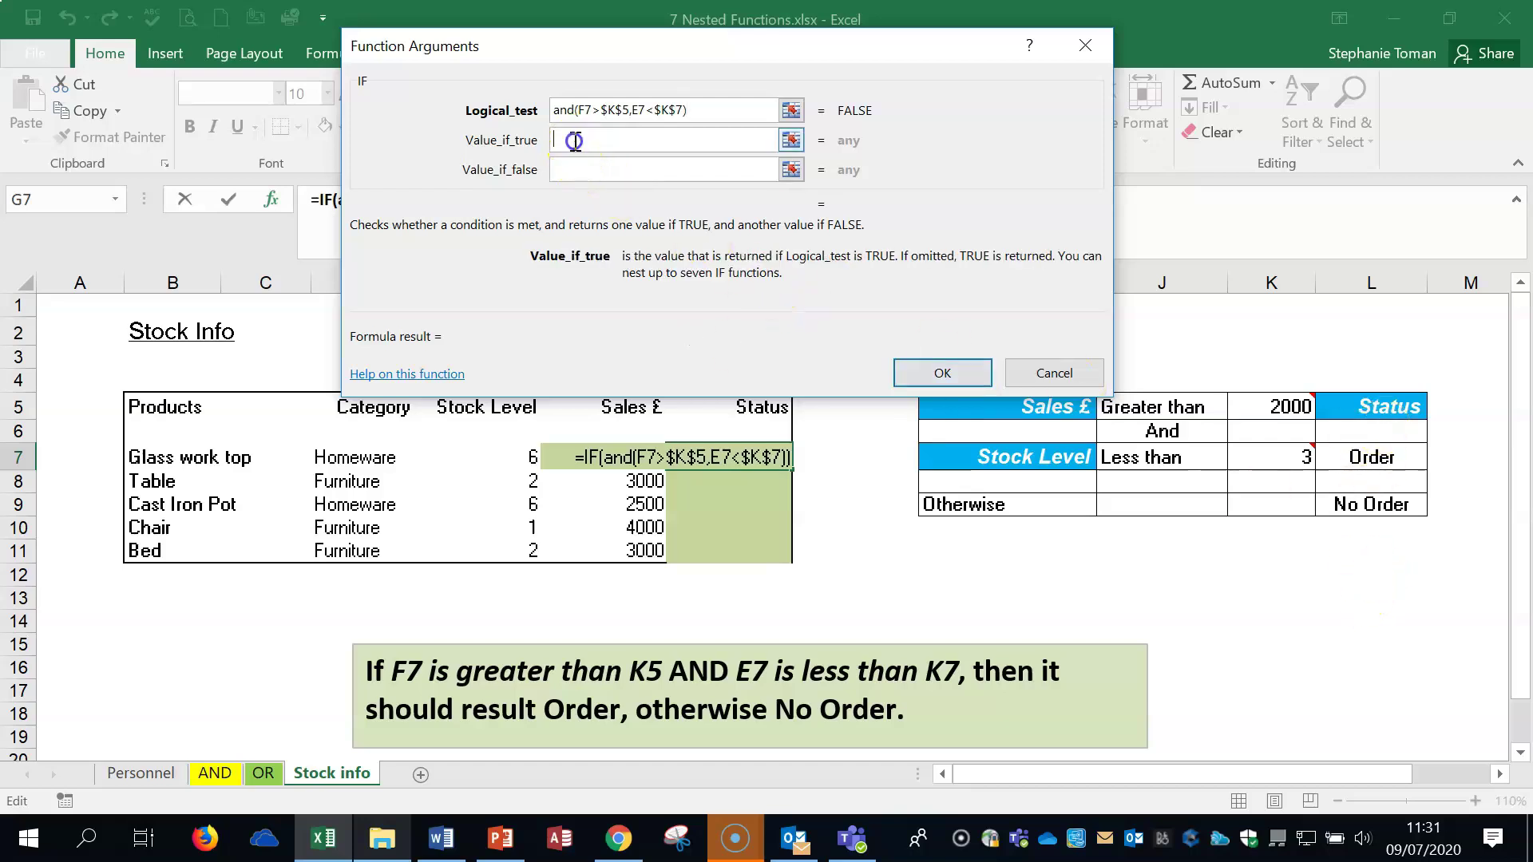
{"action": "type", "text": "Order"}
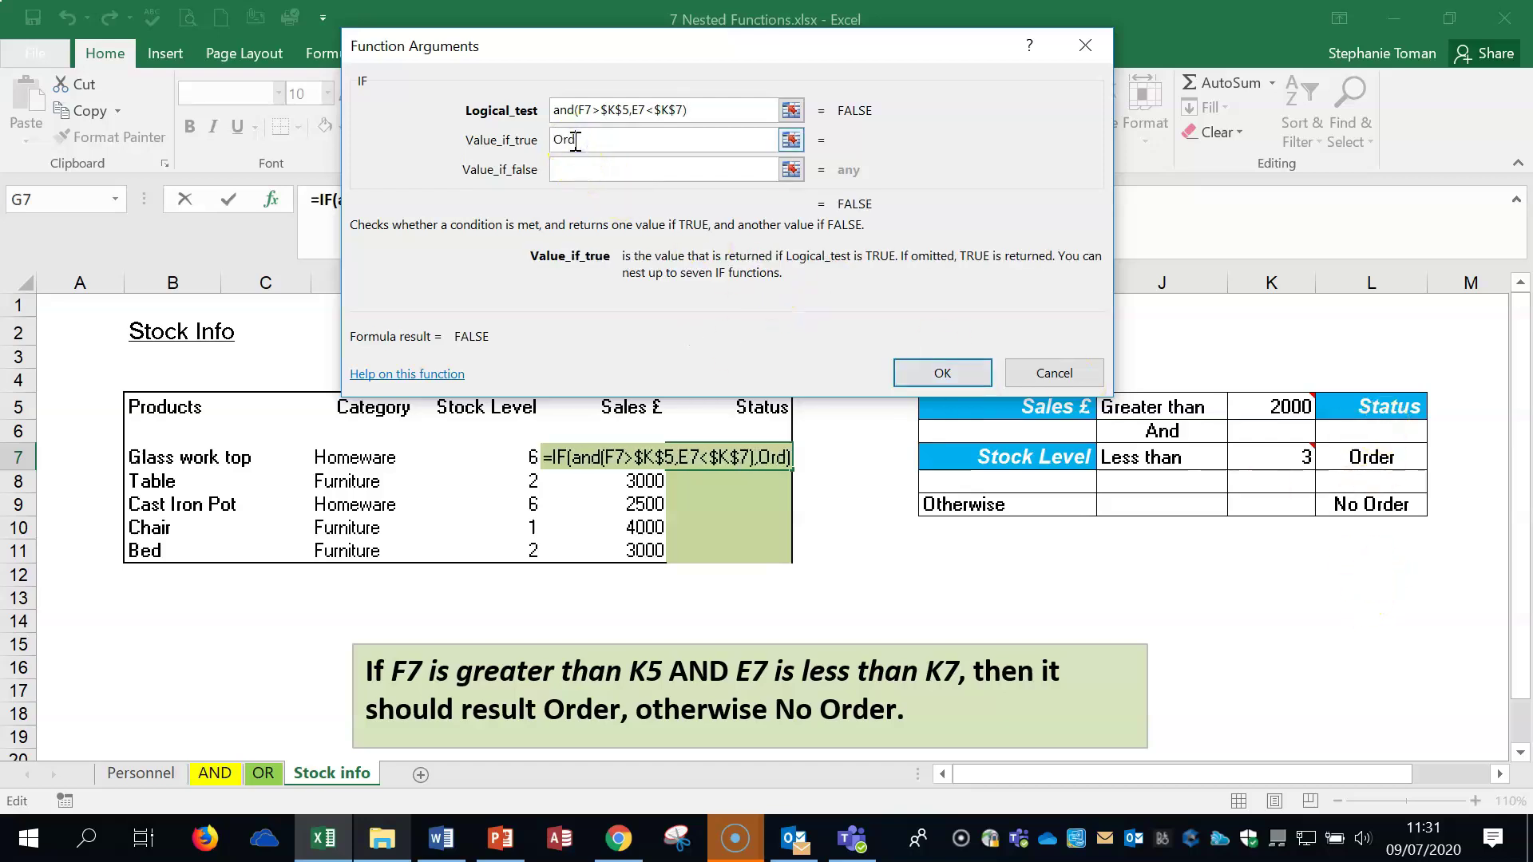
{"action": "left_click", "coordinate": [573, 163]}
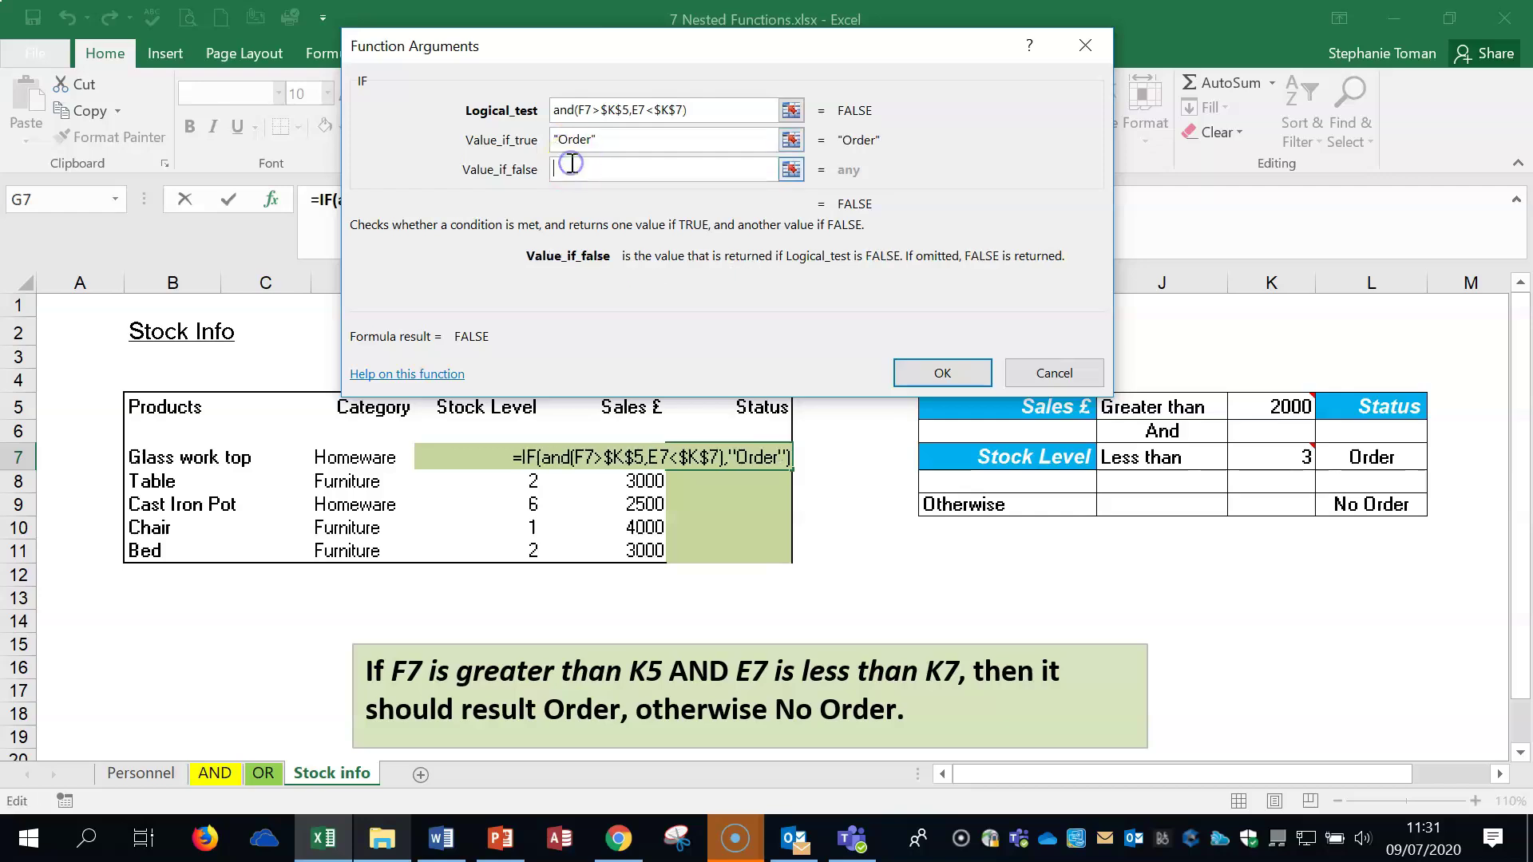
{"action": "type", "text": "N"}
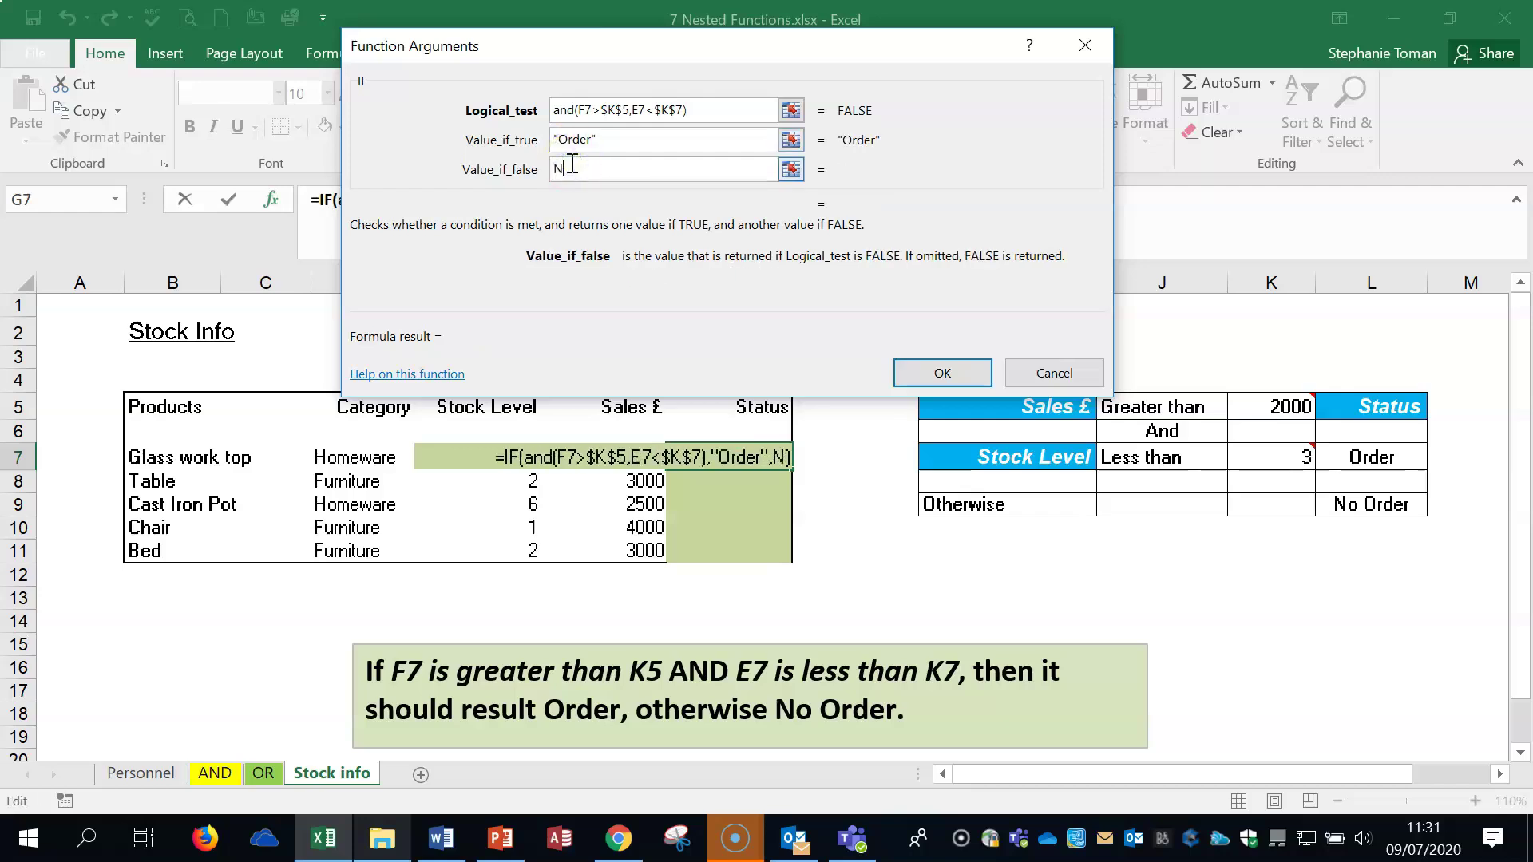
{"action": "type", "text": "o Order"}
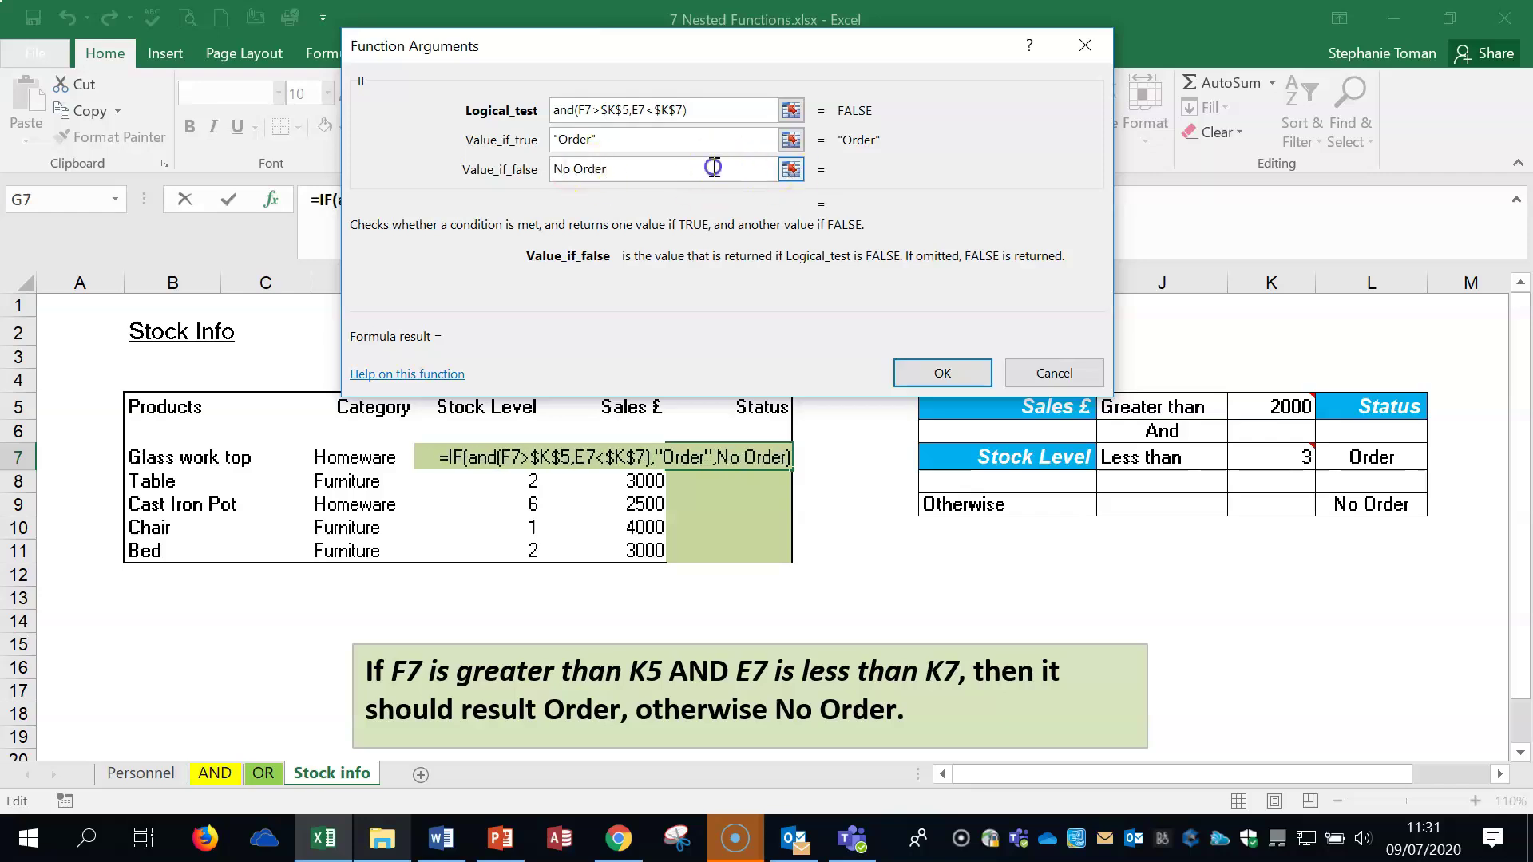
{"action": "left_click", "coordinate": [727, 142]}
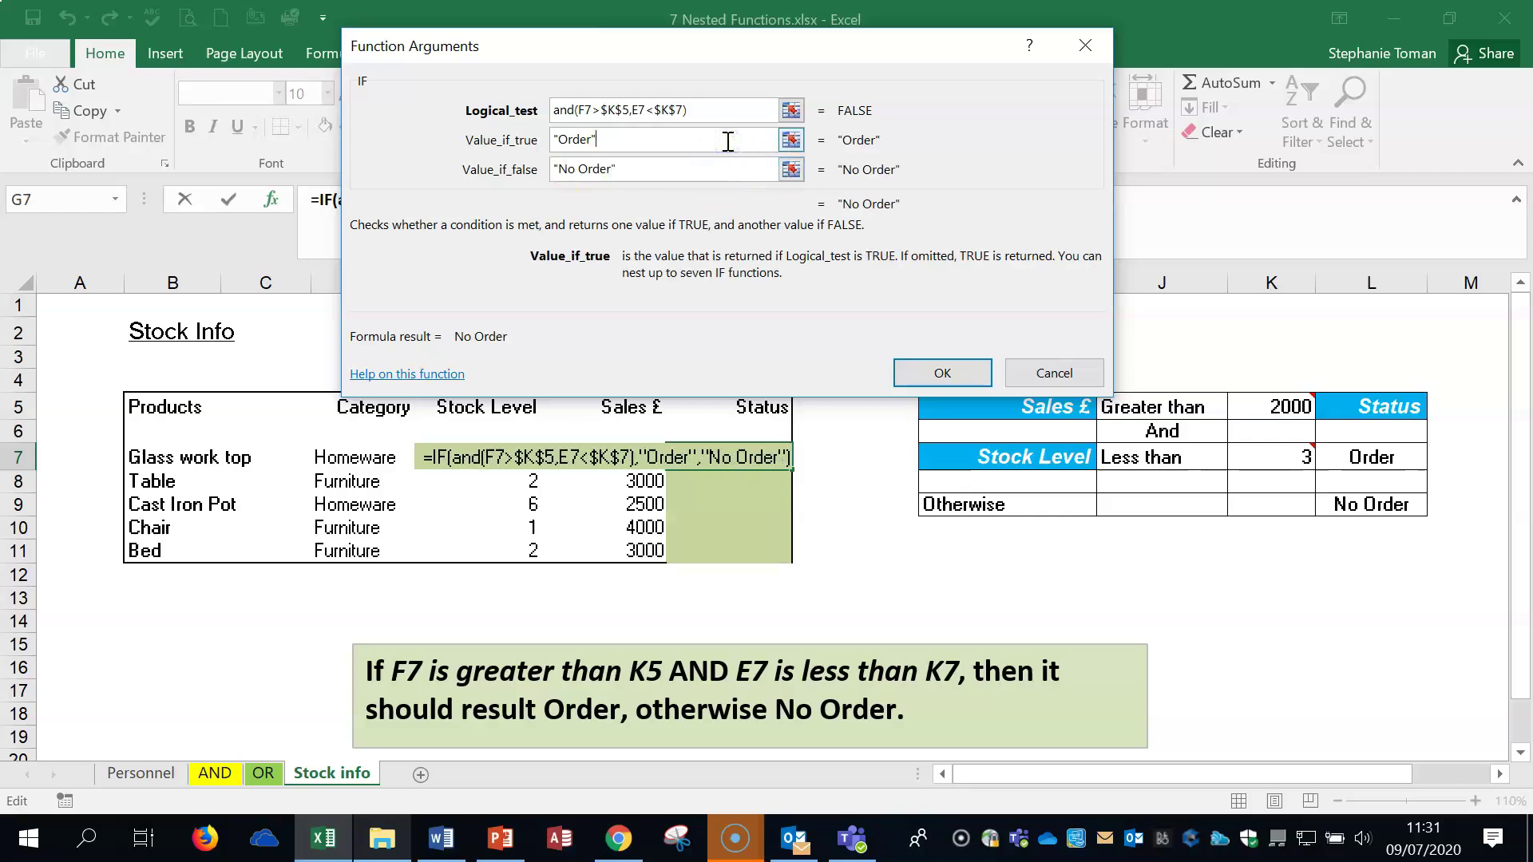
{"action": "left_click", "coordinate": [940, 373]}
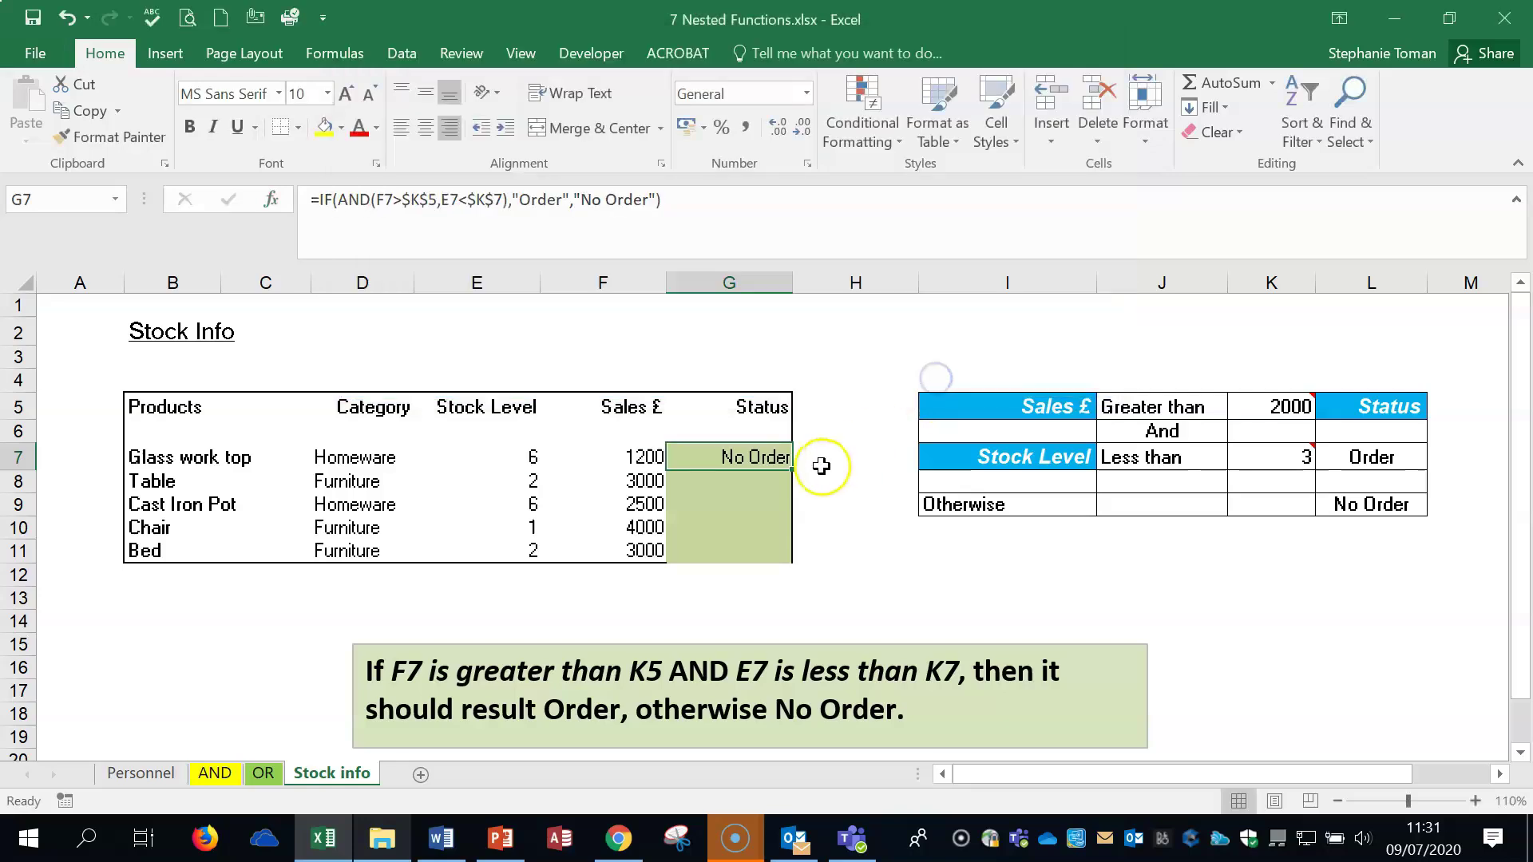
{"action": "double_click", "coordinate": [791, 468]}
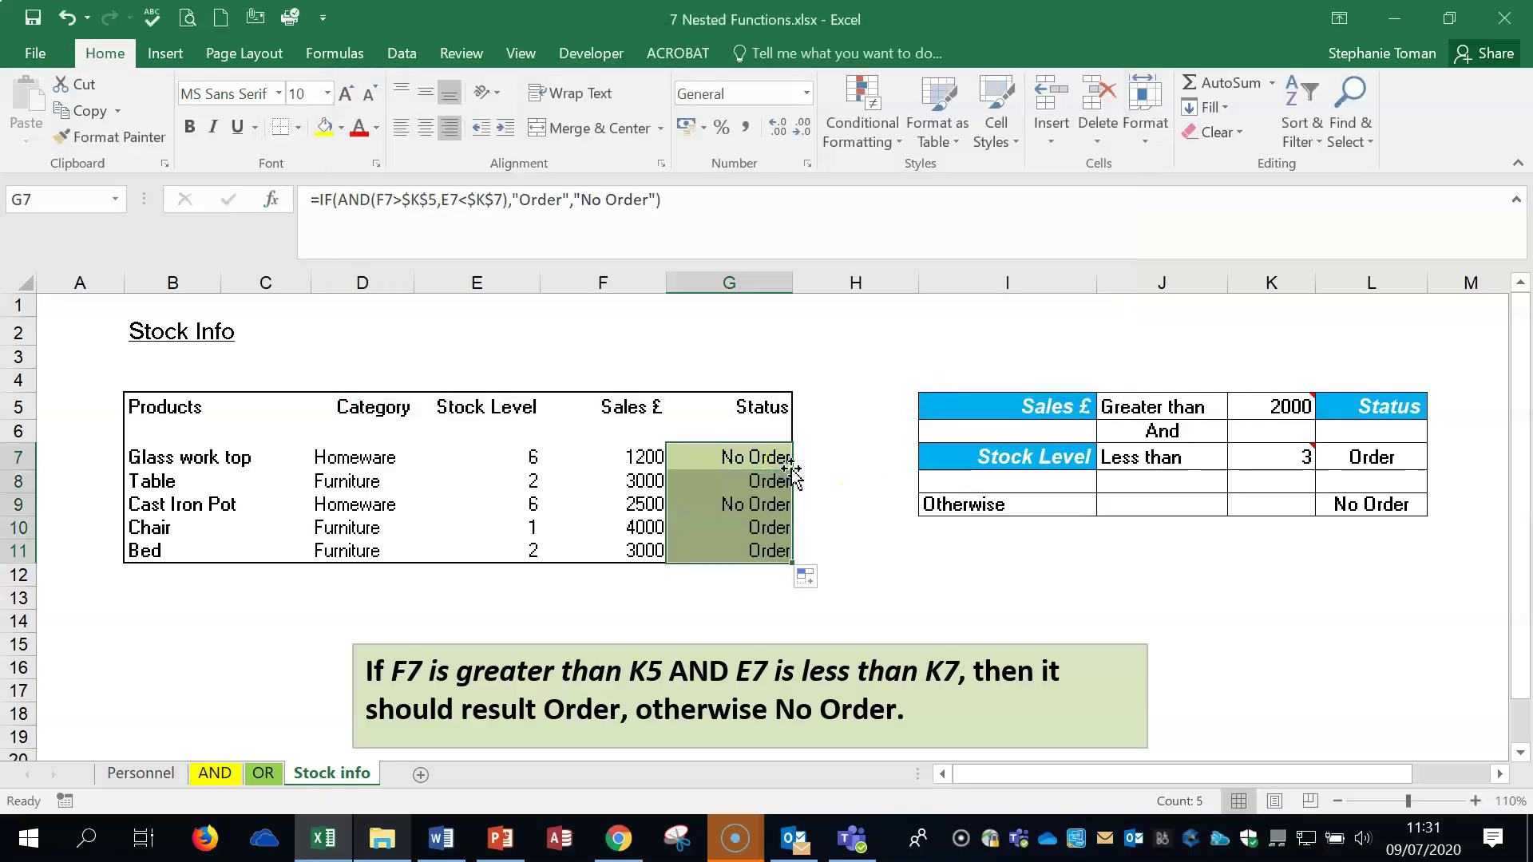
Reveal the model formulas hidden in the green explanation text box below the stock table.
{"action": "left_click", "coordinate": [1342, 597]}
{"action": "scroll", "coordinate": [1329, 600], "scroll_direction": "down", "scroll_amount": 1}
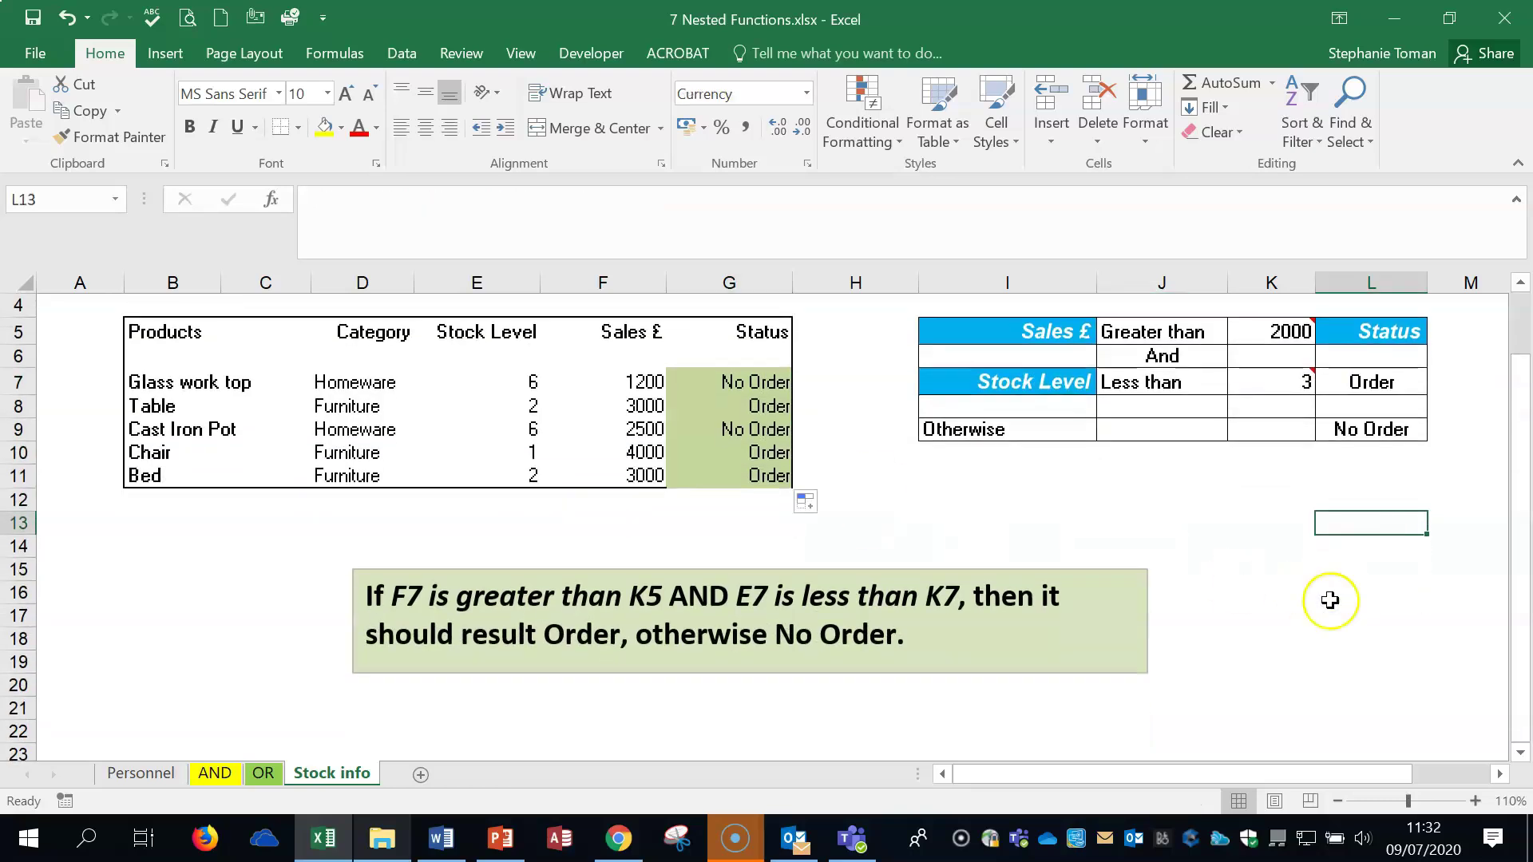
{"action": "left_click", "coordinate": [809, 638]}
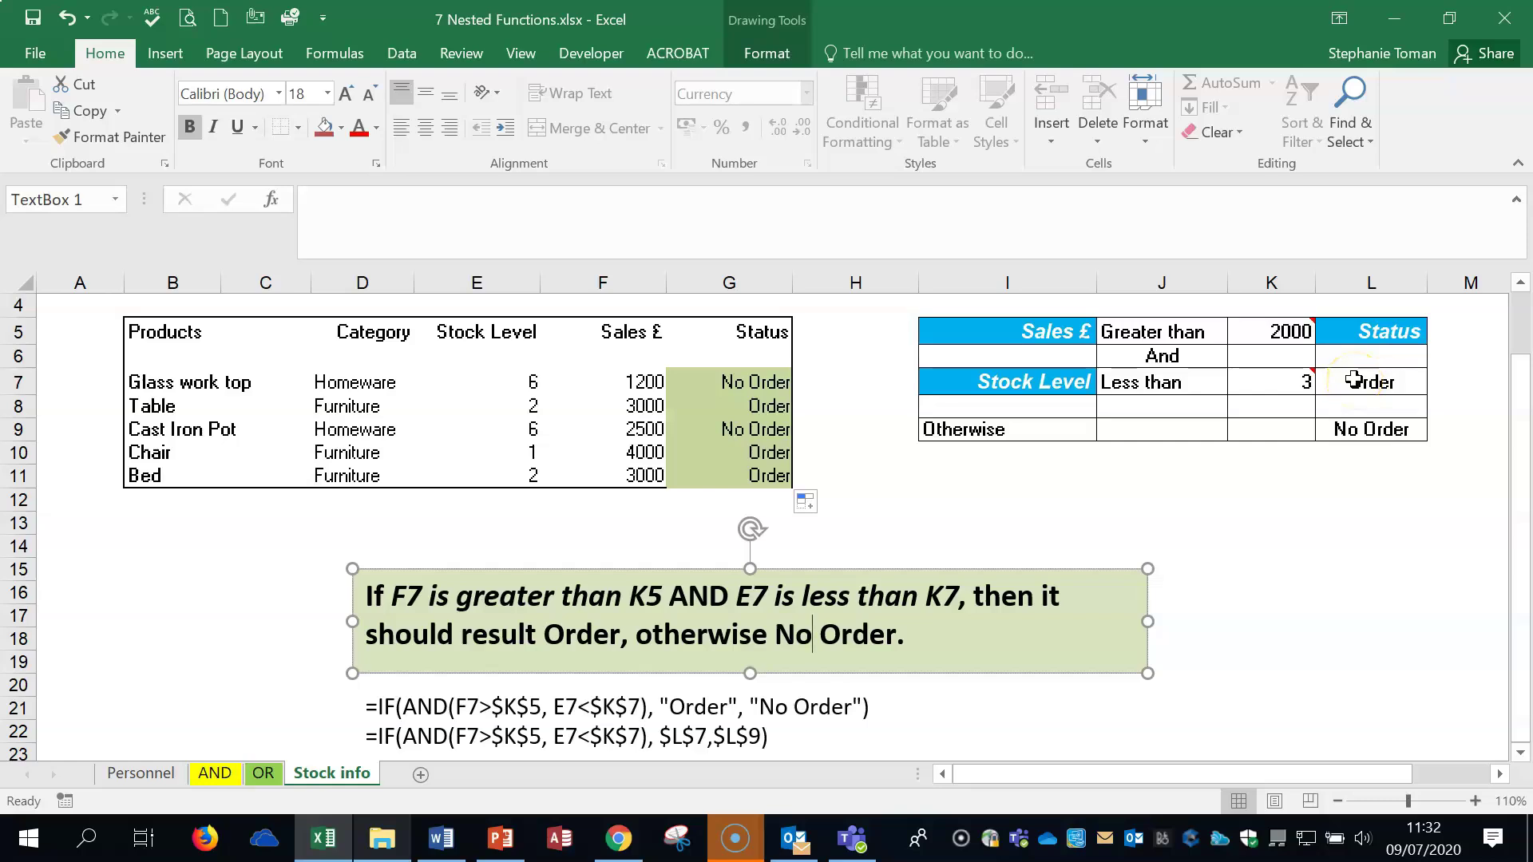
{"action": "left_click", "coordinate": [735, 376]}
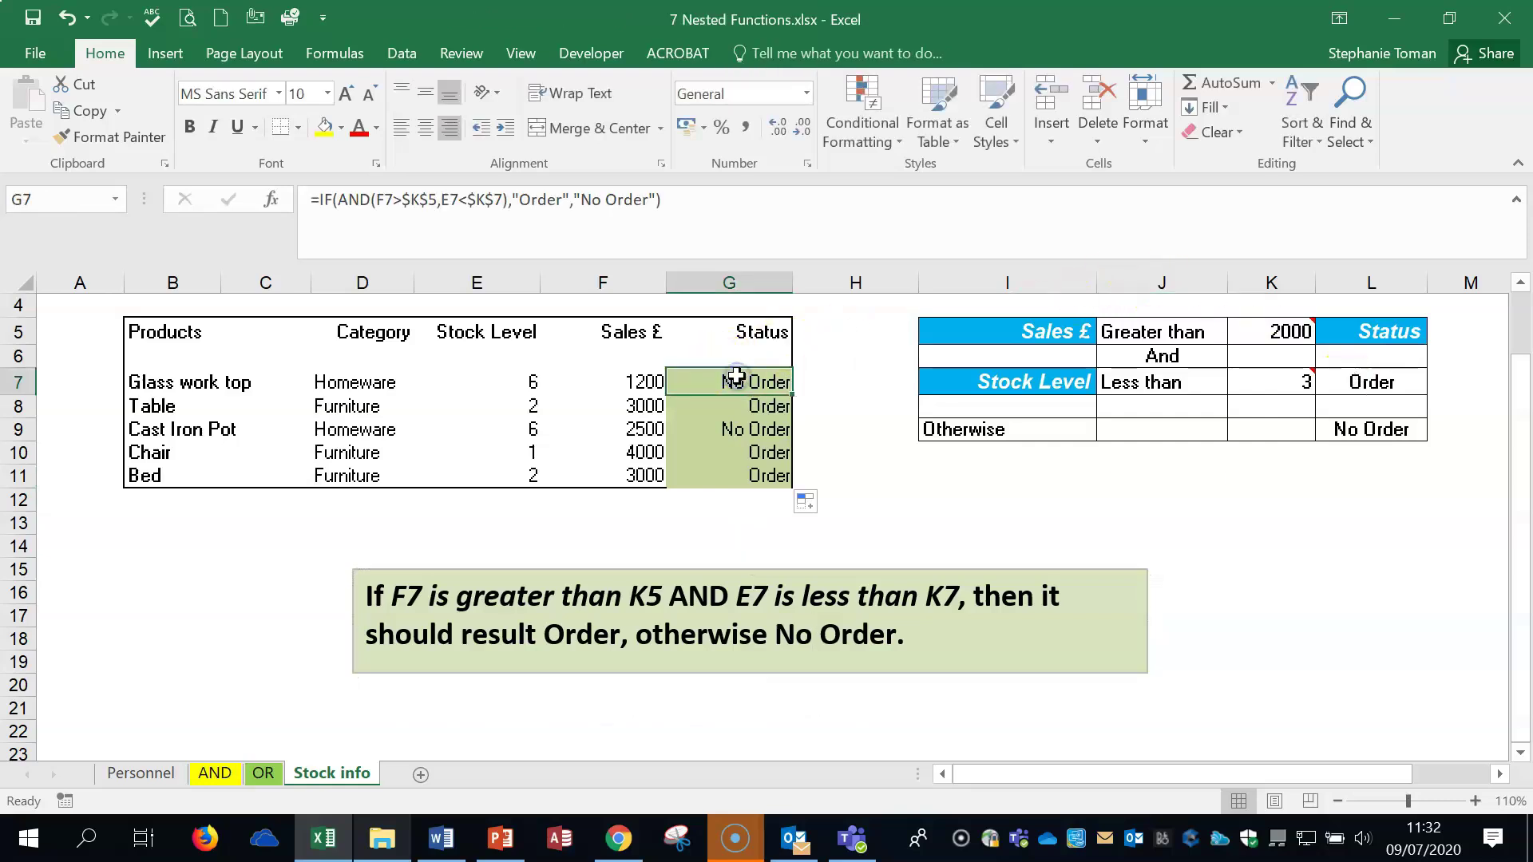
{"action": "type", "text": "="}
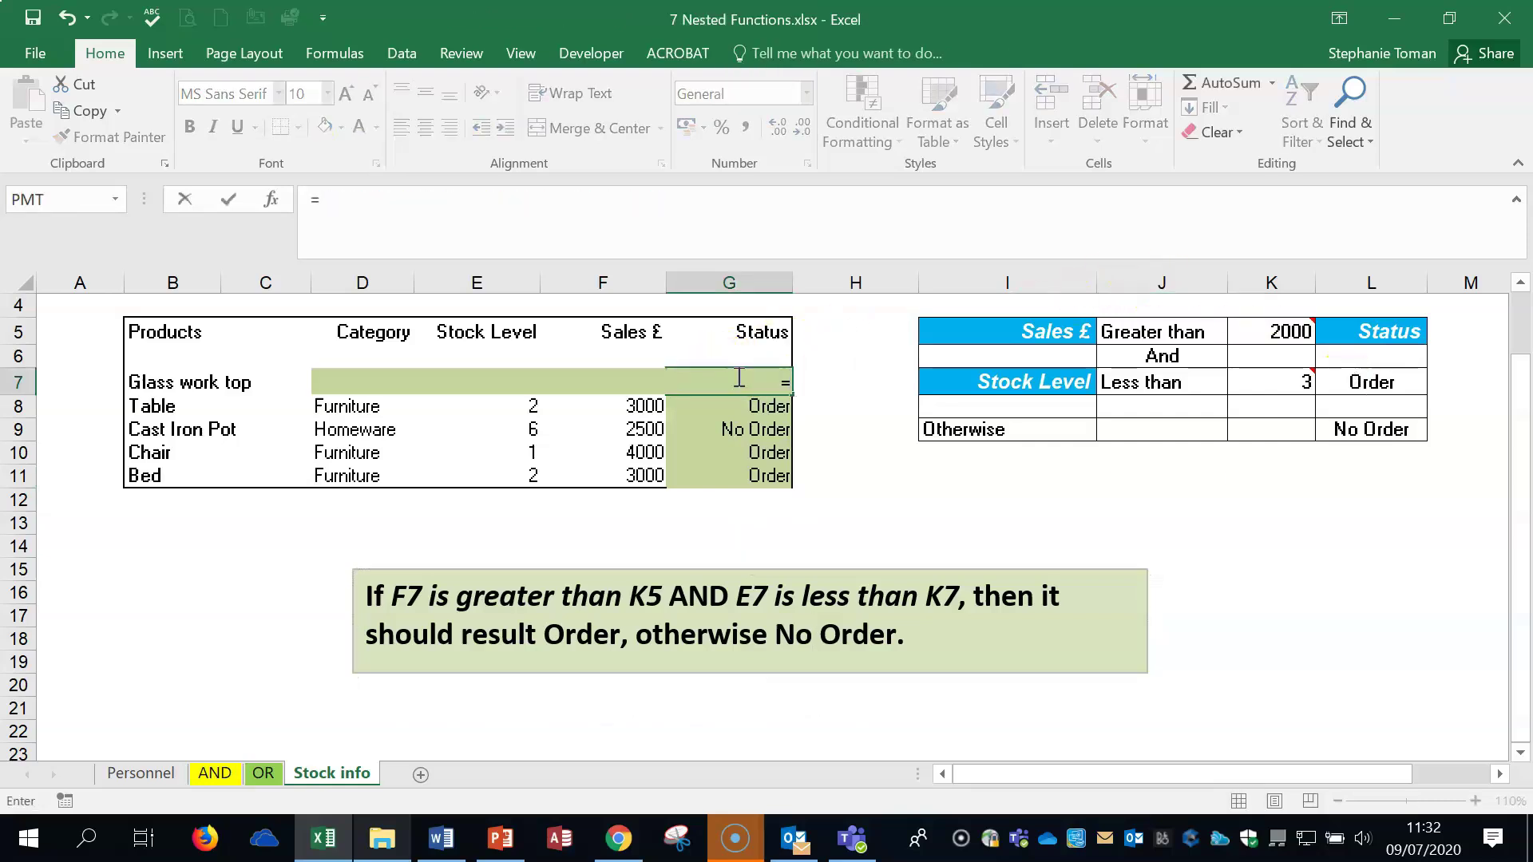
{"action": "type", "text": "if"}
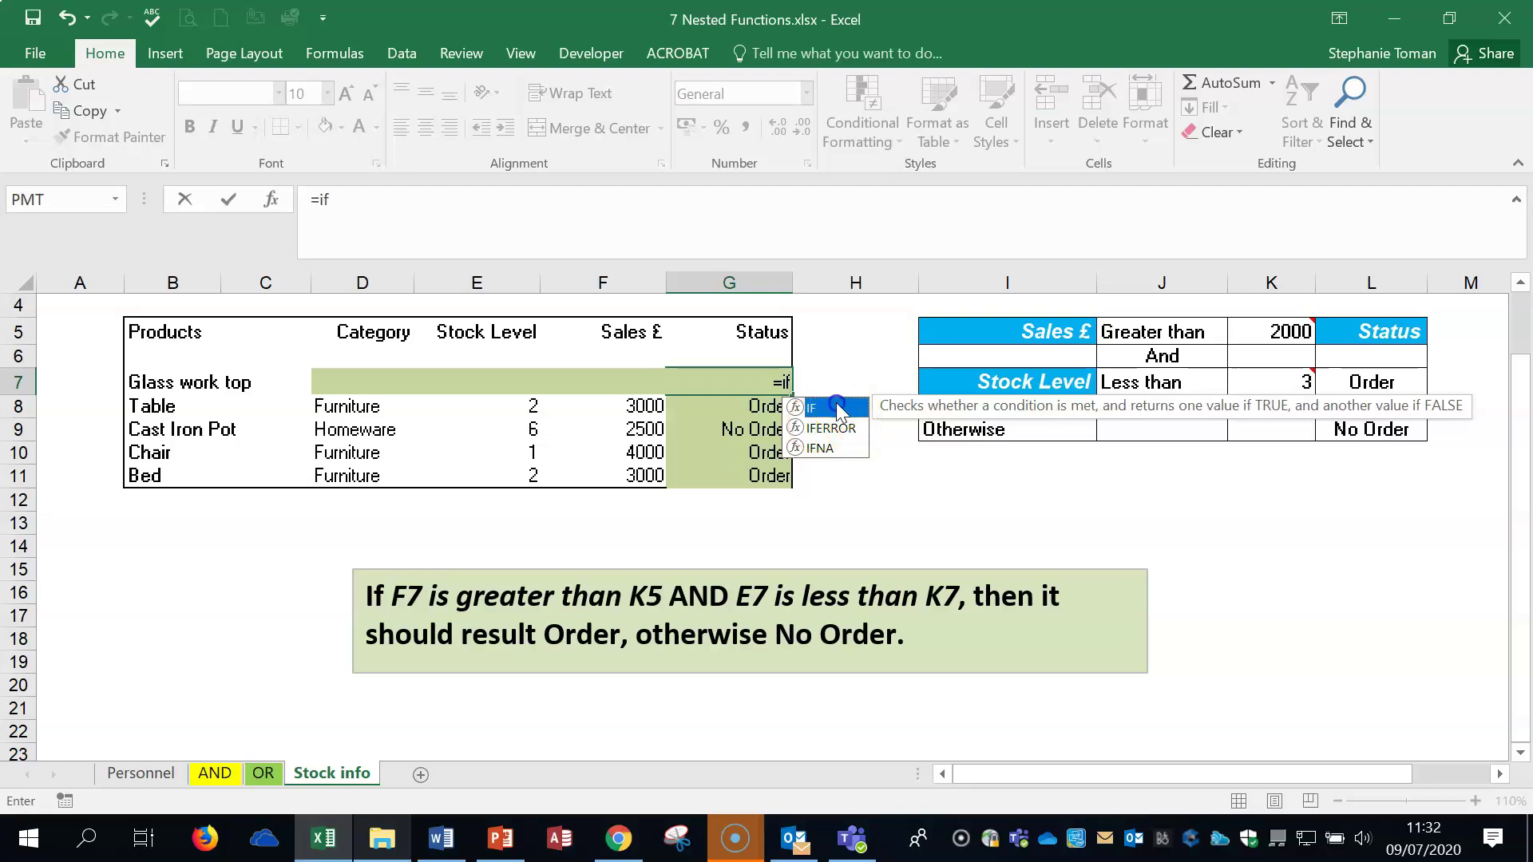
{"action": "double_click", "coordinate": [836, 407]}
{"action": "left_click", "coordinate": [269, 200]}
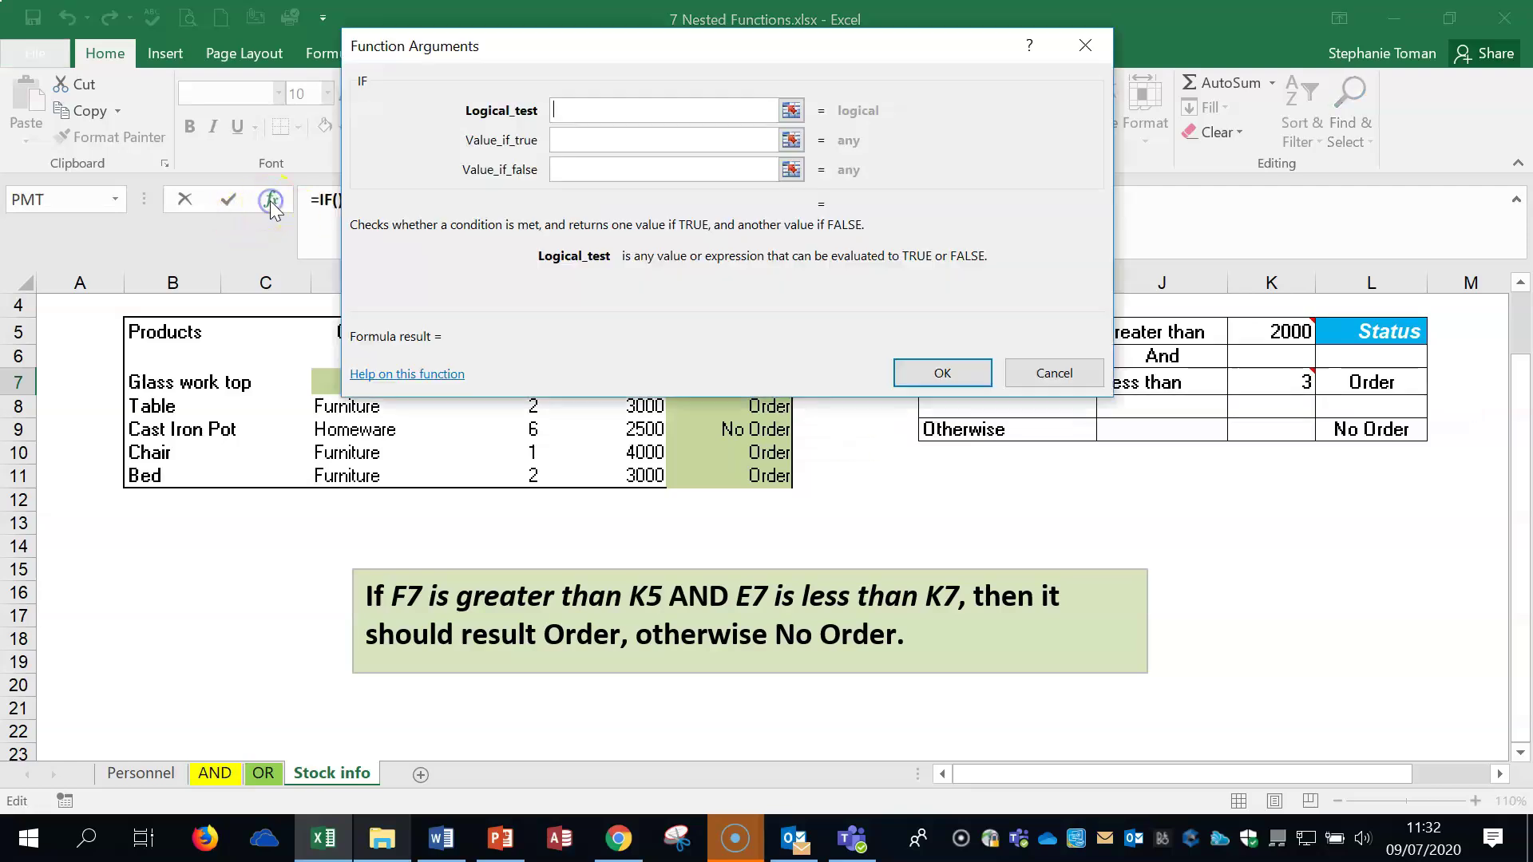
{"action": "left_click_drag", "start_coordinate": [686, 54], "coordinate": [1089, 477]}
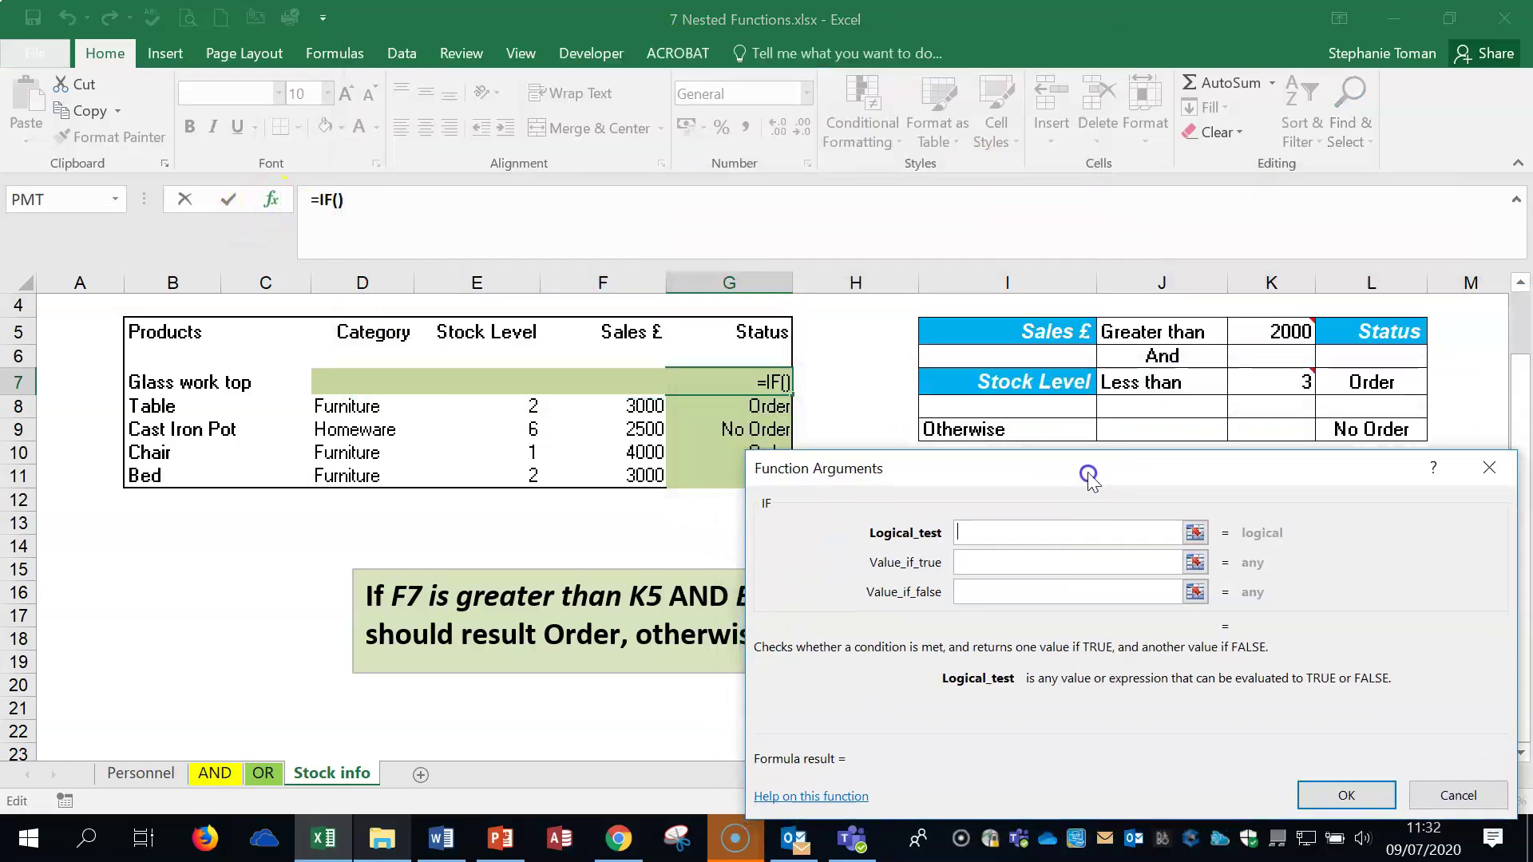
{"action": "type", "text": "and("}
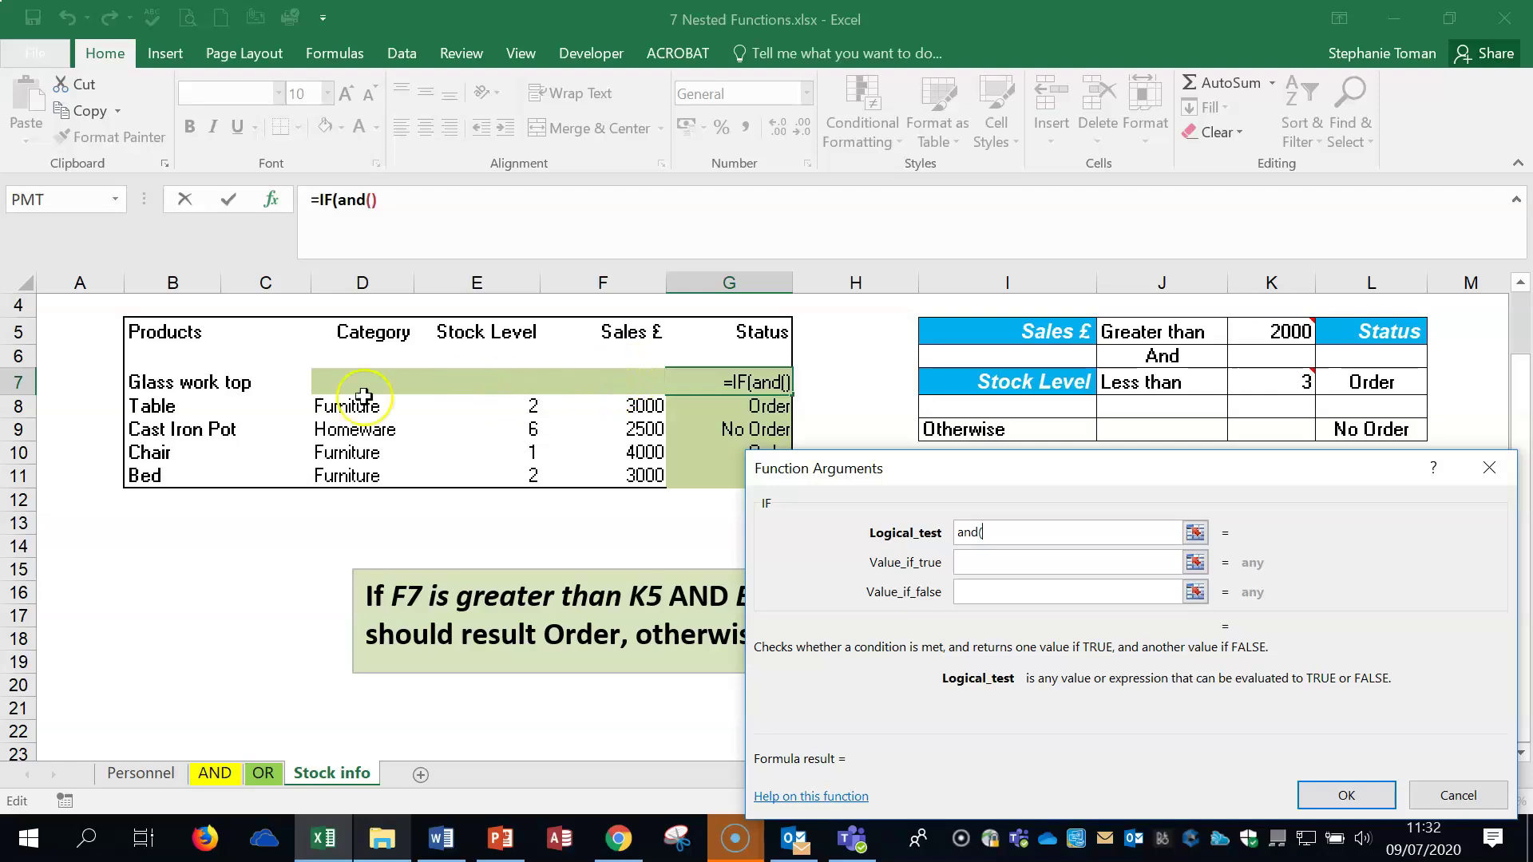
{"action": "left_click_drag", "start_coordinate": [1197, 477], "coordinate": [1265, 177]}
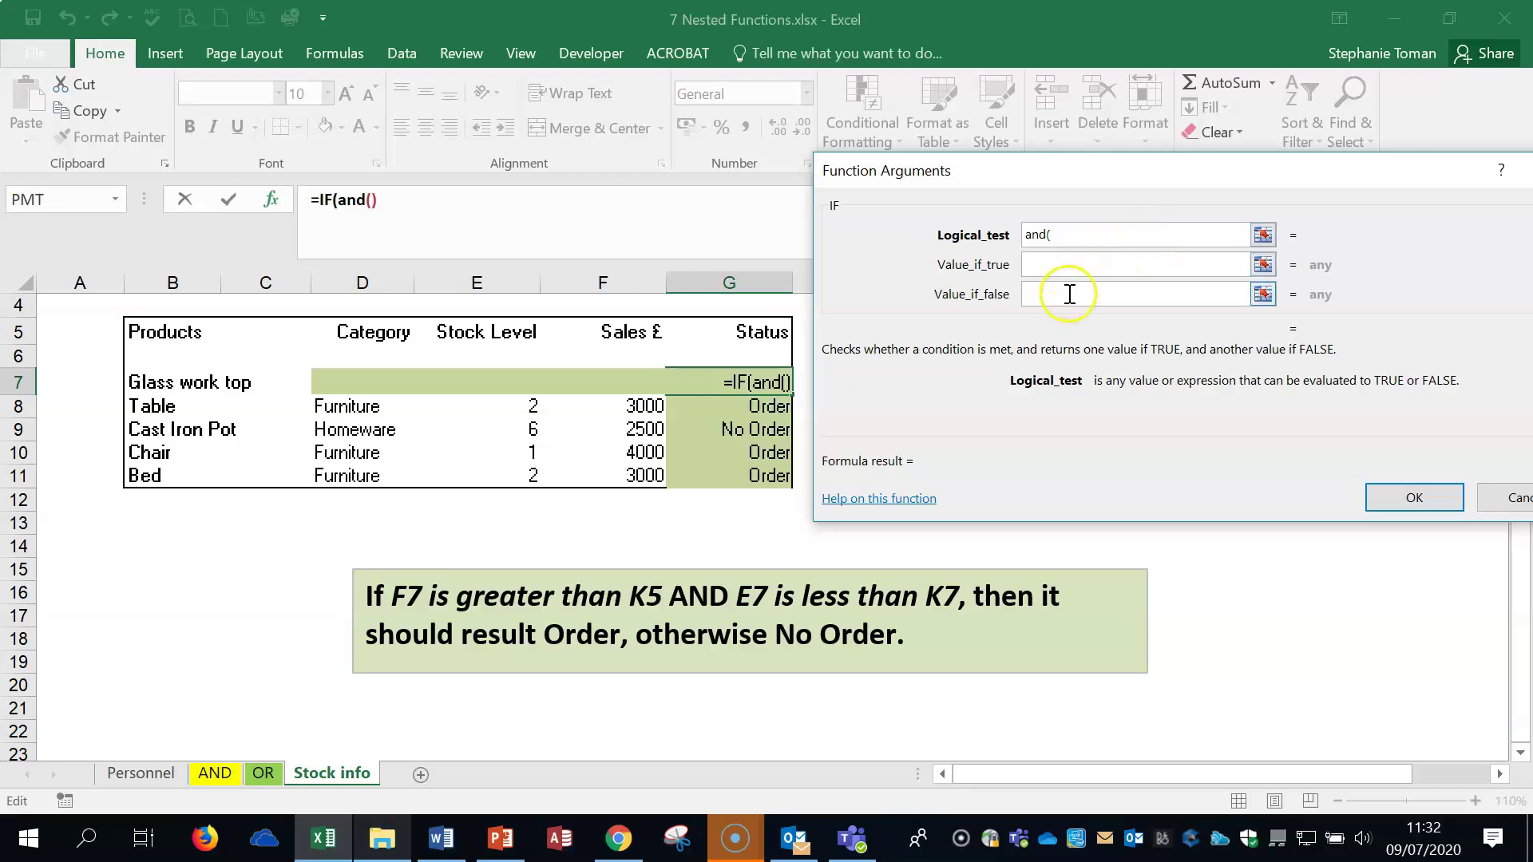
{"action": "left_click_drag", "start_coordinate": [1408, 168], "coordinate": [1238, 160]}
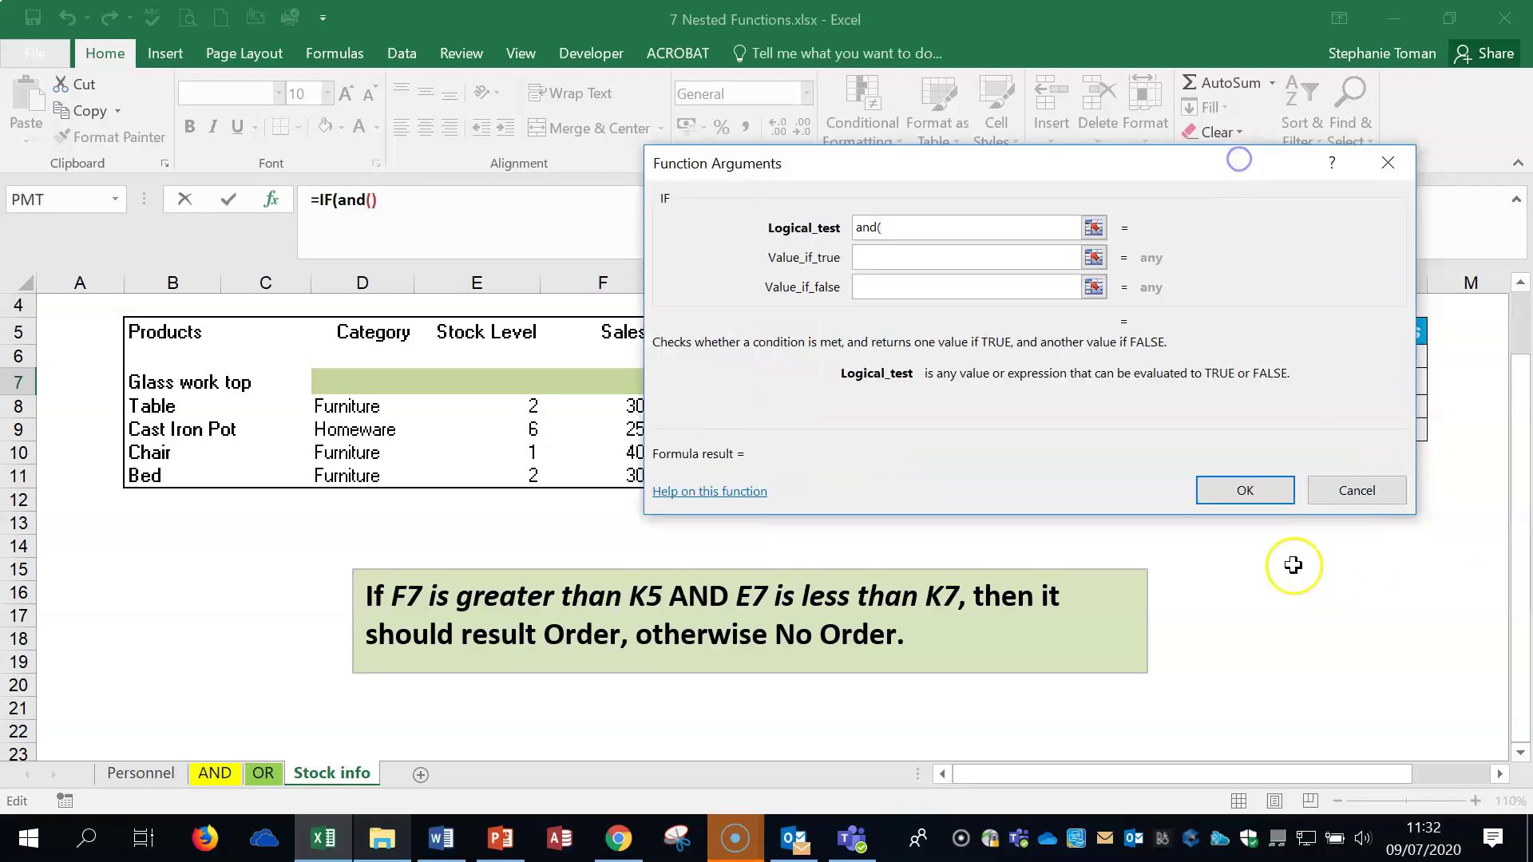
{"action": "left_click", "coordinate": [1364, 501]}
{"action": "left_click", "coordinate": [1345, 564]}
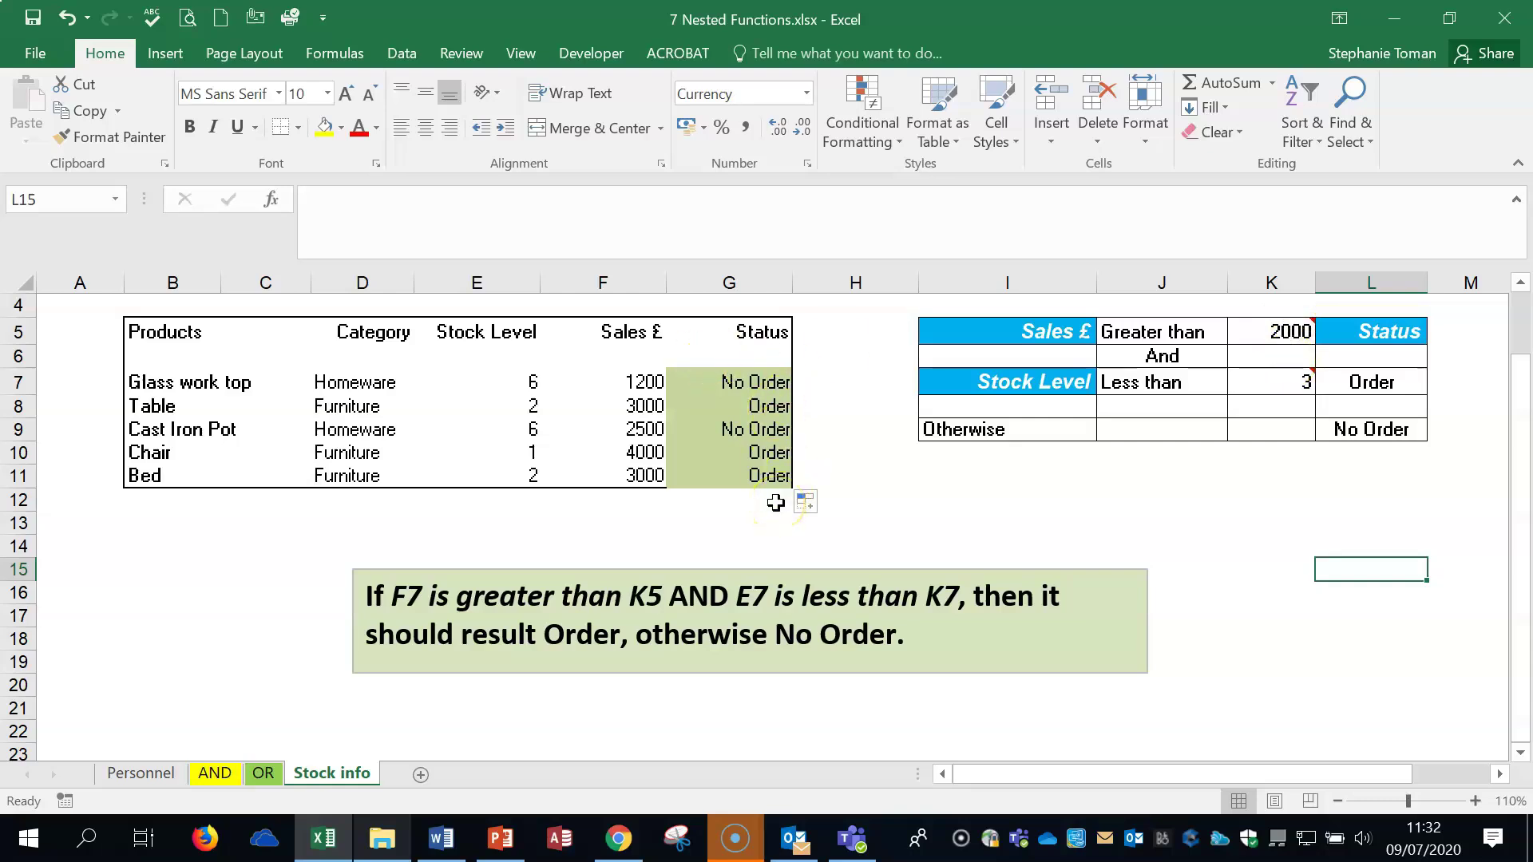
Close 7 Nested Functions.xlsx without saving, and in File Explorer open the Extras folder and pick IF Function.xlsx.
{"action": "left_click", "coordinate": [1507, 17]}
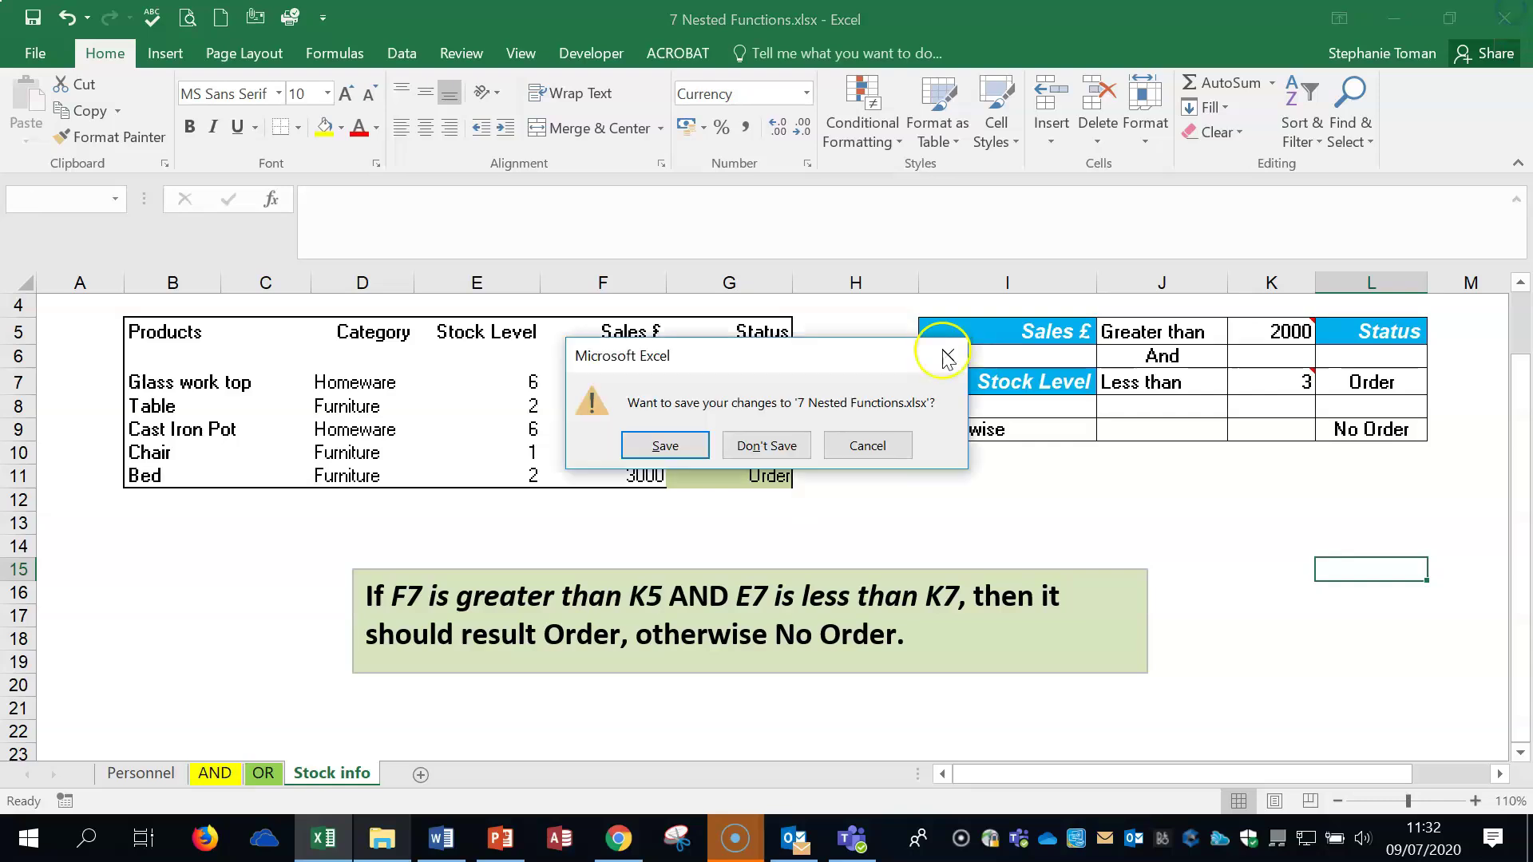
{"action": "left_click", "coordinate": [768, 445]}
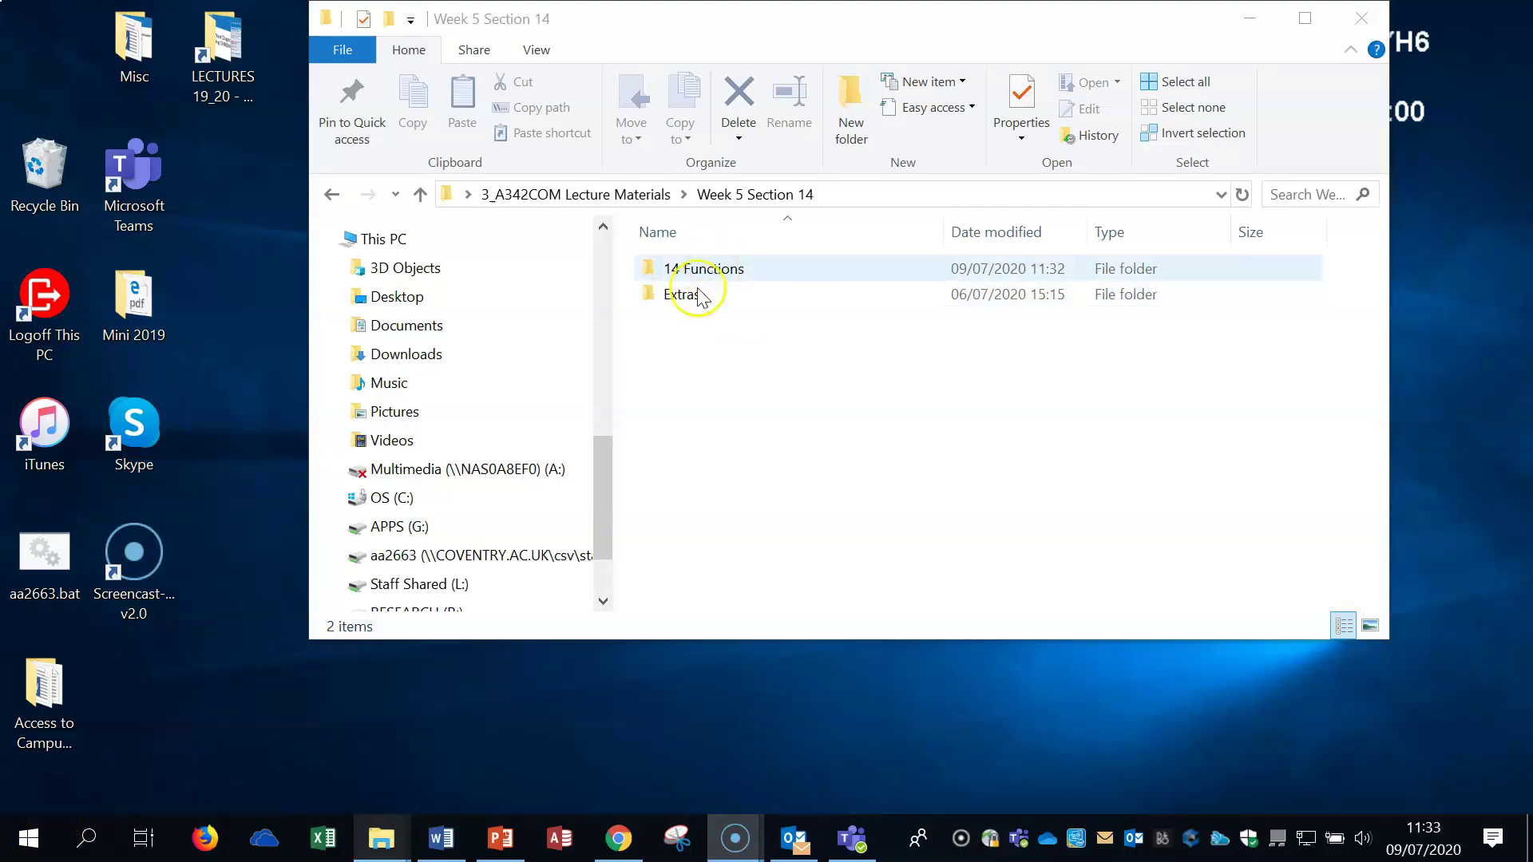
{"action": "double_click", "coordinate": [700, 297]}
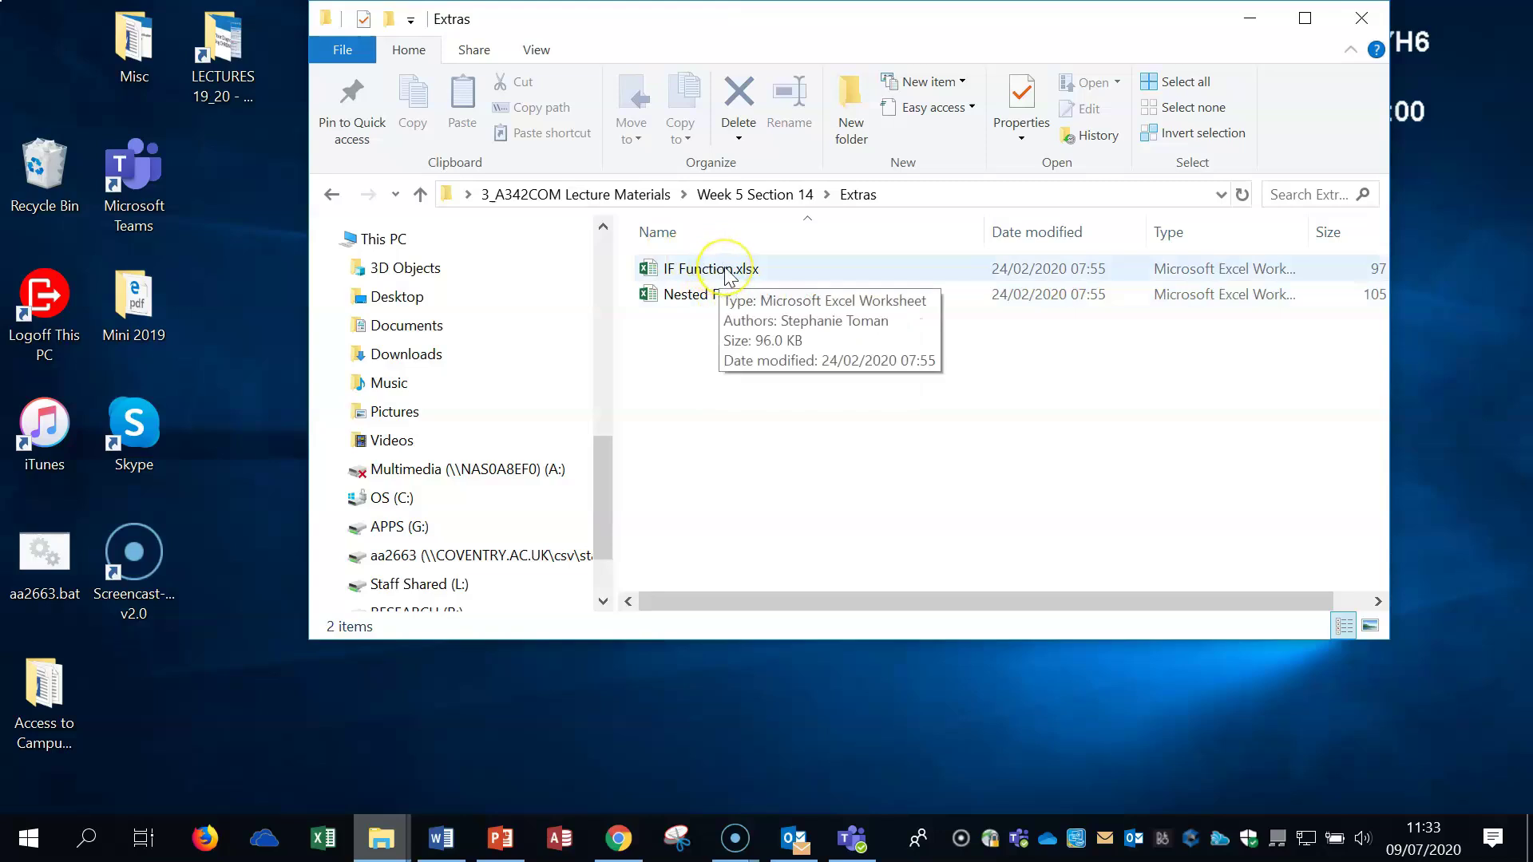
{"action": "left_click", "coordinate": [722, 271]}
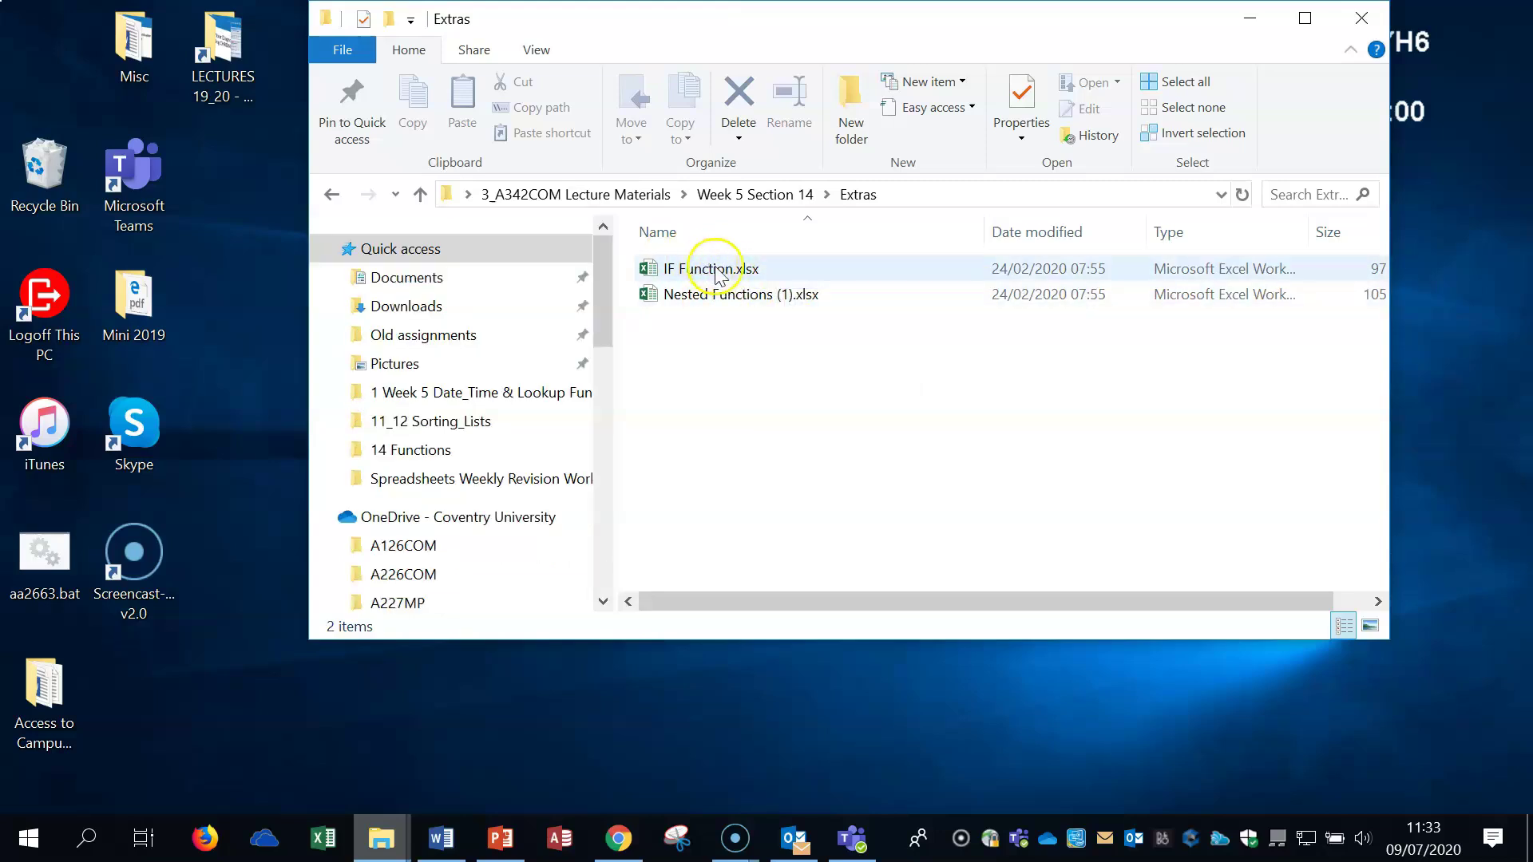
Open IF Function.xlsx from the Extras folder and view the job bonus table and formula notes on its IFS sheet.
{"action": "double_click", "coordinate": [722, 272]}
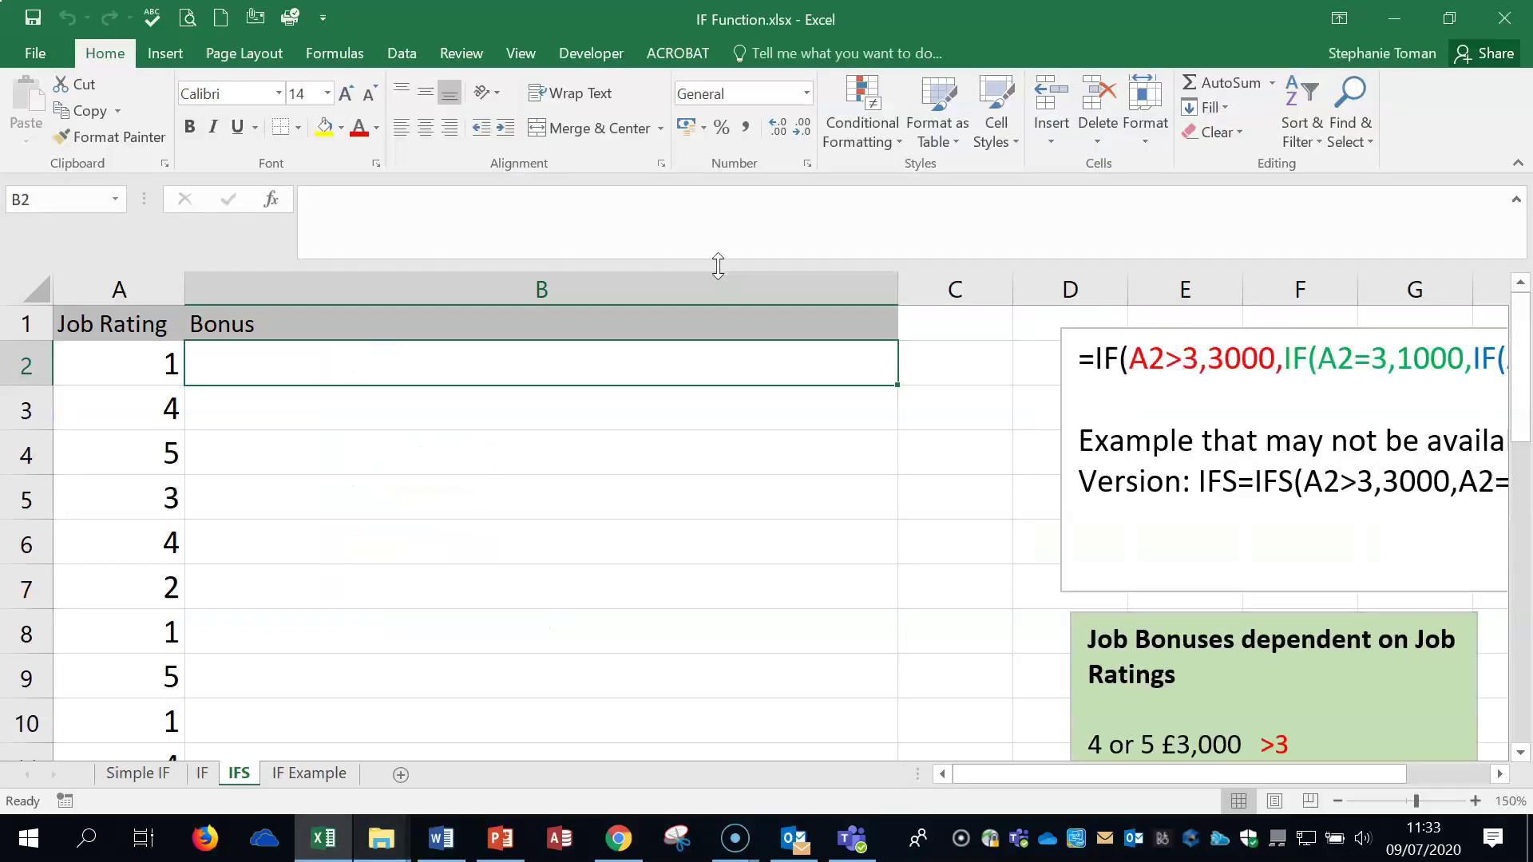
{"action": "left_click", "coordinate": [1337, 801]}
{"action": "left_click", "coordinate": [1337, 800]}
{"action": "left_click", "coordinate": [1337, 801]}
{"action": "left_click", "coordinate": [1337, 801]}
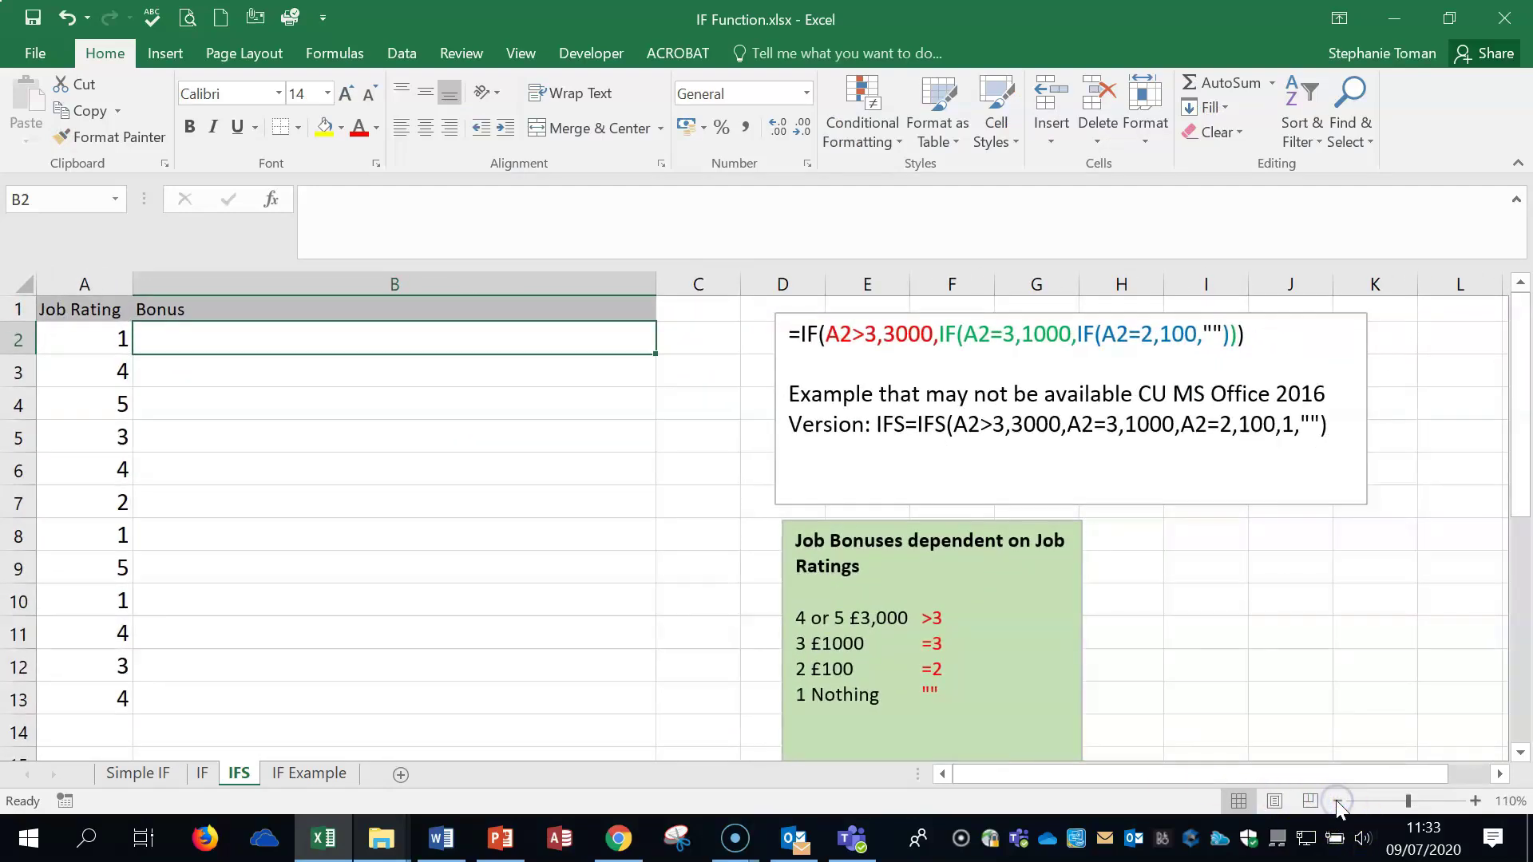
{"action": "left_click", "coordinate": [1337, 801]}
Examine the two exam mark tables and their pass, distinction and fail instructions on the Simple IF sheet.
{"action": "left_click", "coordinate": [137, 773]}
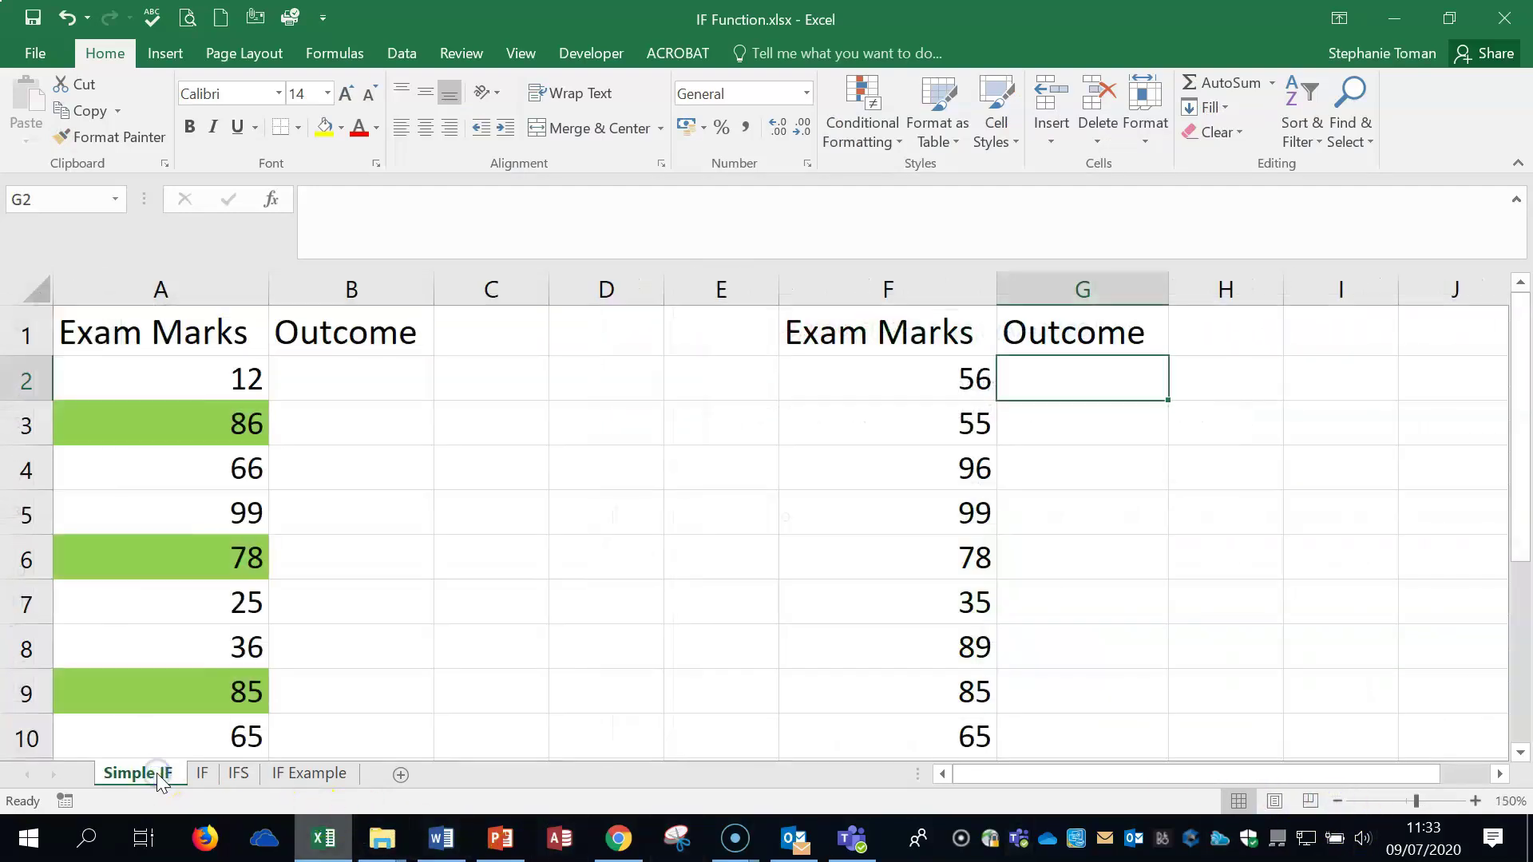
{"action": "left_click", "coordinate": [1108, 390]}
{"action": "left_click", "coordinate": [1107, 396]}
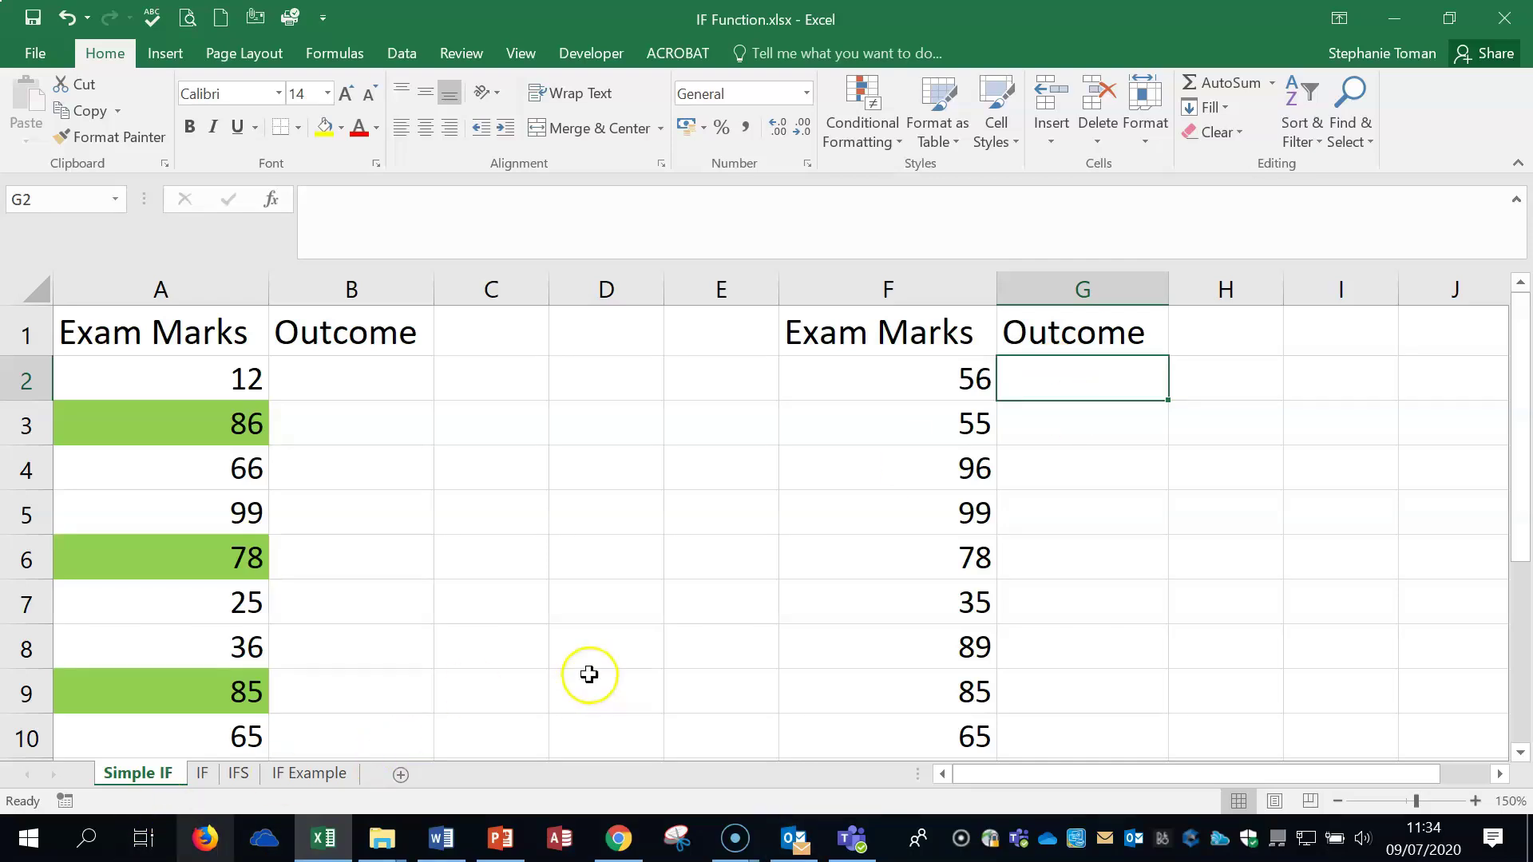
{"action": "left_click", "coordinate": [1338, 801]}
{"action": "left_click", "coordinate": [1338, 801]}
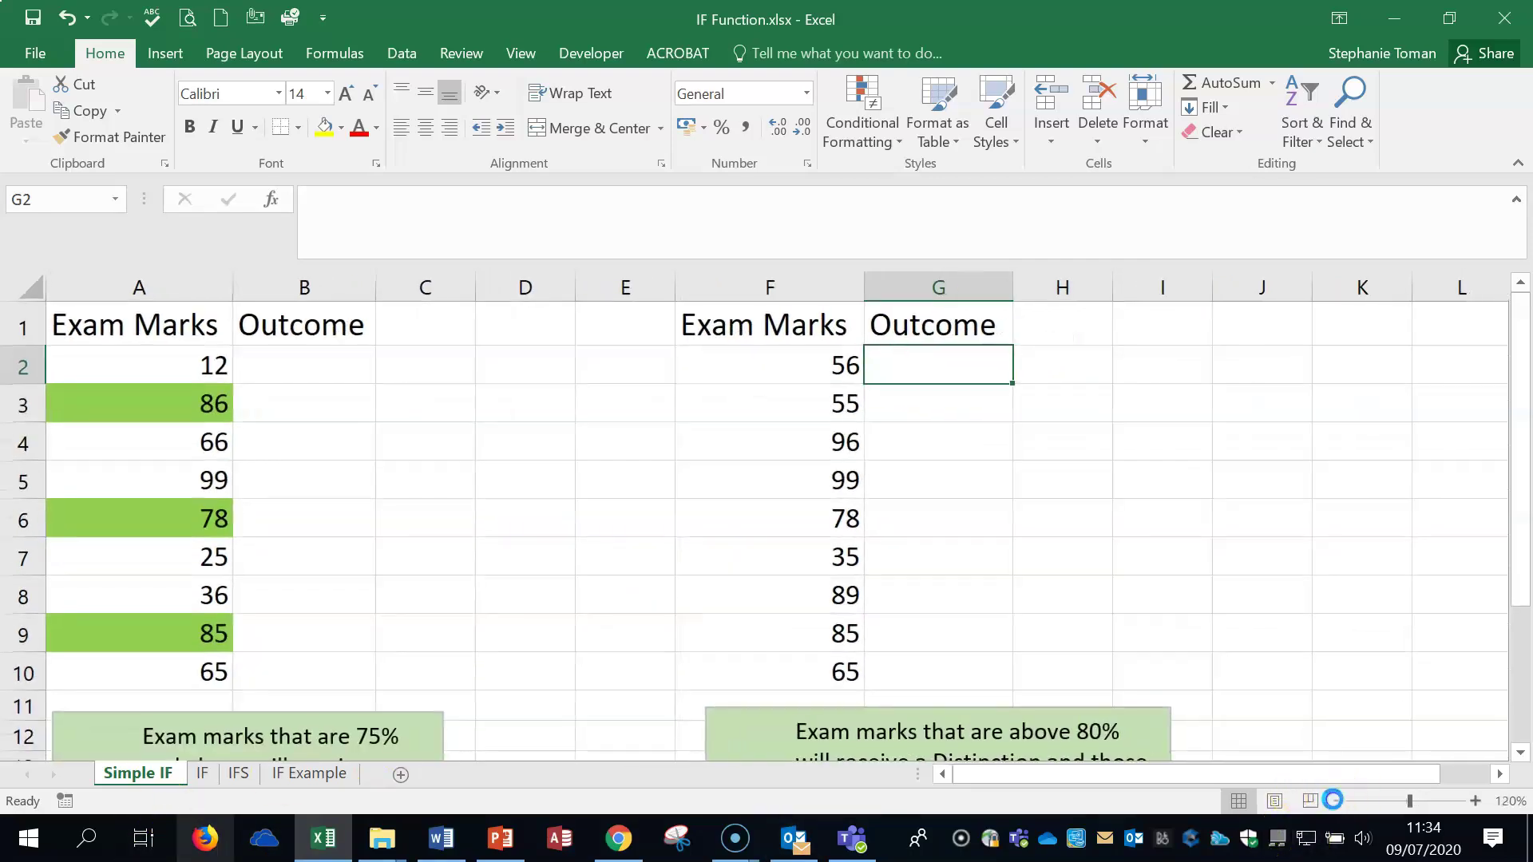
{"action": "left_click", "coordinate": [1338, 800]}
{"action": "left_click", "coordinate": [1337, 800]}
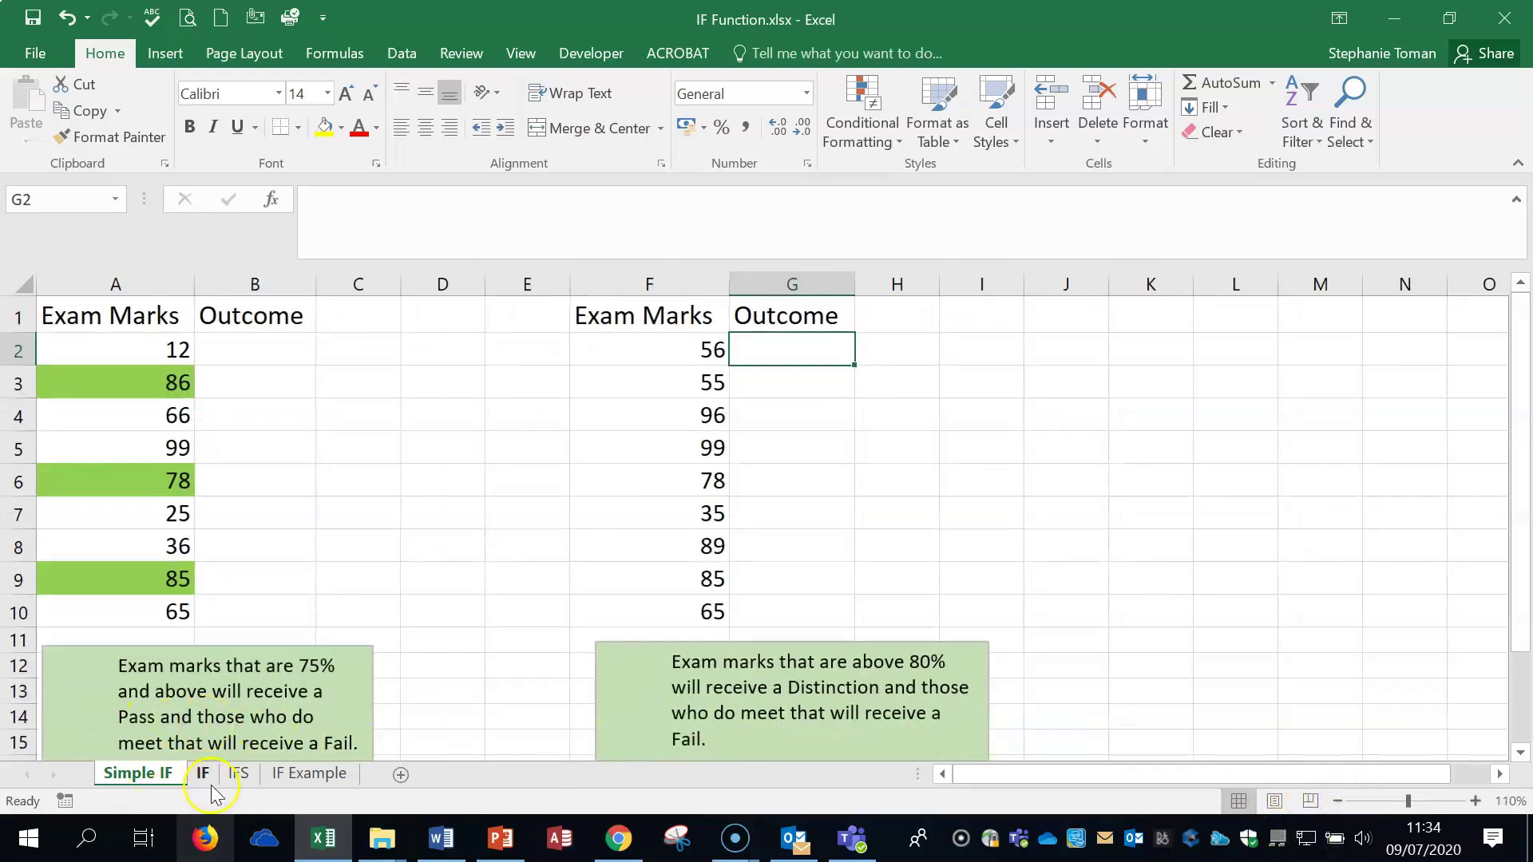
Review the sightings table, nested IF formula and Function Arguments picture on the IF sheet, and recheck the IFS sheet's notes.
{"action": "left_click", "coordinate": [204, 774]}
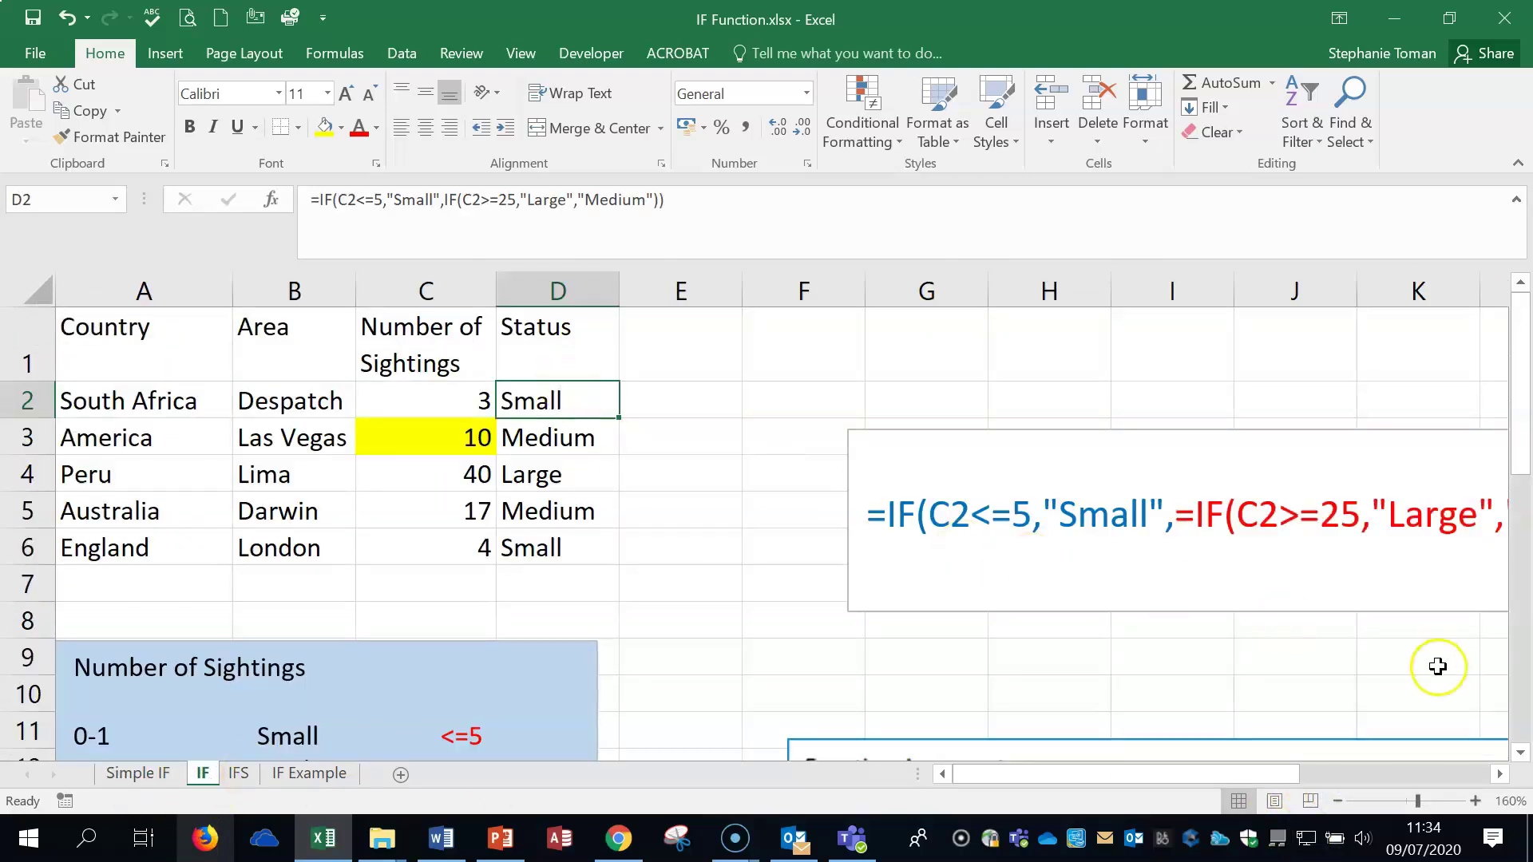
{"action": "left_click", "coordinate": [1338, 800]}
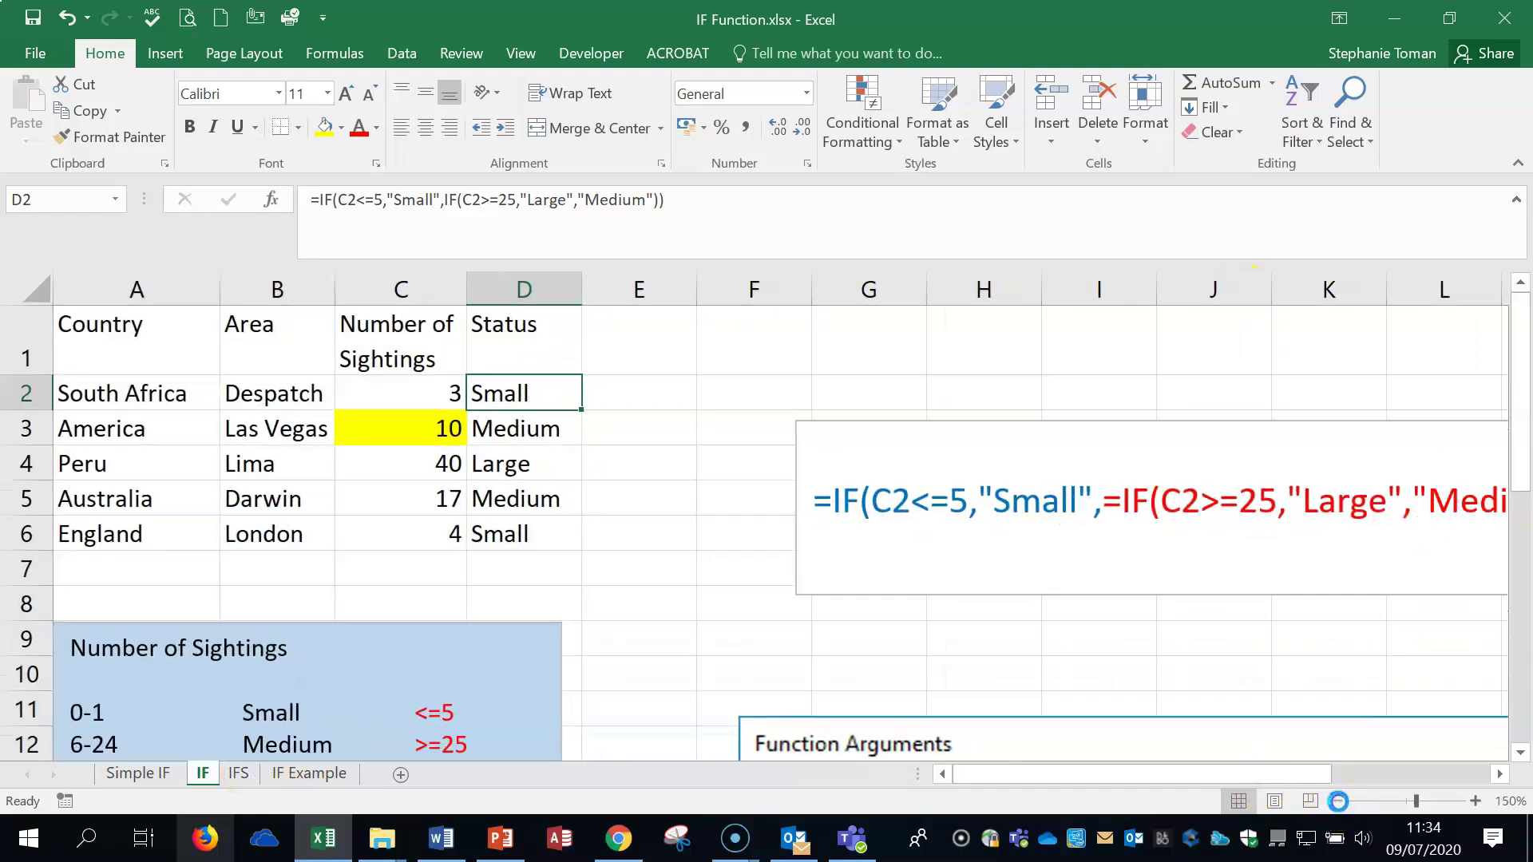
{"action": "left_click", "coordinate": [1337, 800]}
{"action": "left_click", "coordinate": [1338, 801]}
{"action": "left_click", "coordinate": [1338, 801]}
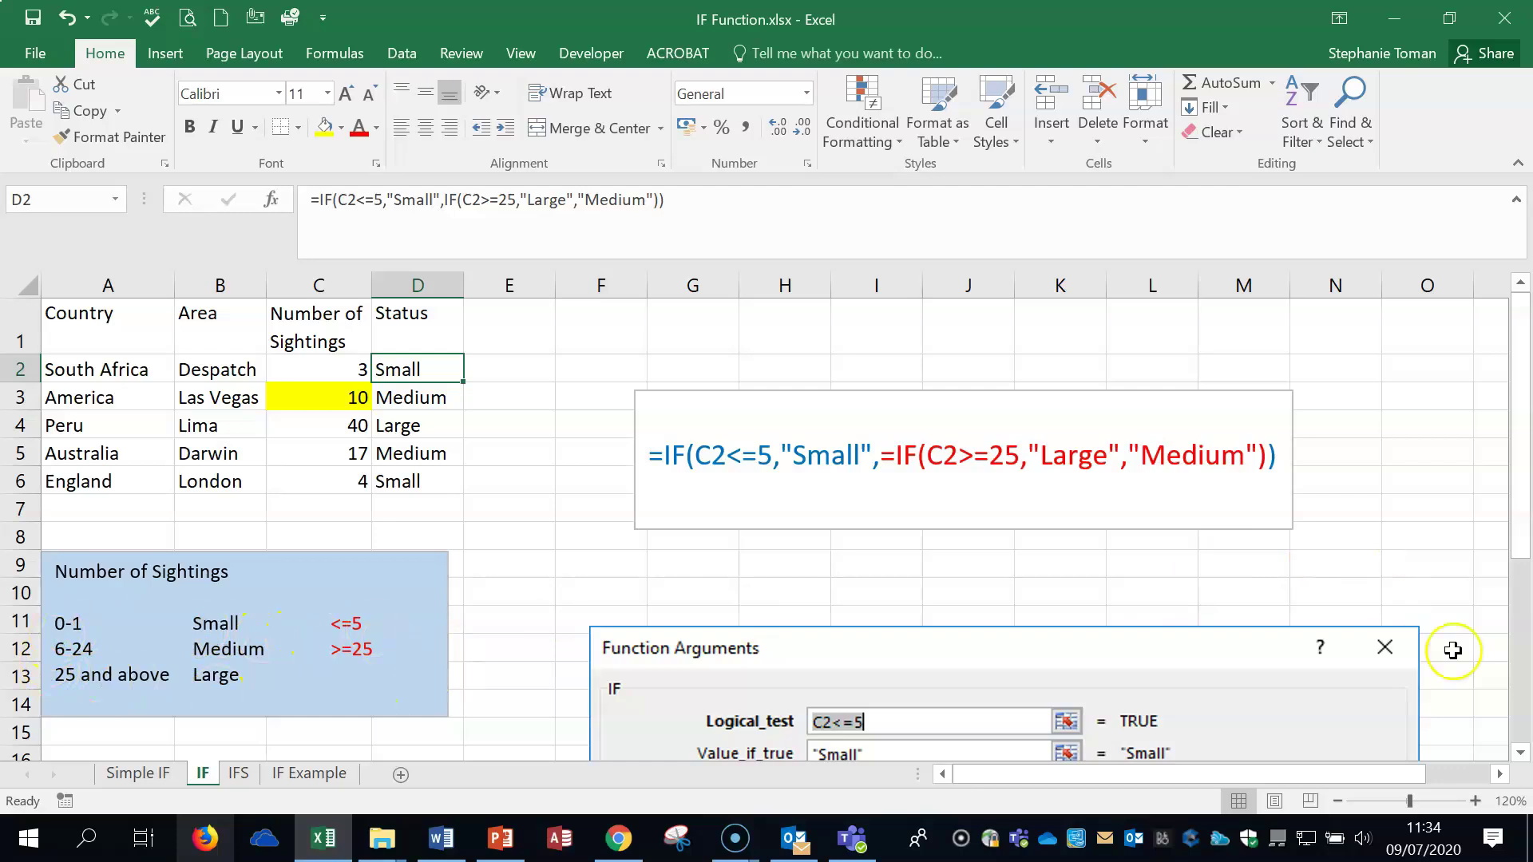
{"action": "left_click_drag", "start_coordinate": [1516, 558], "coordinate": [1526, 617]}
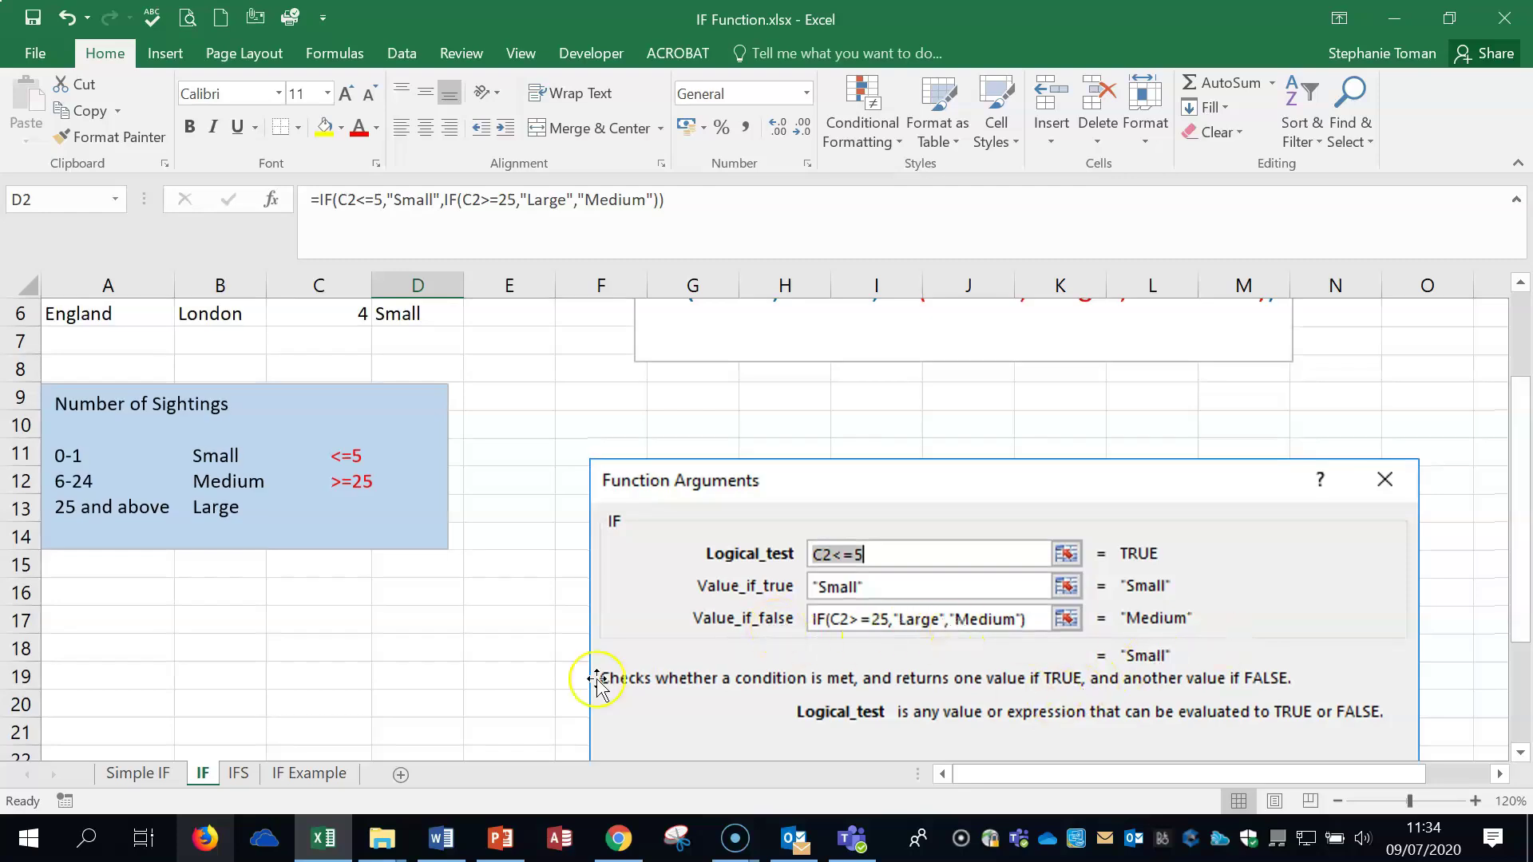
{"action": "left_click", "coordinate": [238, 772]}
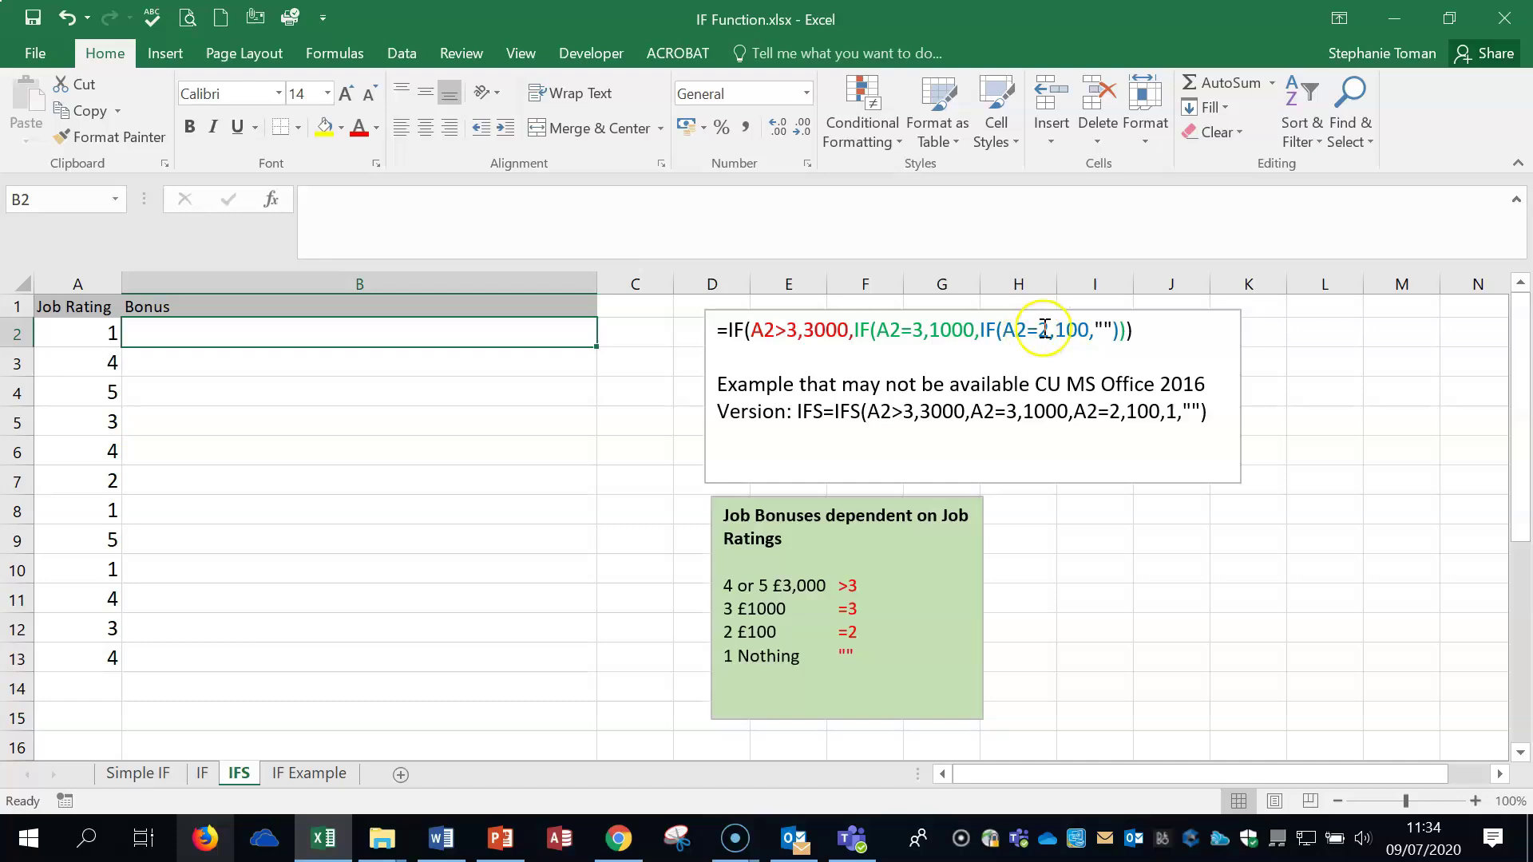
Examine the IF Example sheet's salary table, AND formula in F2 and both text boxes of IF with AND examples.
{"action": "left_click", "coordinate": [309, 779]}
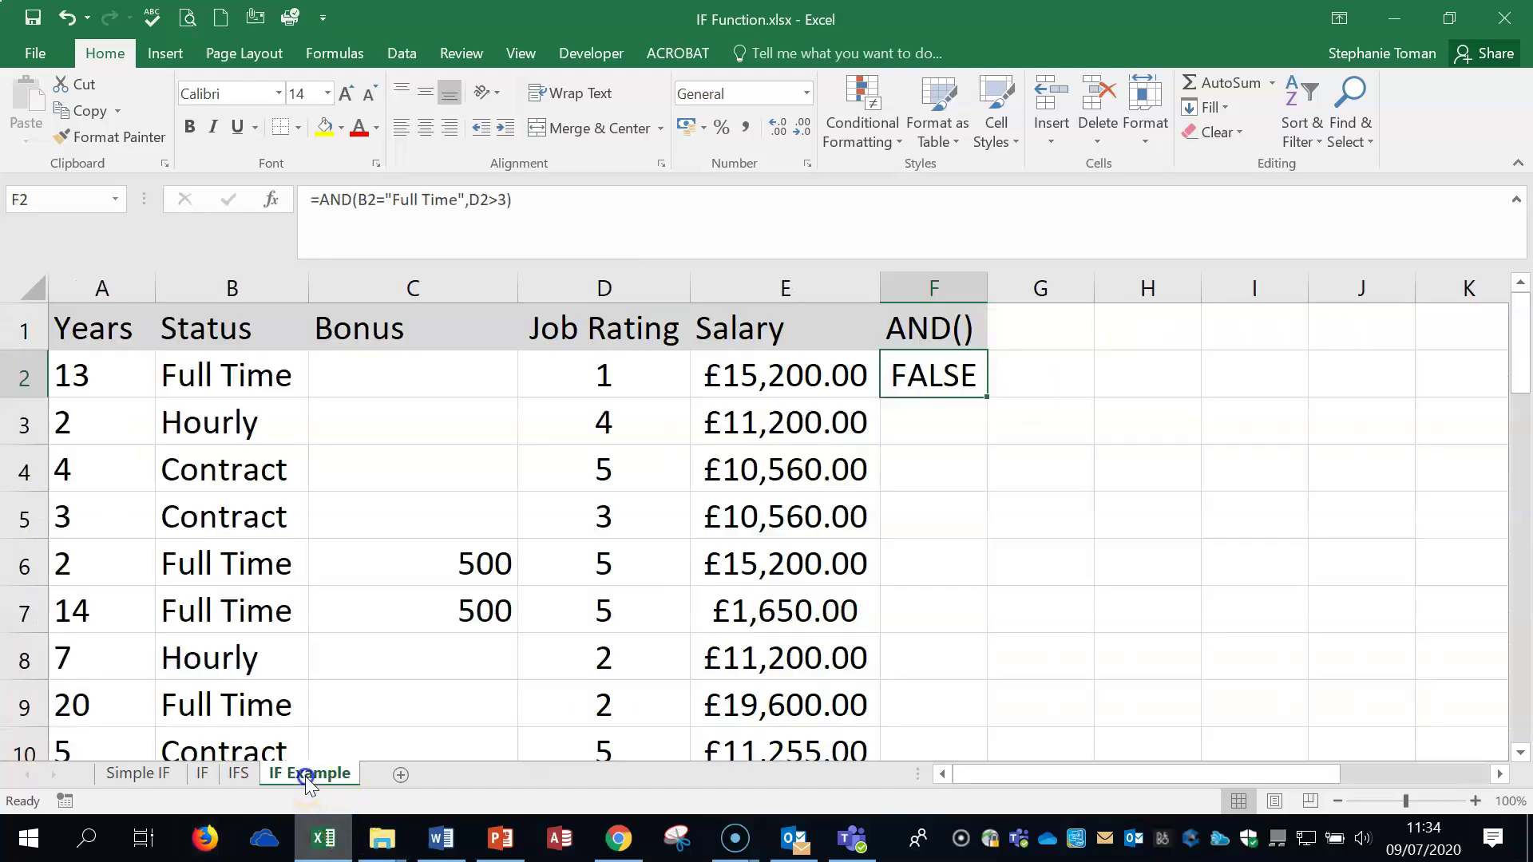
{"action": "left_click", "coordinate": [1339, 800]}
{"action": "left_click", "coordinate": [1339, 801]}
{"action": "left_click", "coordinate": [1339, 800]}
{"action": "left_click", "coordinate": [1338, 801]}
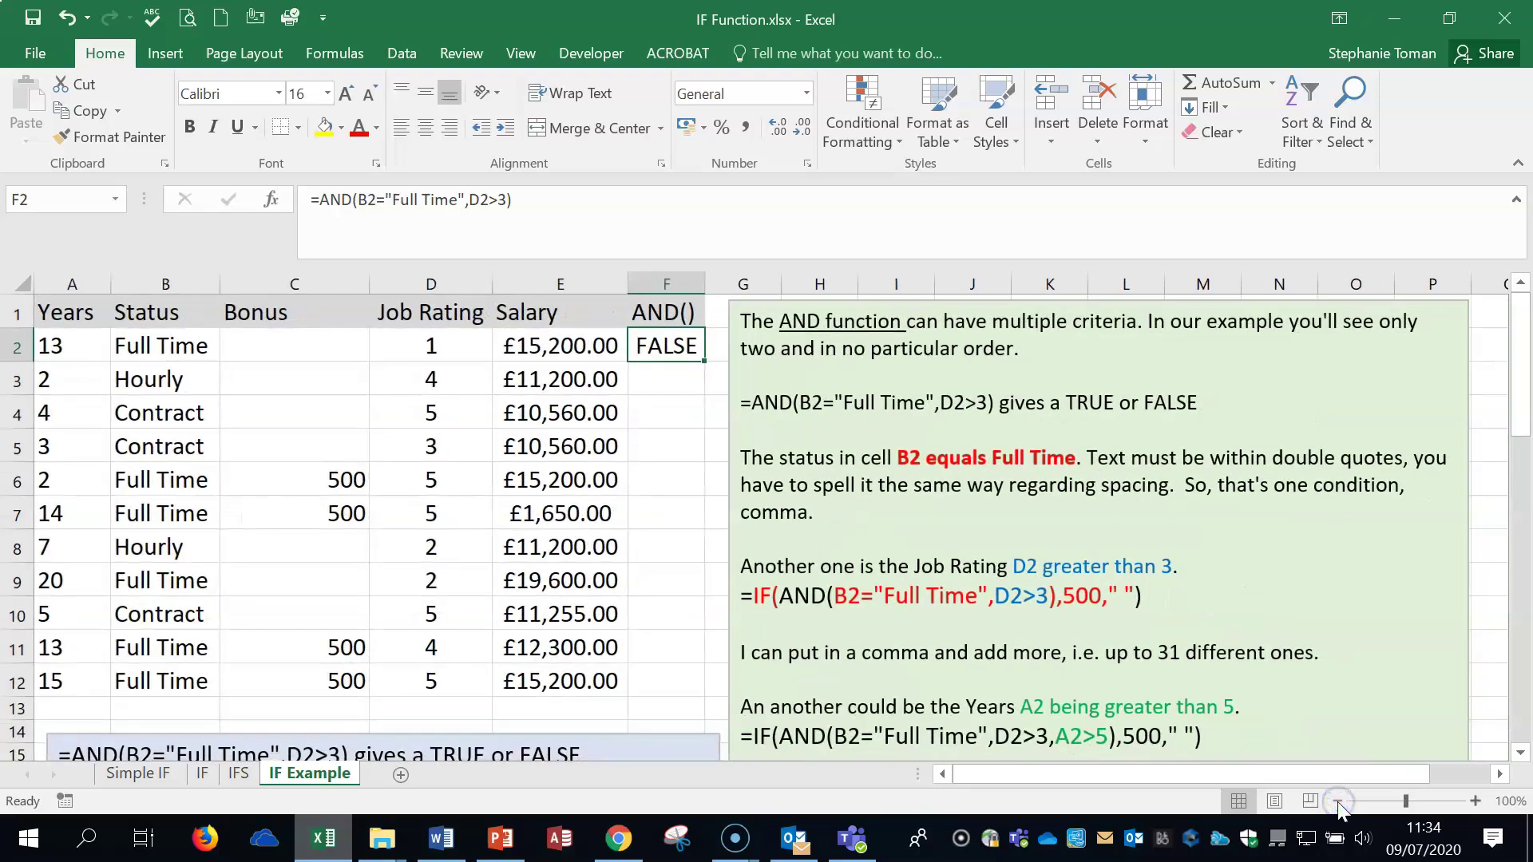
{"action": "left_click", "coordinate": [563, 343]}
{"action": "left_click", "coordinate": [684, 340]}
{"action": "left_click", "coordinate": [568, 348]}
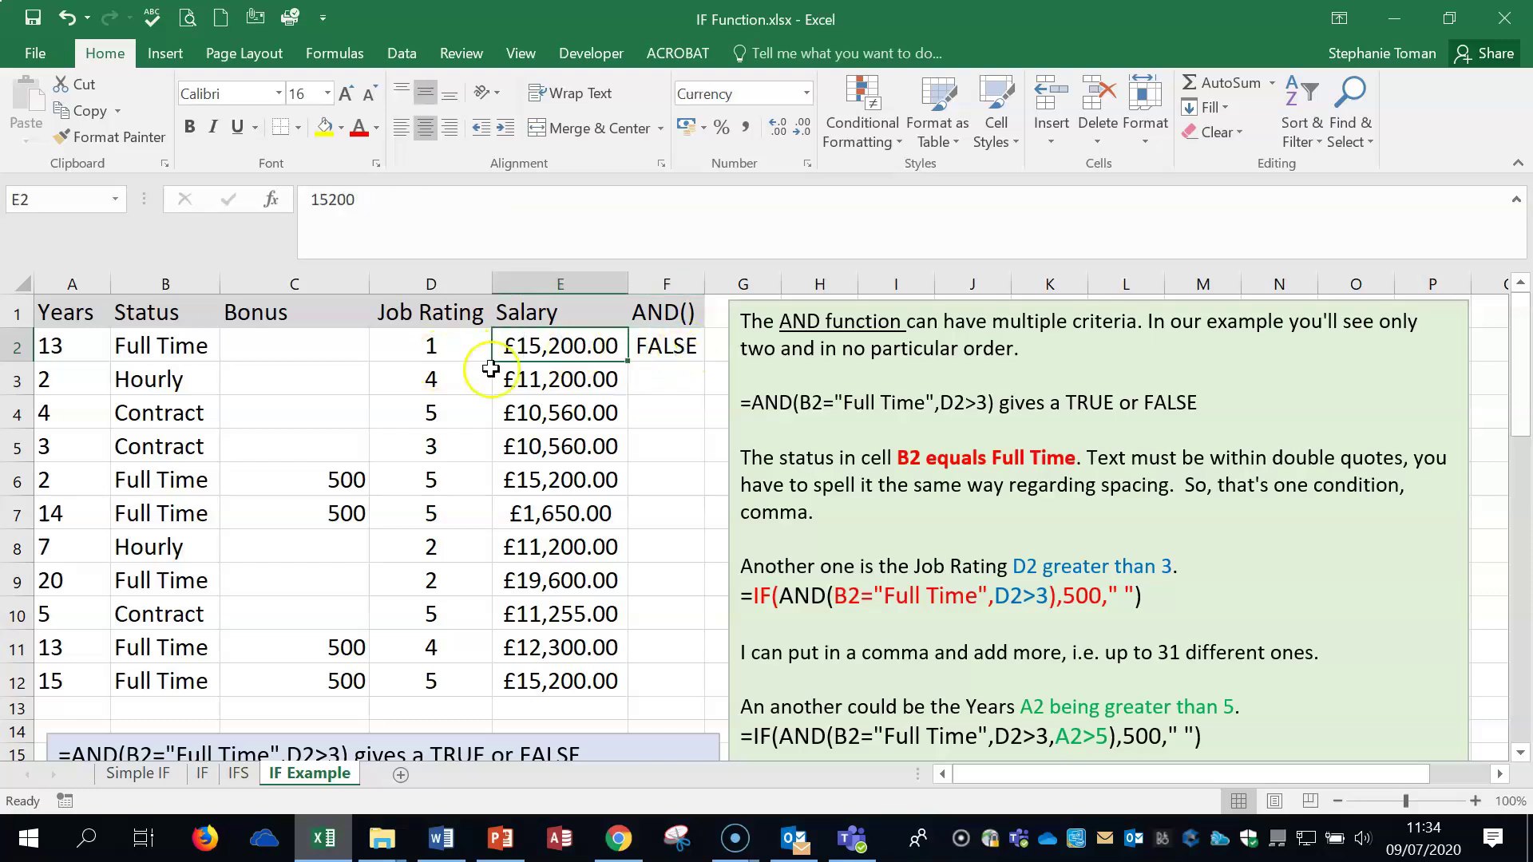
{"action": "left_click", "coordinate": [1240, 598]}
{"action": "scroll", "coordinate": [1242, 594], "scroll_direction": "down", "scroll_amount": 2}
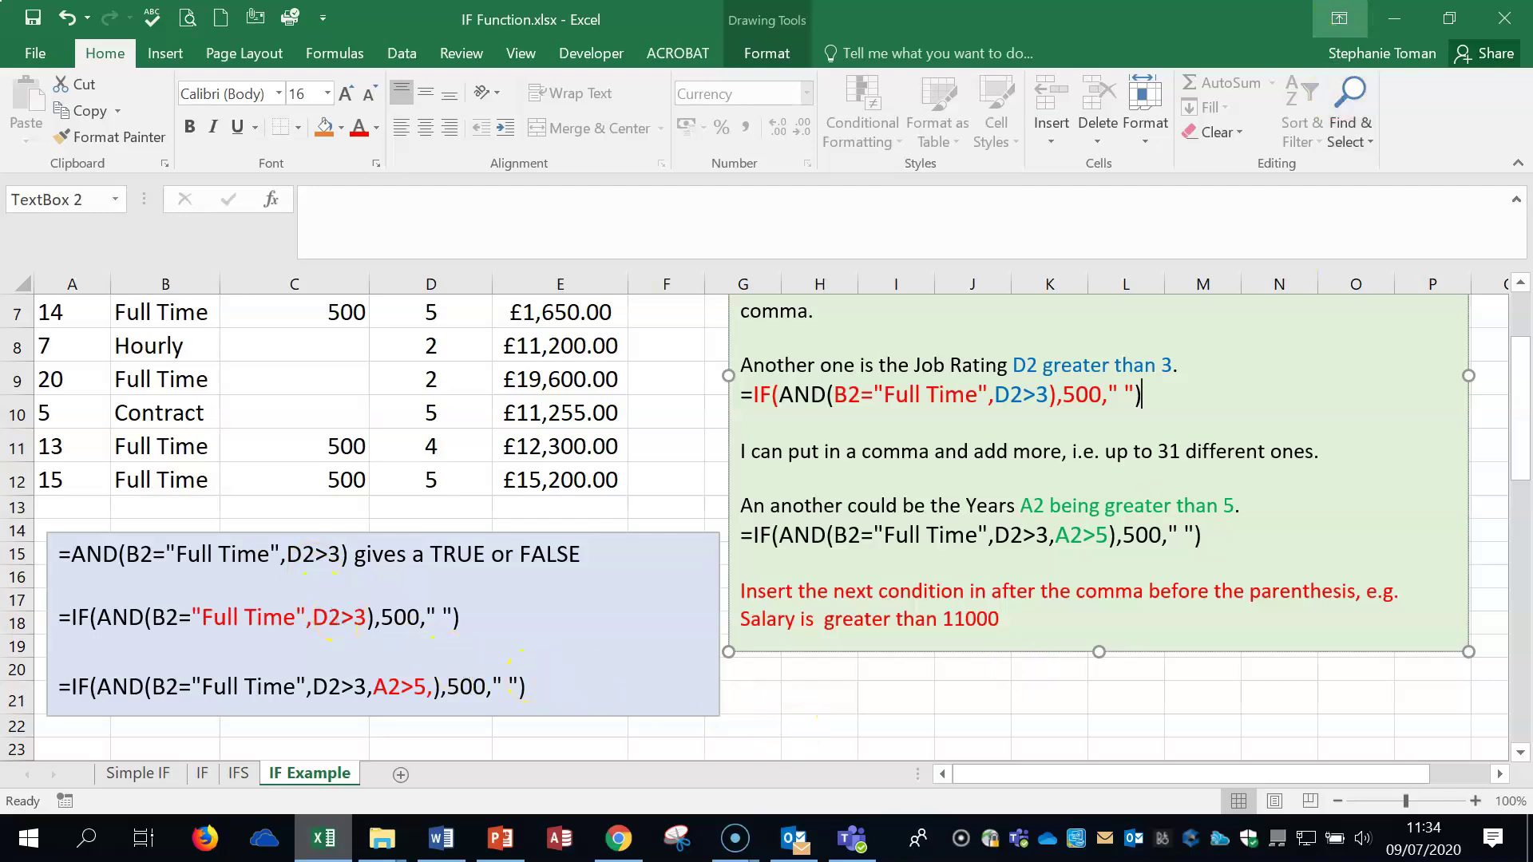
Close IF Function.xlsx, open Nested Functions (1).xlsx from the Extras folder and inspect the nested VLOOKUP formula in B7 on the NESTVLOOKUPS sheet.
{"action": "left_click", "coordinate": [1509, 16]}
{"action": "double_click", "coordinate": [731, 295]}
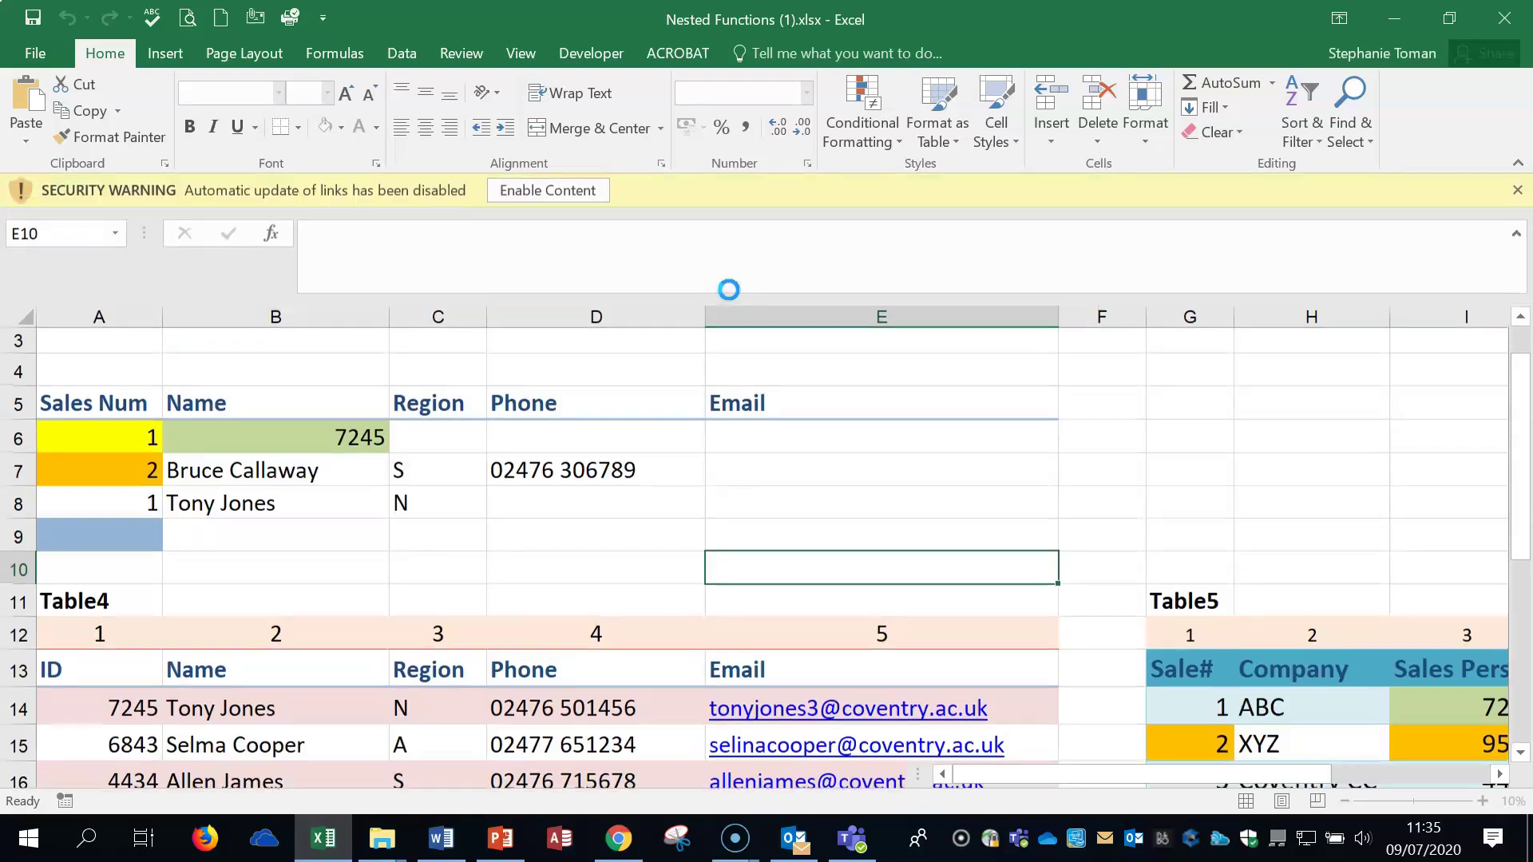
{"action": "left_click", "coordinate": [1335, 800]}
{"action": "left_click", "coordinate": [1335, 801]}
{"action": "left_click", "coordinate": [1336, 801]}
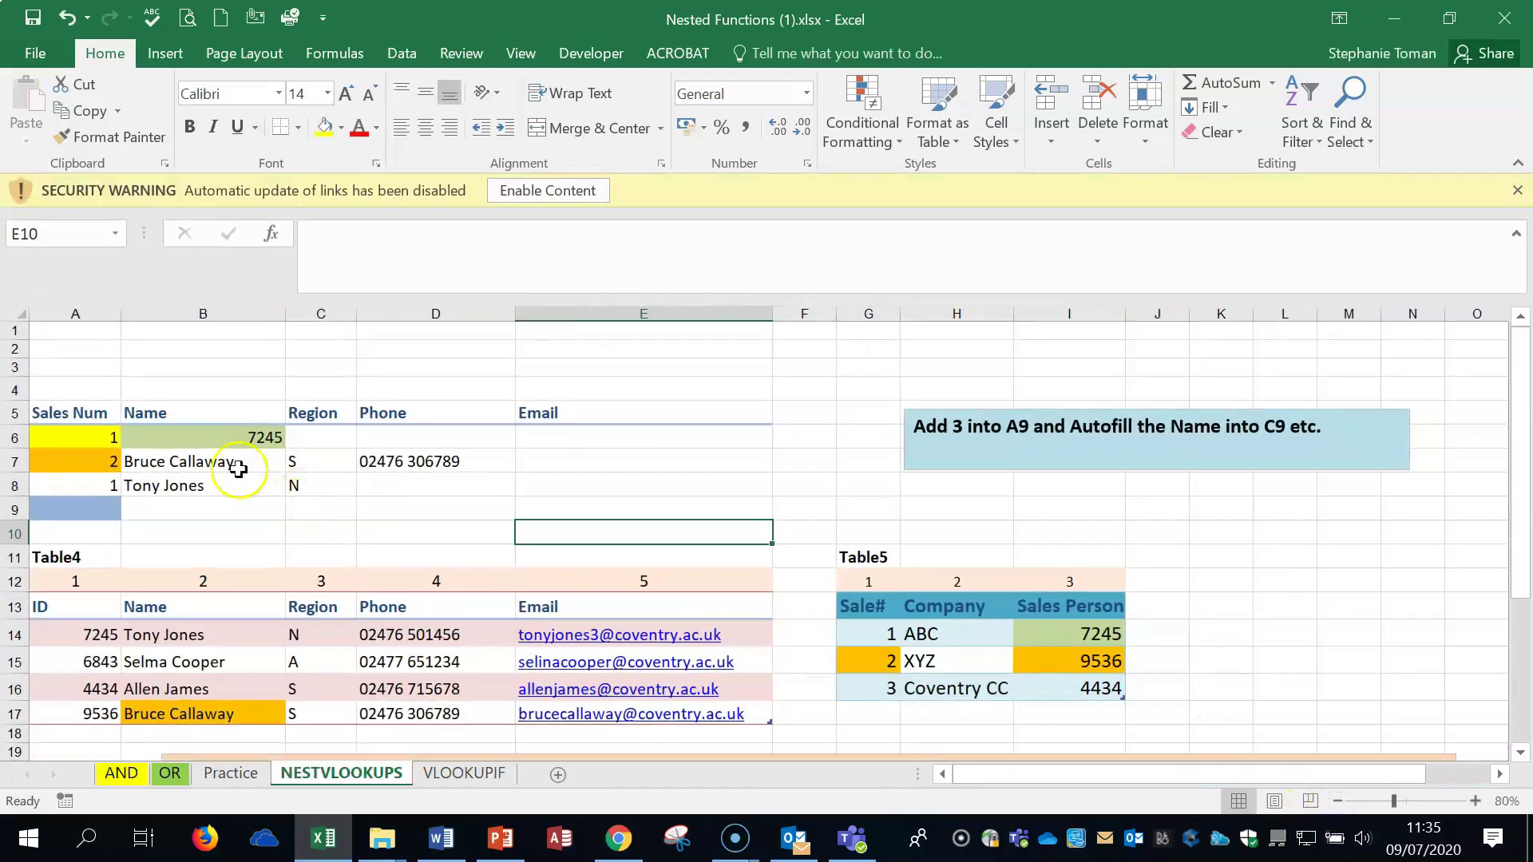
{"action": "left_click", "coordinate": [235, 467]}
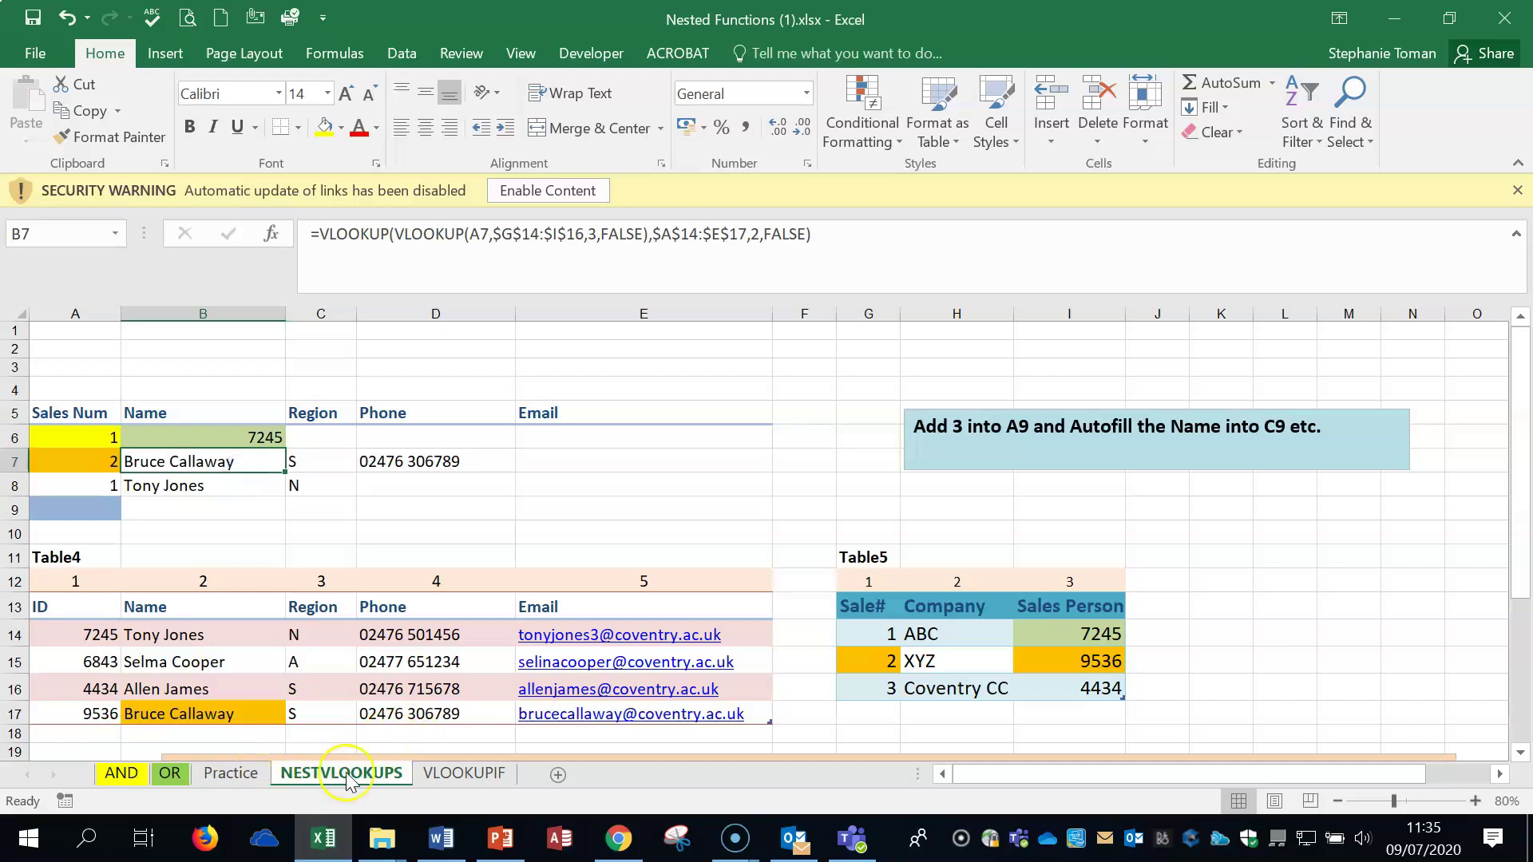
Look through the AND, OR and Practice sheets of the workbook and return to the NESTVLOOKUPS sheet.
{"action": "left_click", "coordinate": [121, 772]}
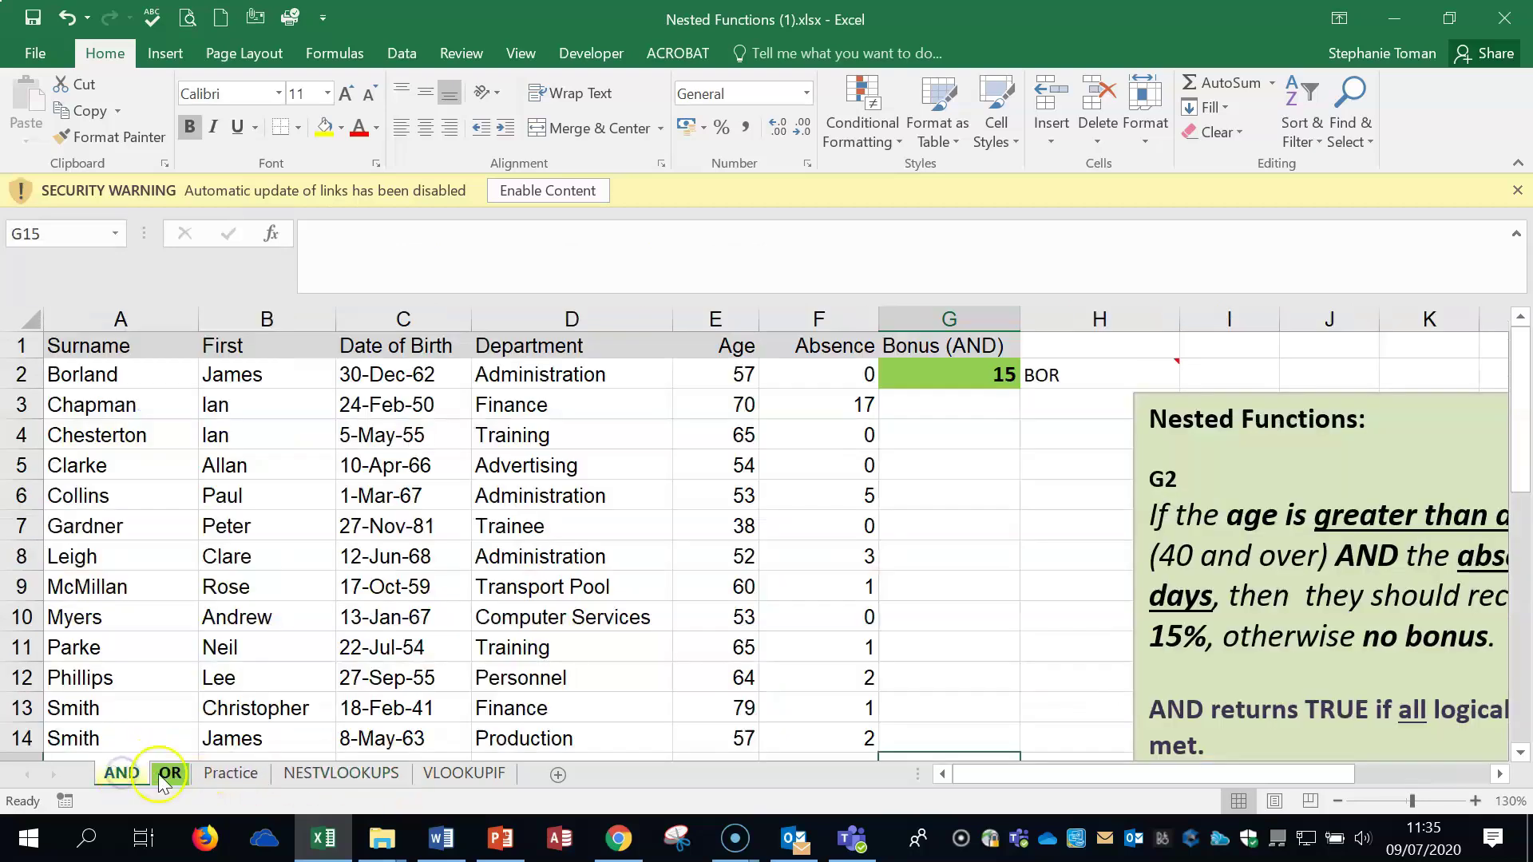
{"action": "left_click", "coordinate": [158, 773]}
{"action": "left_click", "coordinate": [224, 774]}
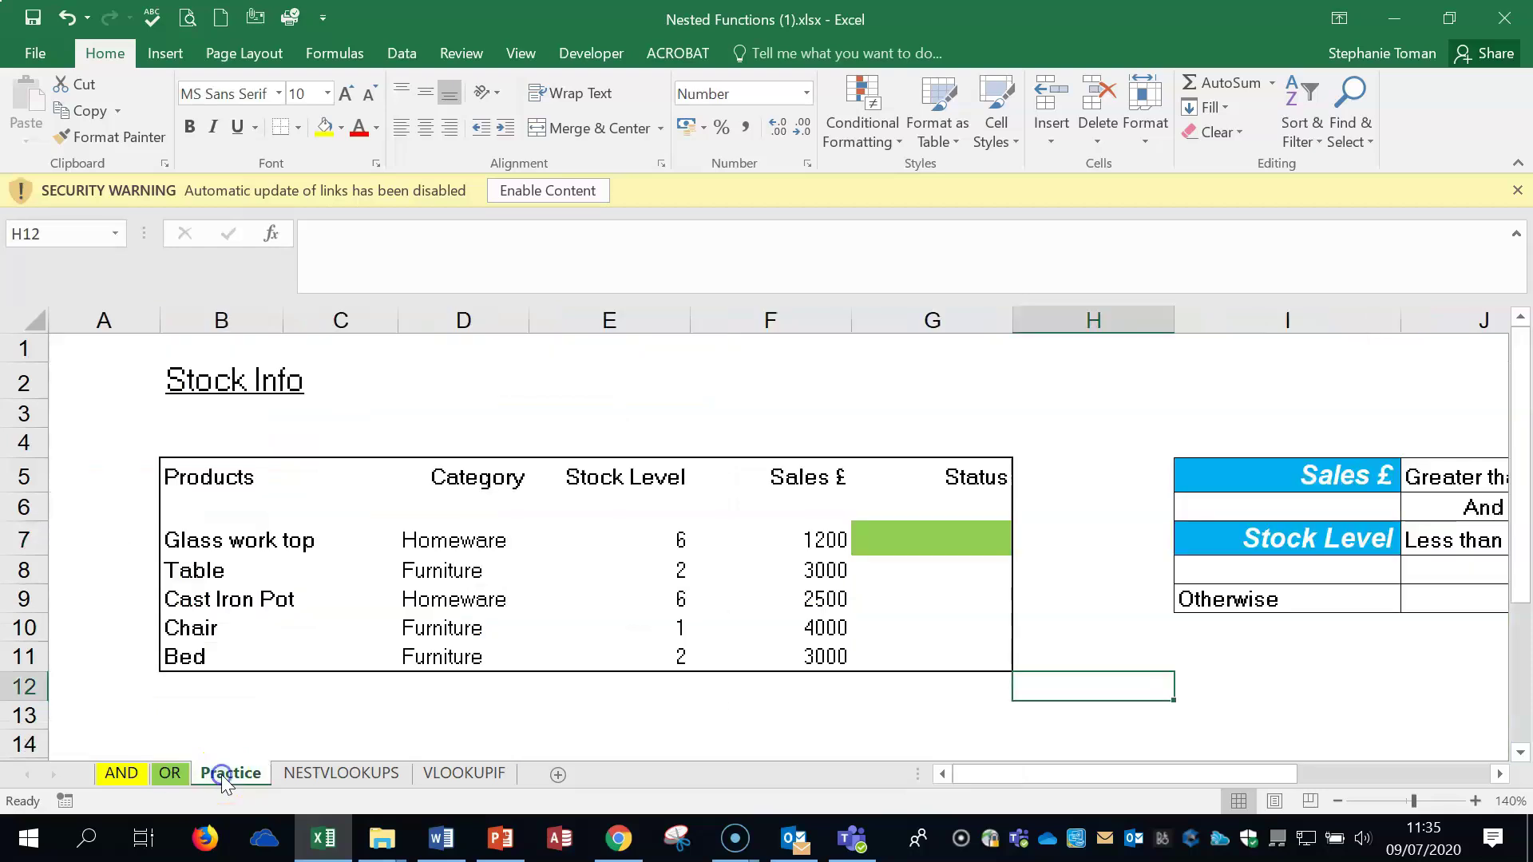
{"action": "left_click", "coordinate": [332, 774]}
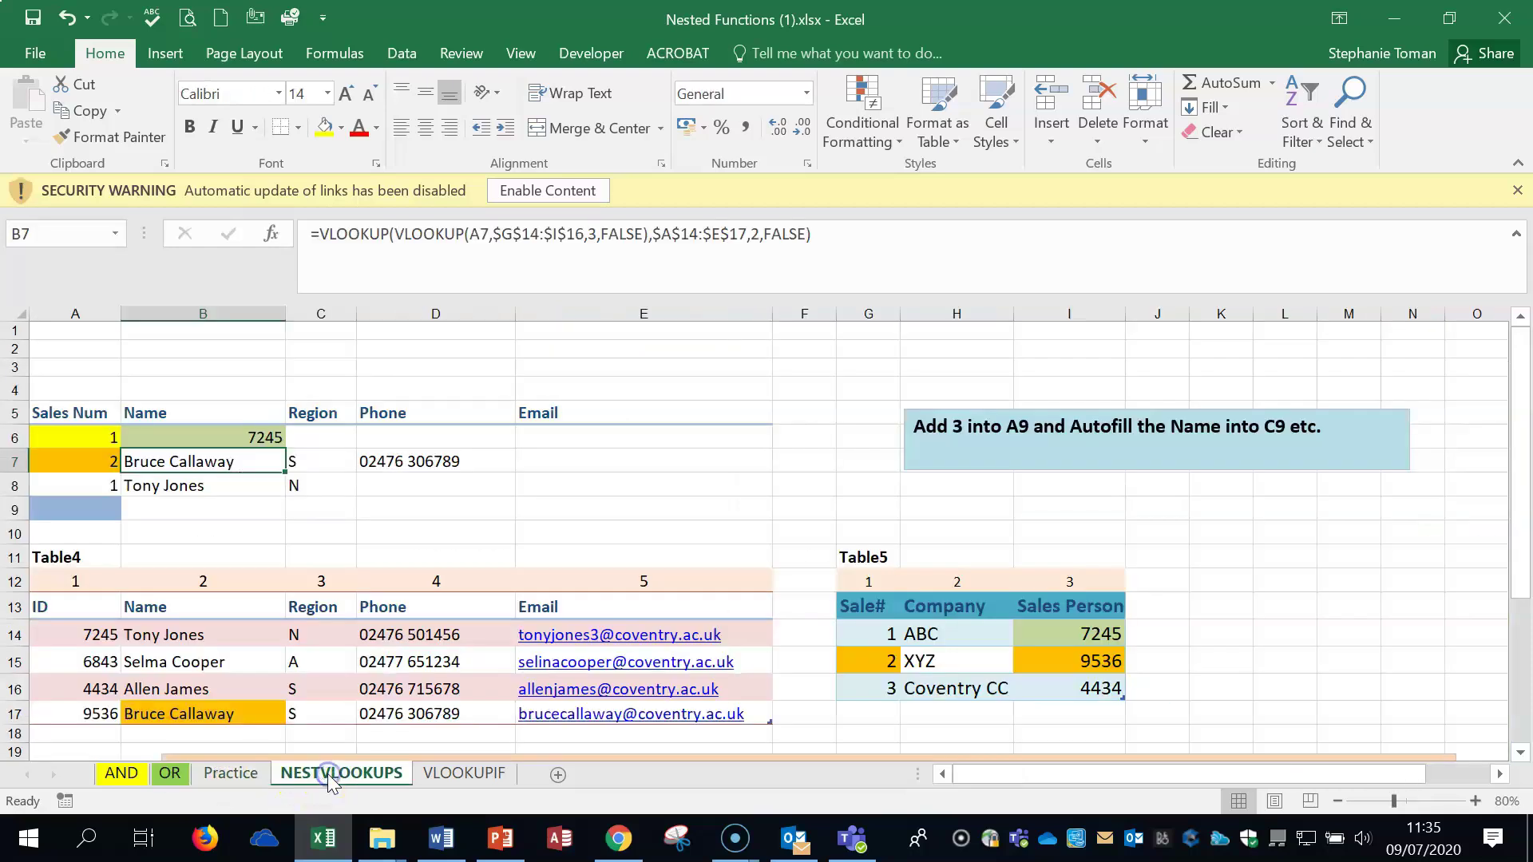
Examine the VLOOKUPIF sheet's staff sales table, Table1 commission tiers and the VLOOKUP instructions below them.
{"action": "left_click", "coordinate": [487, 779]}
{"action": "left_click", "coordinate": [769, 561]}
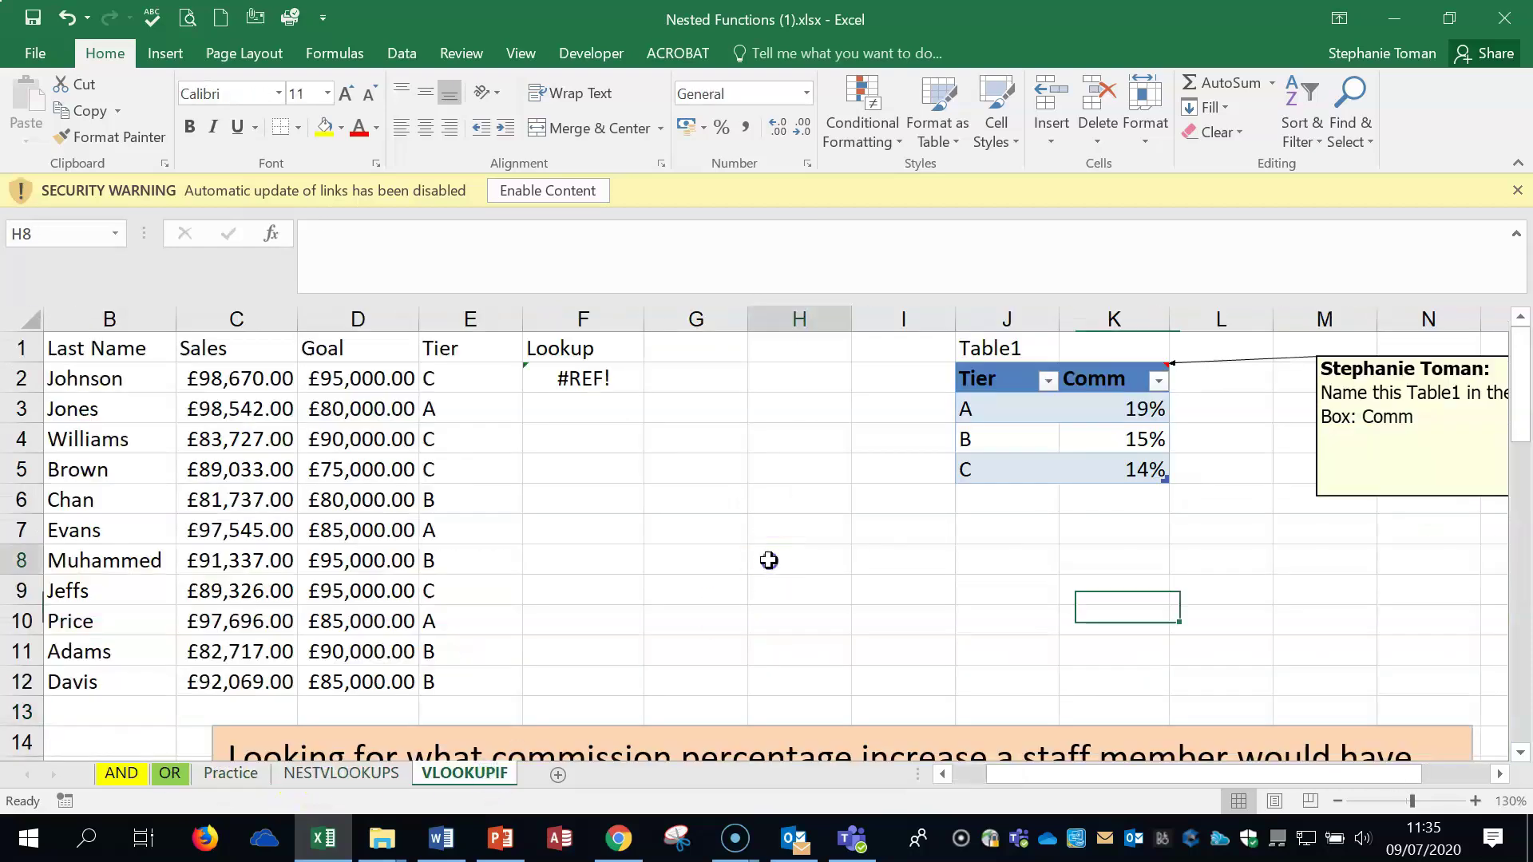
{"action": "left_click", "coordinate": [1337, 800]}
{"action": "left_click", "coordinate": [1337, 800]}
{"action": "left_click", "coordinate": [1337, 801]}
{"action": "left_click", "coordinate": [1337, 801]}
{"action": "left_click", "coordinate": [1335, 801]}
{"action": "left_click", "coordinate": [1278, 641]}
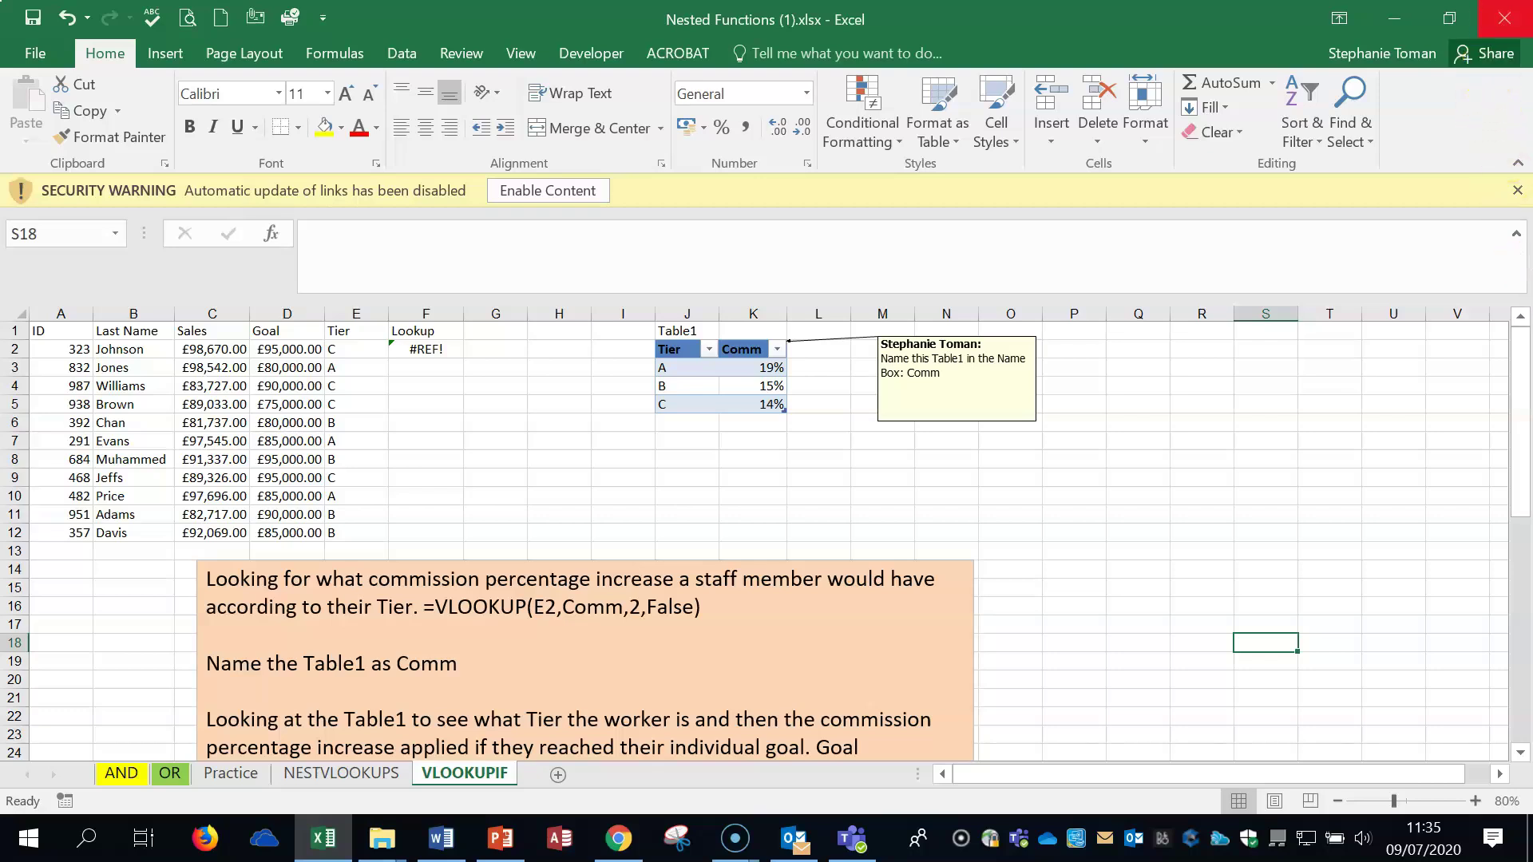
Close Nested Functions (1).xlsx without saving and go back to the Week 5 Section 14 folder in File Explorer.
{"action": "left_click", "coordinate": [1504, 17]}
{"action": "left_click", "coordinate": [766, 446]}
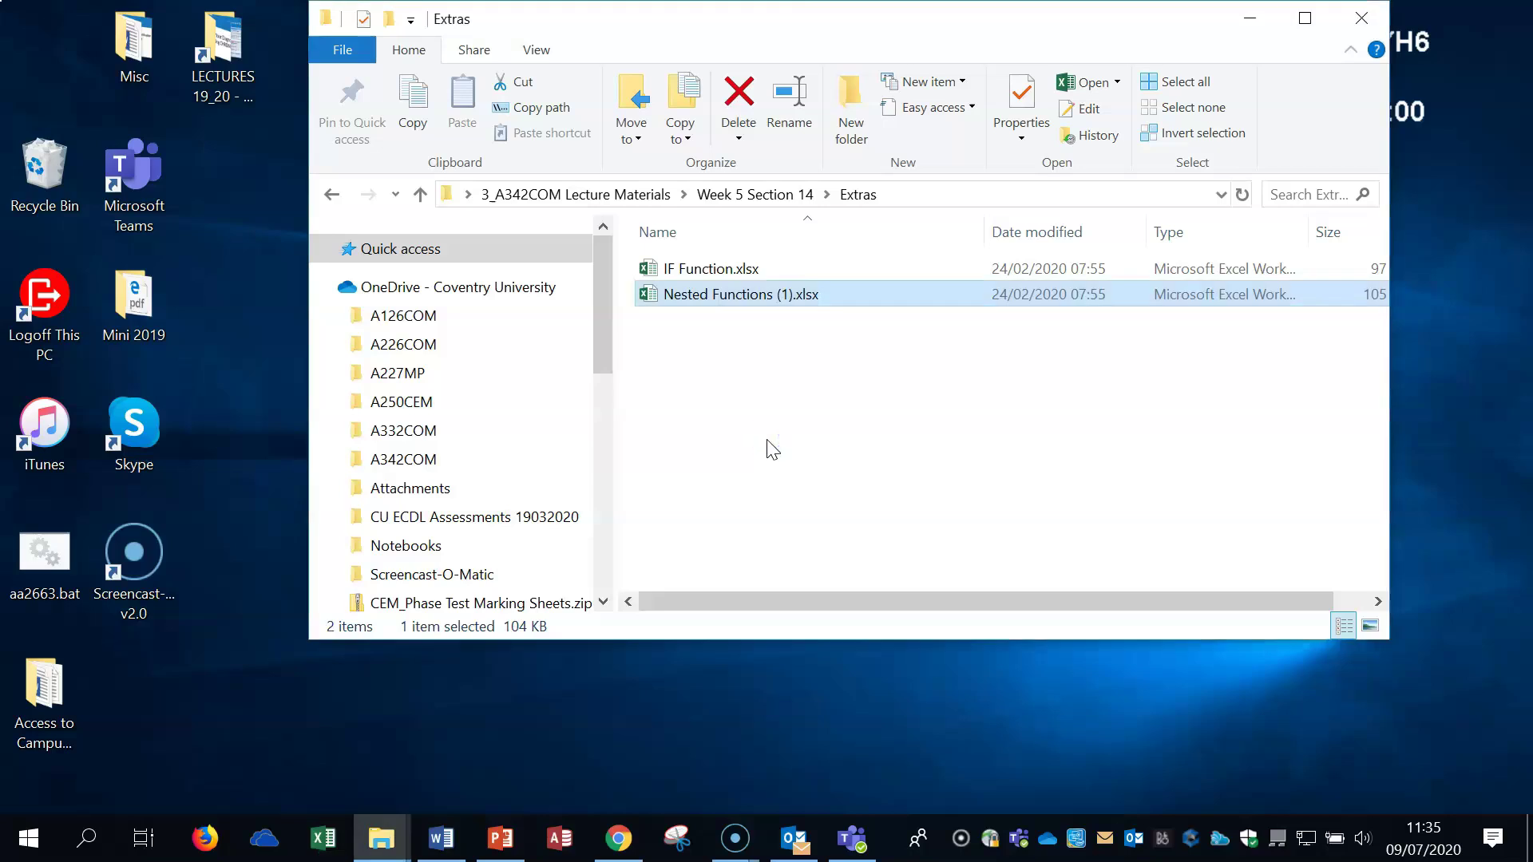
{"action": "left_click", "coordinate": [332, 196]}
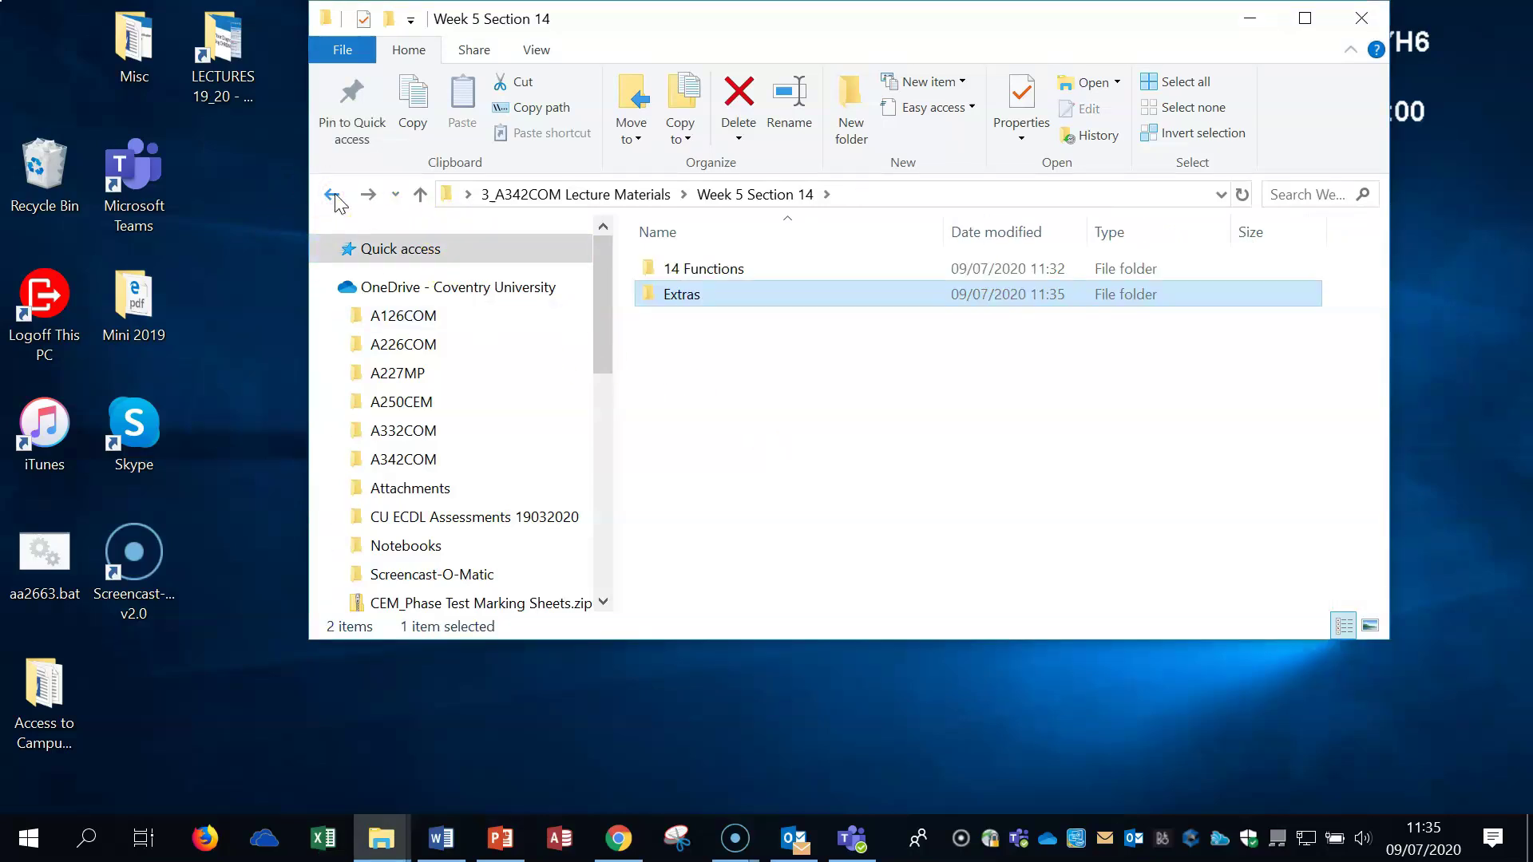